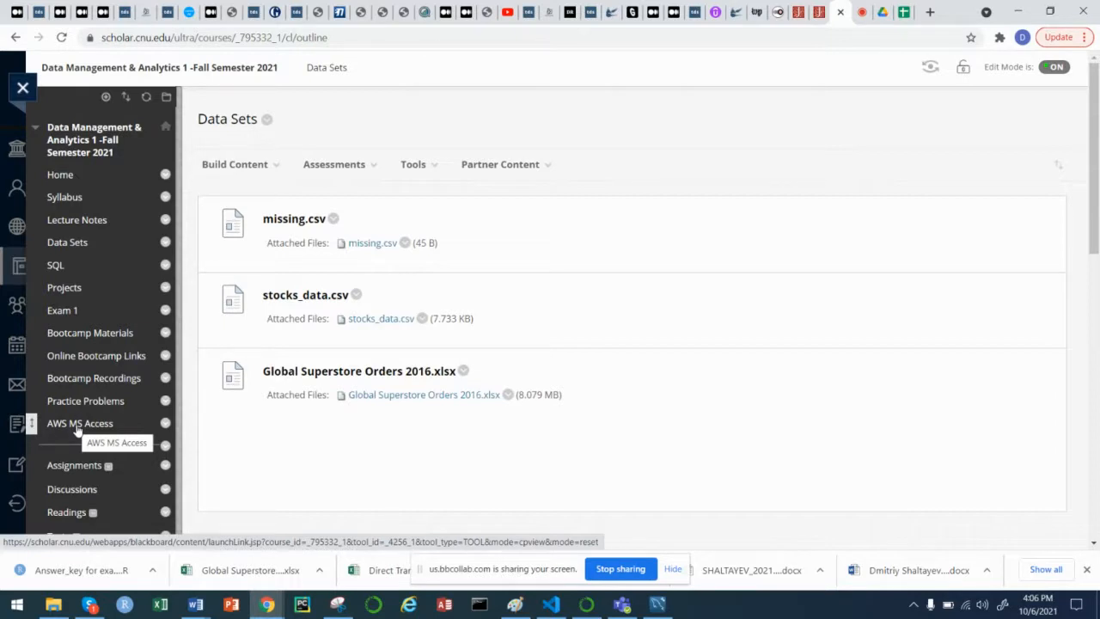
Launch PBIDesktop in the AWS streaming service through the course's AWS MS Access link
{"action": "left_click", "coordinate": [77, 425]}
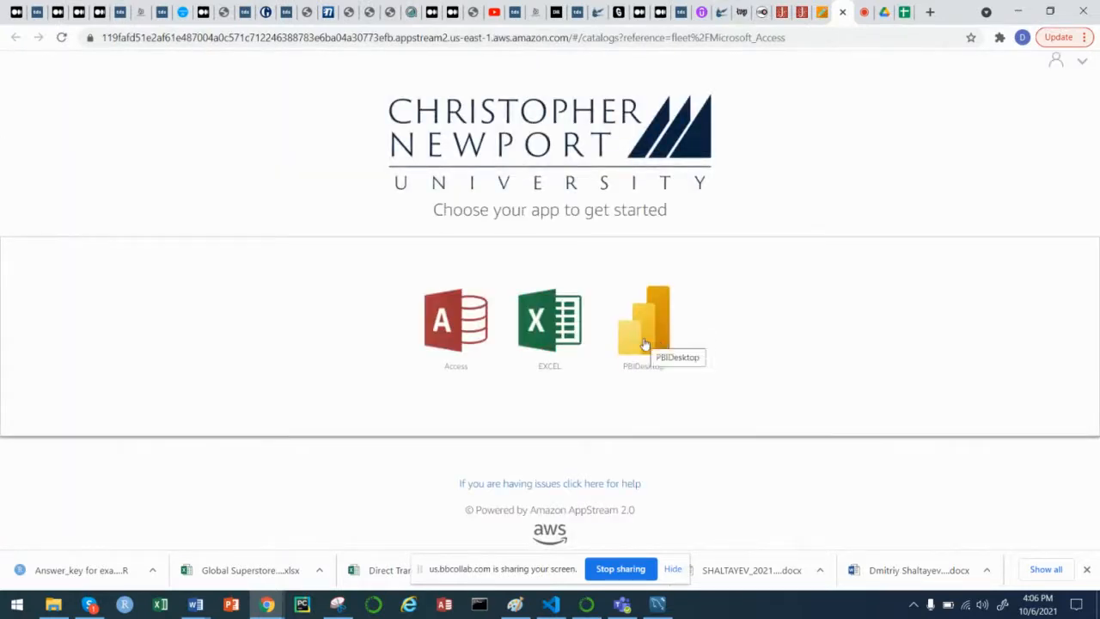
{"action": "left_click", "coordinate": [646, 344]}
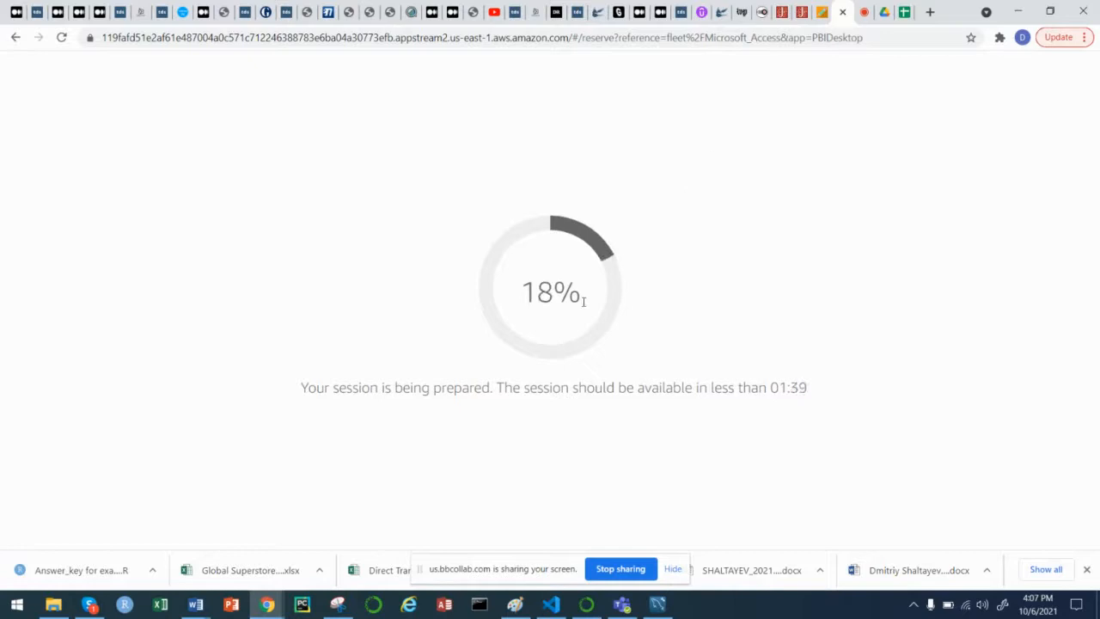
Locate Global Superstore Orders 2016.xlsx in the course's Data Sets and in the Power BI folder of Google Drive
{"action": "left_click", "coordinate": [820, 16]}
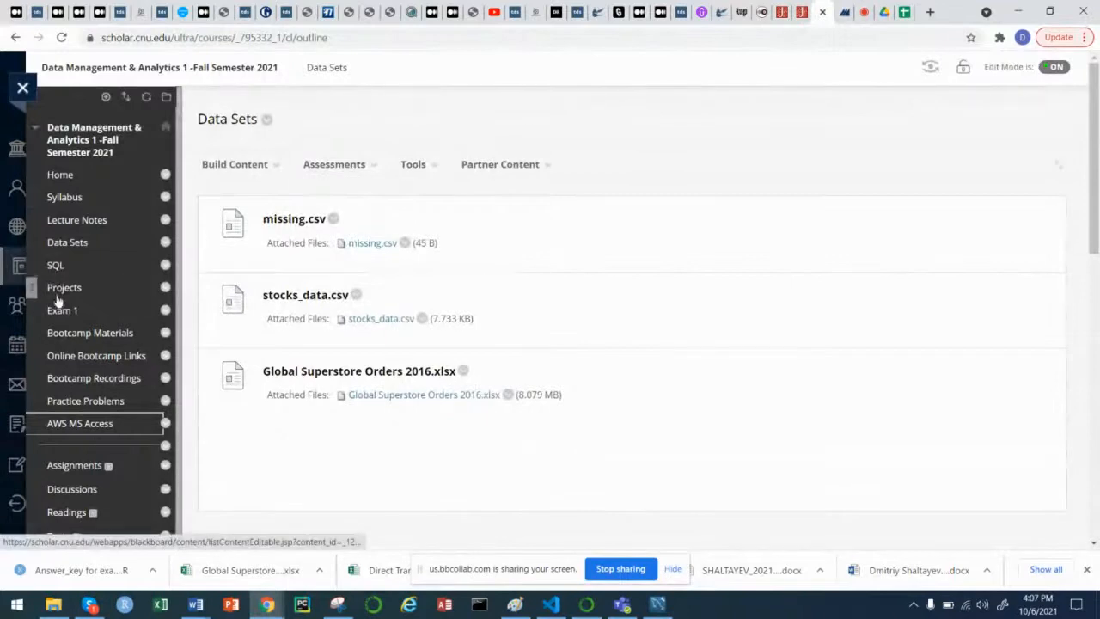
{"action": "left_click", "coordinate": [78, 248]}
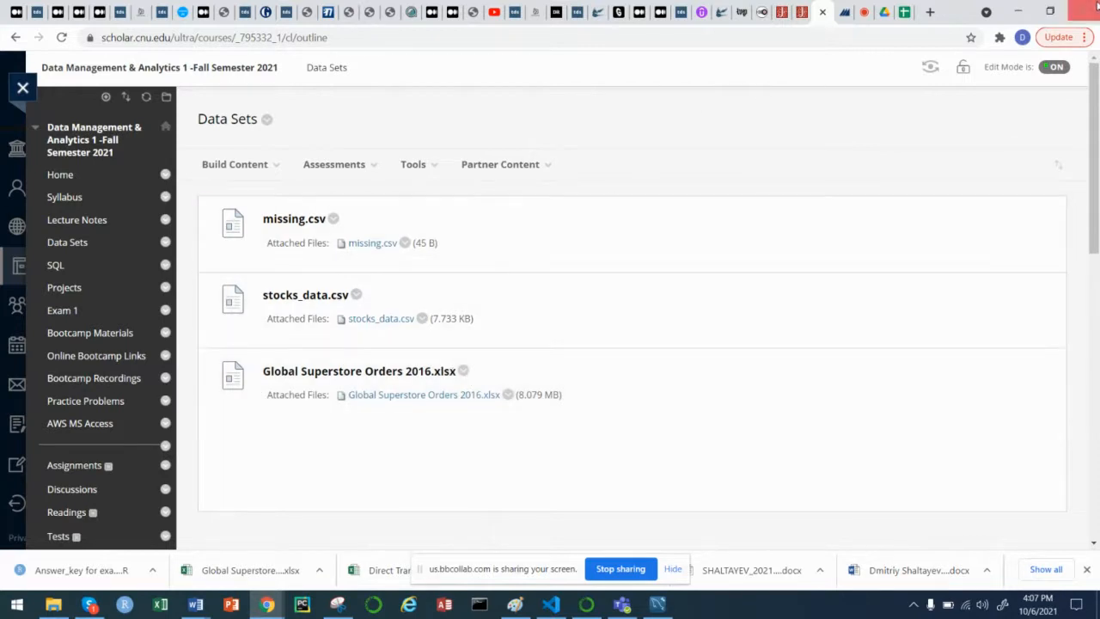
{"action": "left_click", "coordinate": [884, 12]}
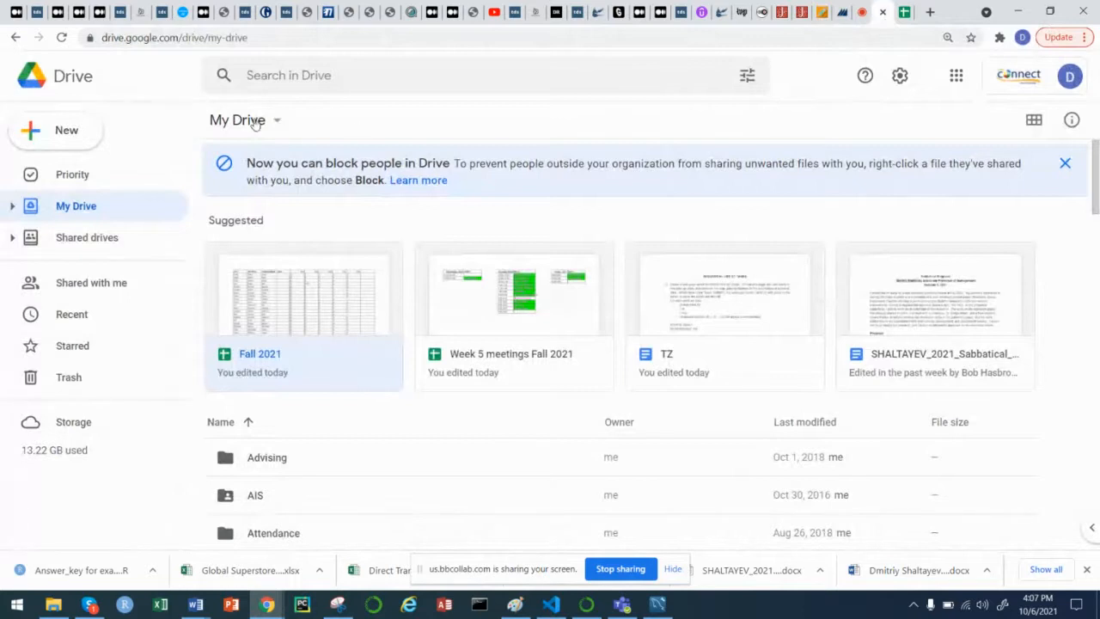
{"action": "scroll", "coordinate": [352, 374], "scroll_direction": "down", "scroll_amount": 10}
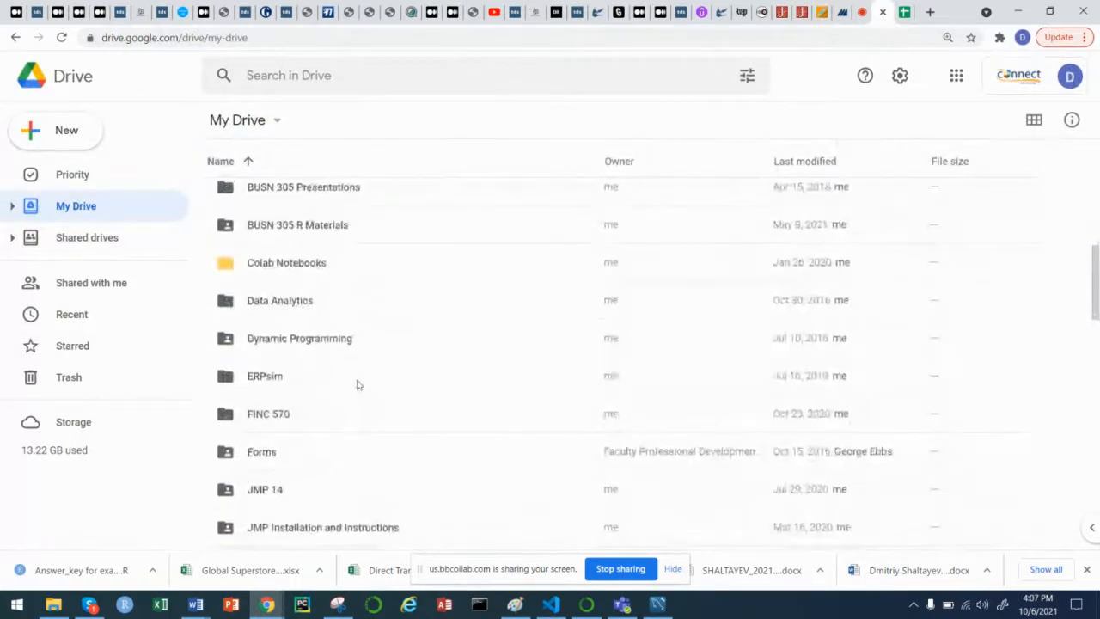
{"action": "scroll", "coordinate": [359, 385], "scroll_direction": "down", "scroll_amount": 5}
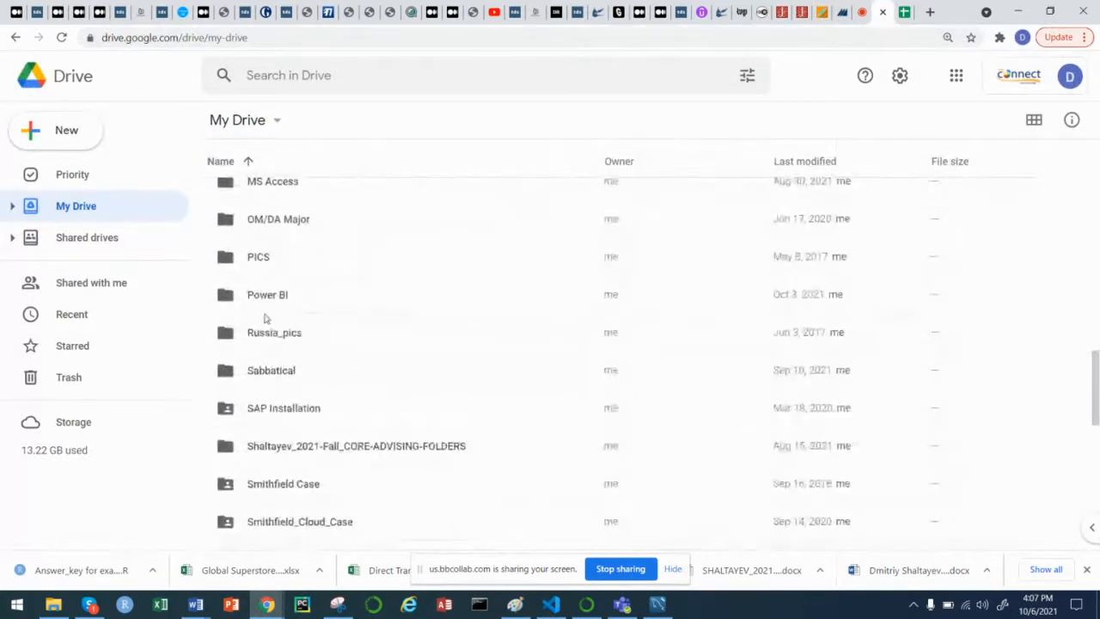
{"action": "double_click", "coordinate": [269, 296]}
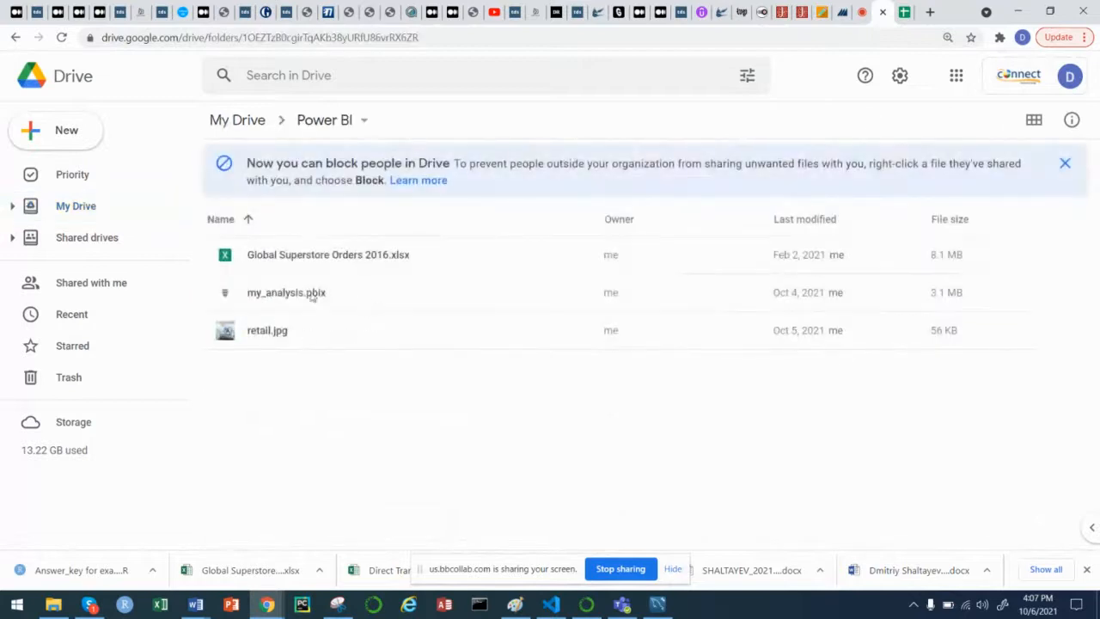
{"action": "left_click", "coordinate": [256, 256]}
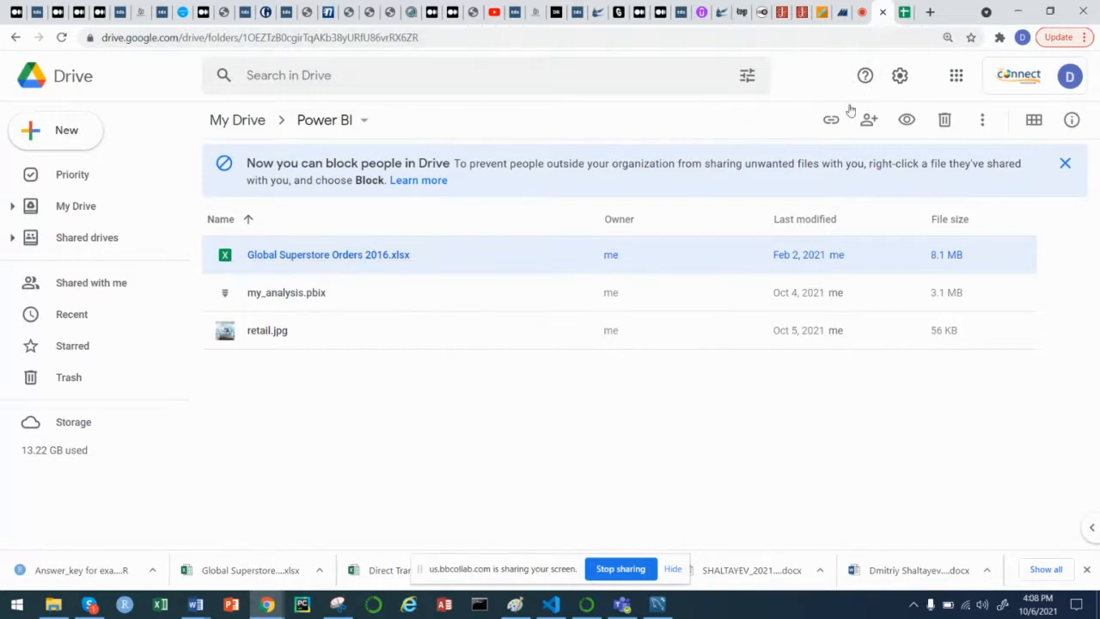
Return to the streamed Power BI Desktop session and close its welcome screen
{"action": "left_click", "coordinate": [842, 24]}
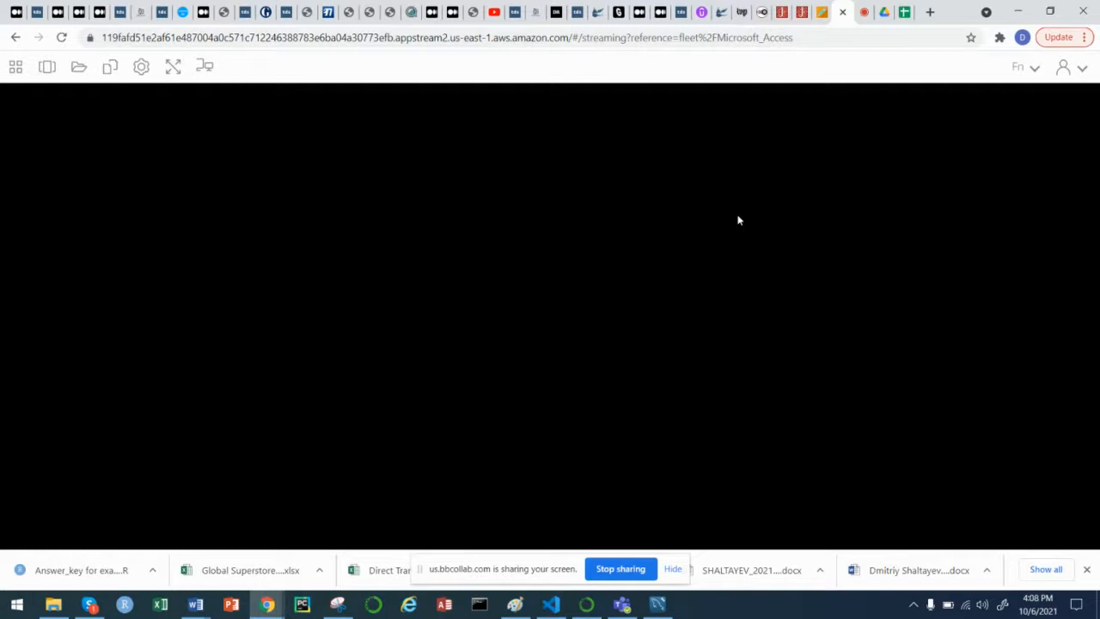
{"action": "left_click", "coordinate": [822, 12]}
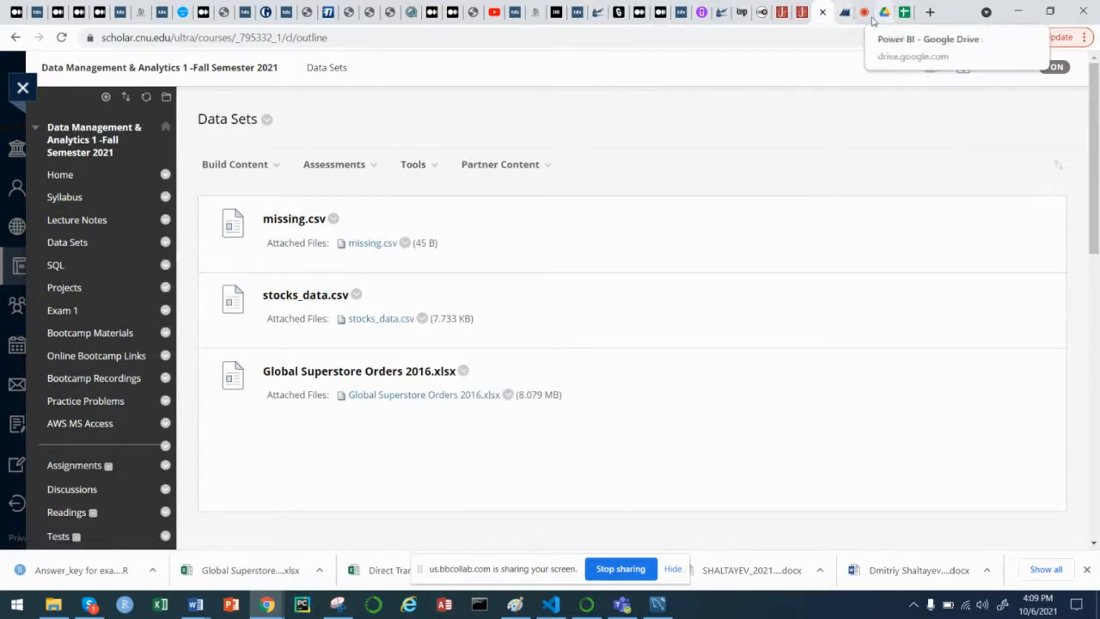
{"action": "left_click", "coordinate": [845, 14]}
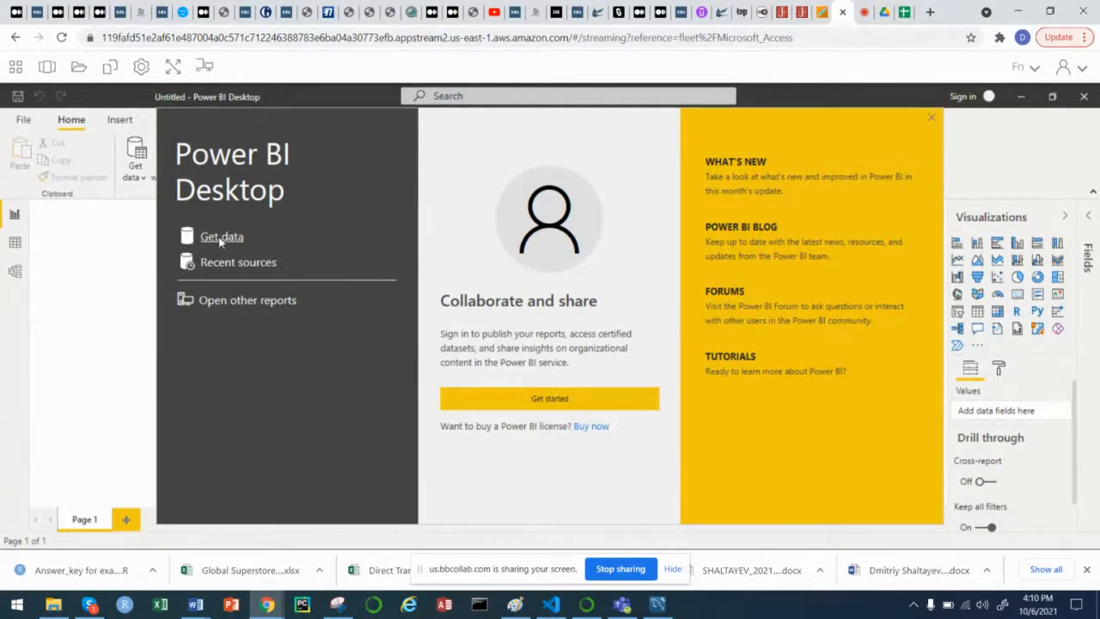
{"action": "left_click", "coordinate": [931, 121]}
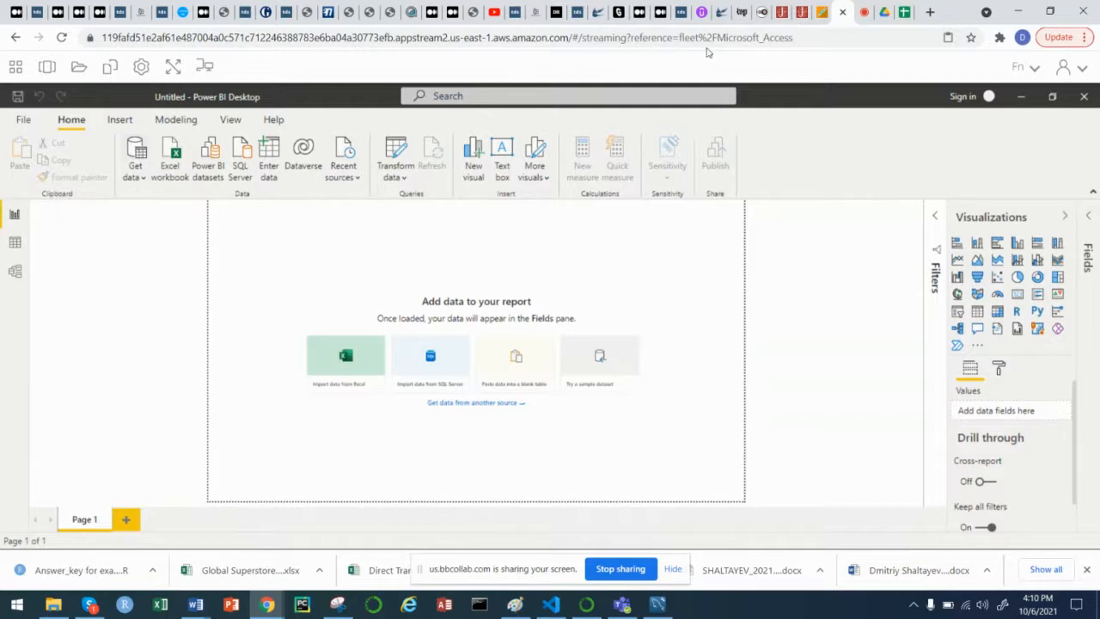
Switch to the Blackboard Collaborate session and check the recording option in its session menu
{"action": "left_click", "coordinate": [862, 19]}
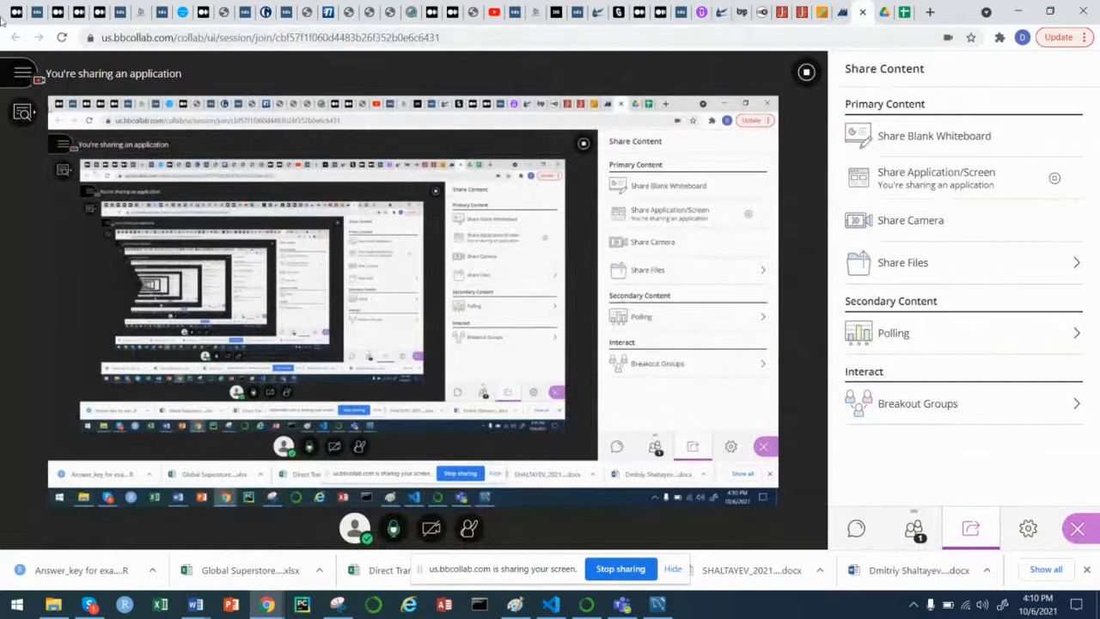
{"action": "left_click", "coordinate": [23, 74]}
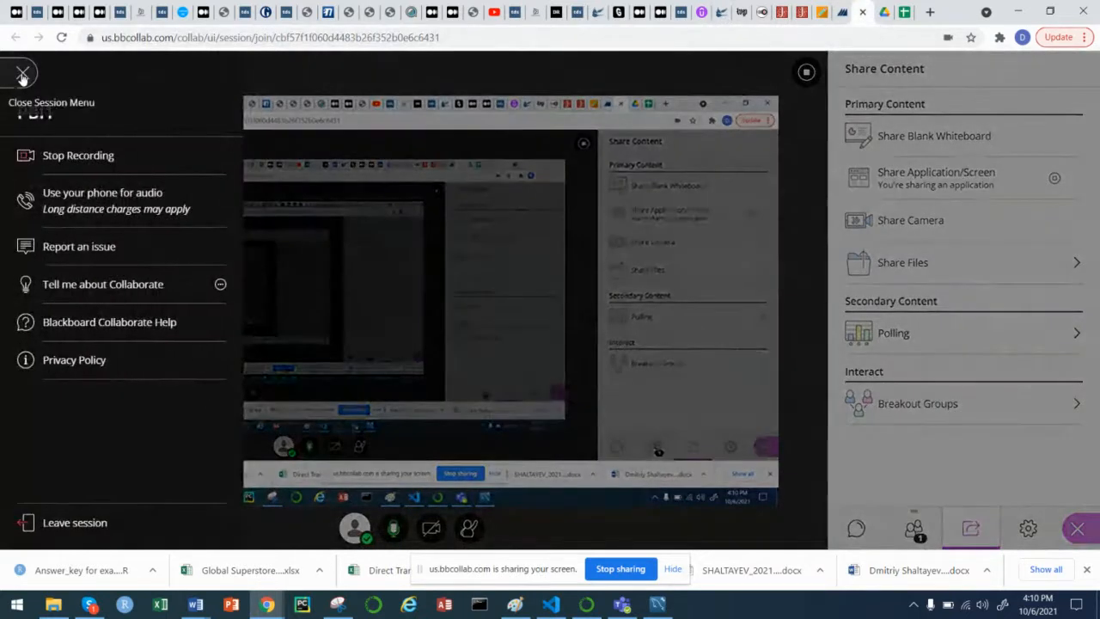
{"action": "left_click", "coordinate": [22, 75]}
Return to the streamed Power BI Desktop session and start a Get Data connection to an Excel Workbook
{"action": "left_click", "coordinate": [846, 16]}
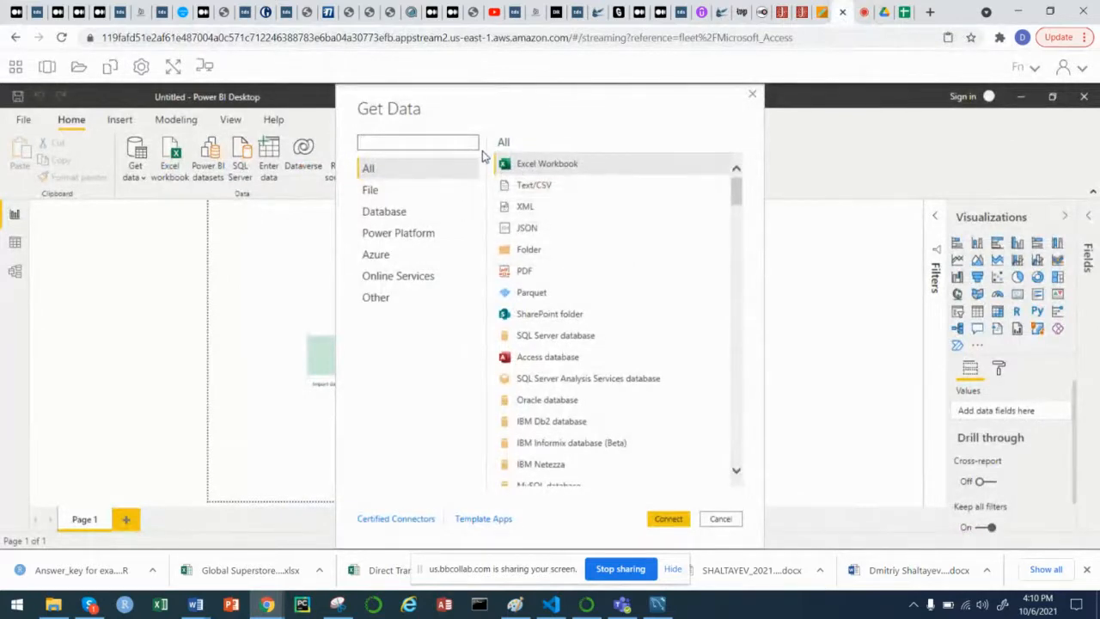
{"action": "left_click", "coordinate": [566, 166]}
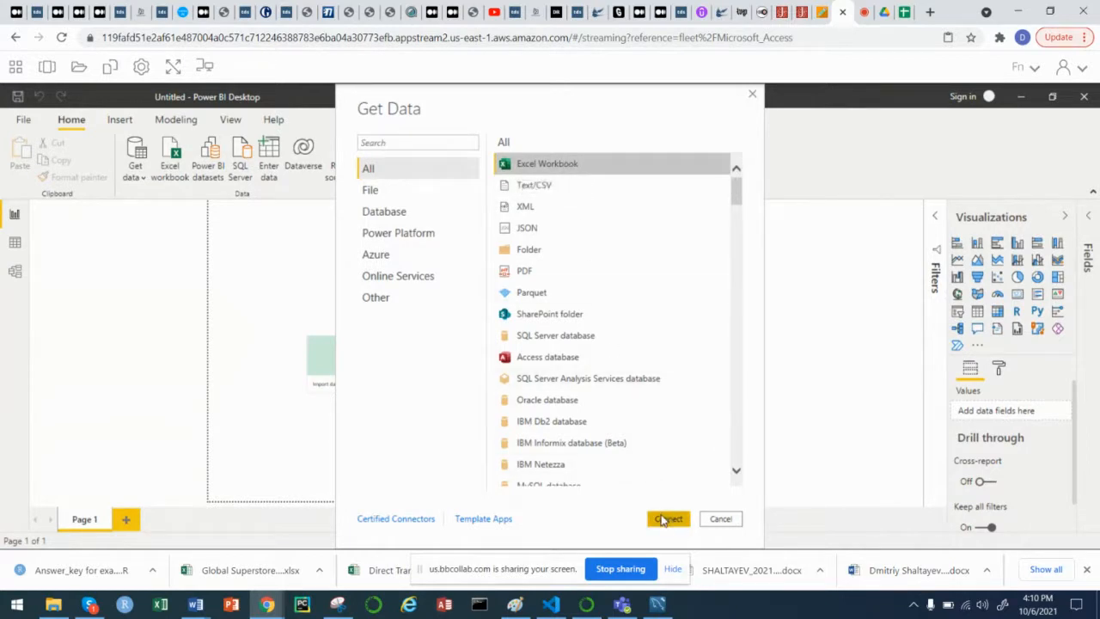
{"action": "left_click", "coordinate": [667, 519]}
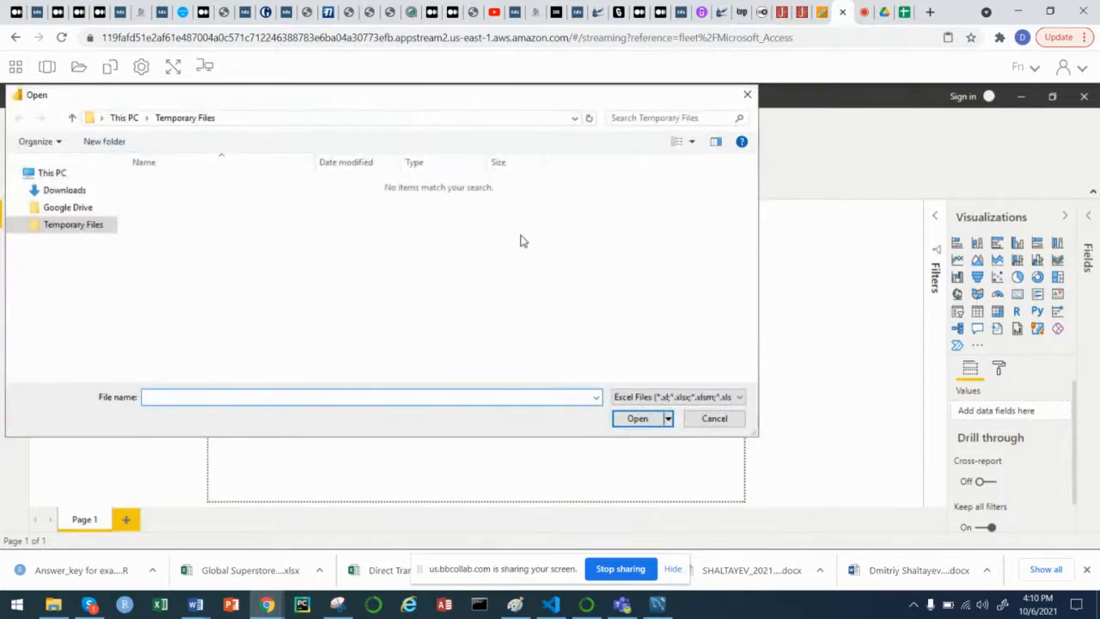
Open the Global Superstore Orders 2016 workbook from the Power BI folder in Google Drive's My Drive
{"action": "left_click", "coordinate": [52, 173]}
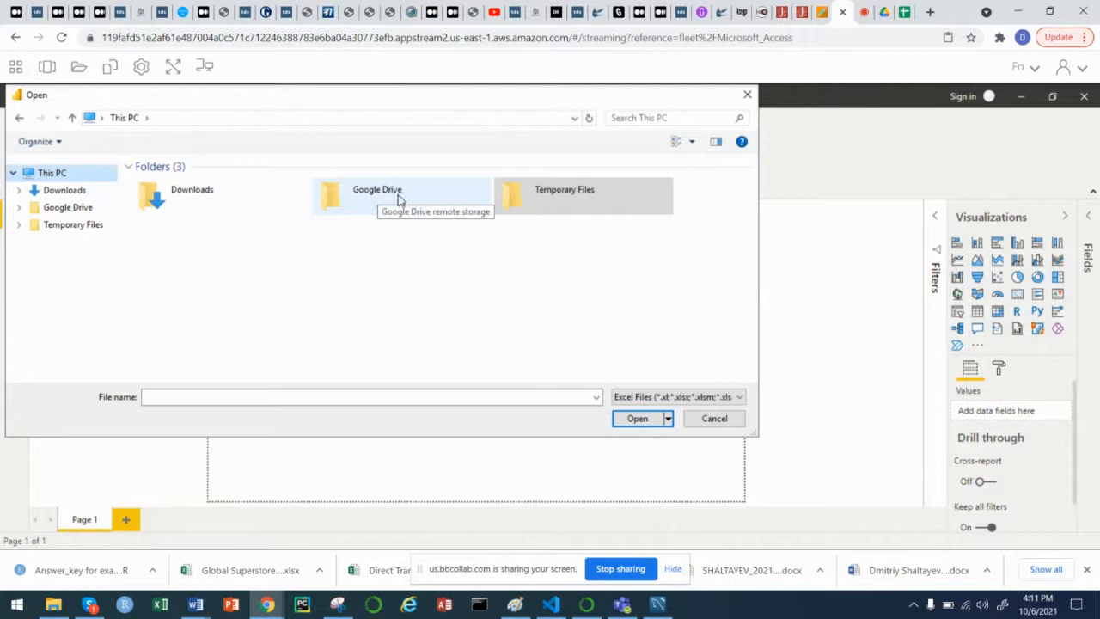
{"action": "double_click", "coordinate": [366, 187]}
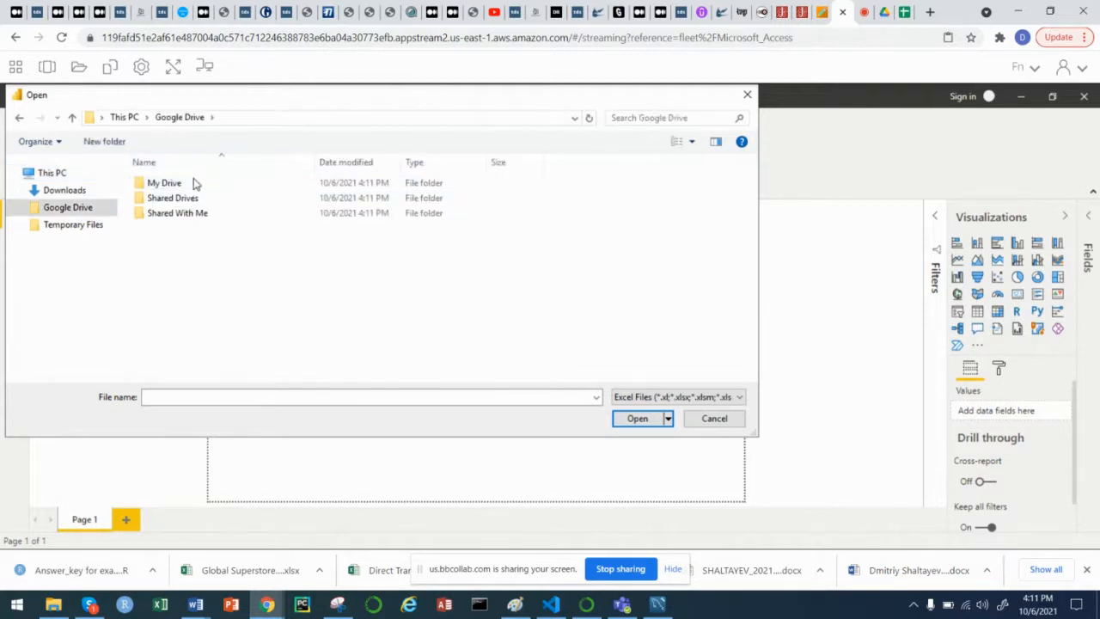
{"action": "left_click", "coordinate": [189, 188]}
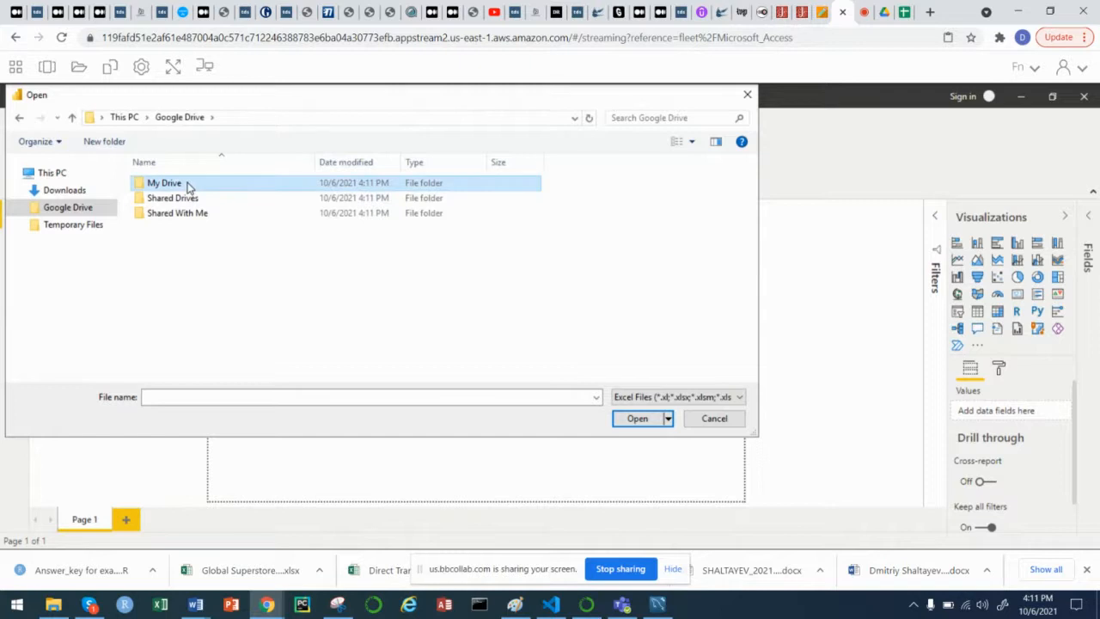
{"action": "double_click", "coordinate": [189, 187]}
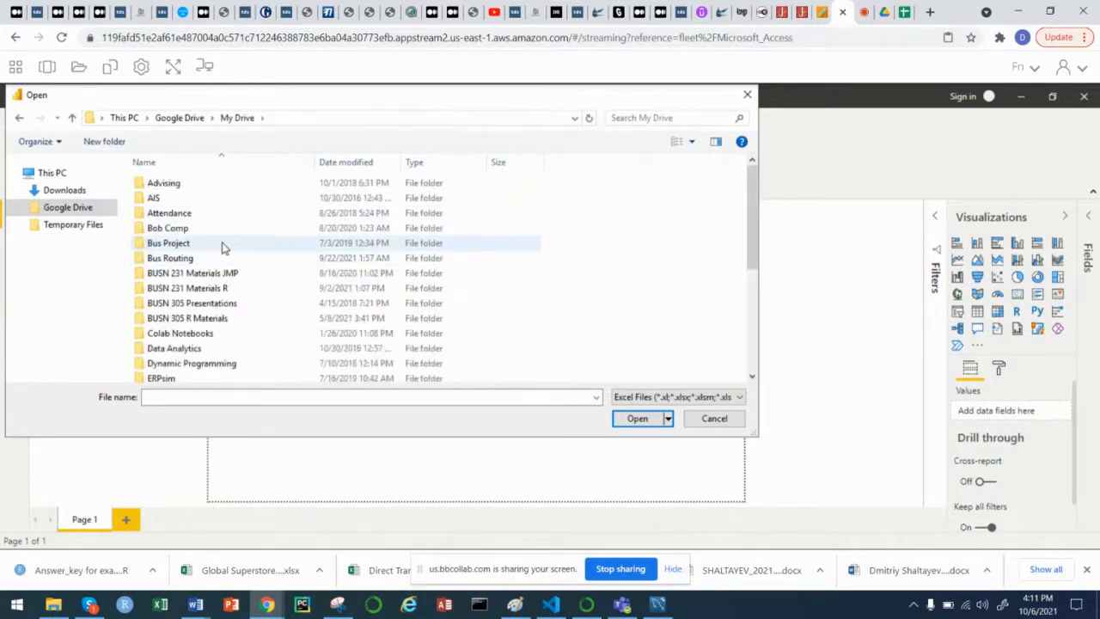
{"action": "scroll", "coordinate": [230, 256], "scroll_direction": "down", "scroll_amount": 1}
{"action": "scroll", "coordinate": [229, 257], "scroll_direction": "down", "scroll_amount": 12}
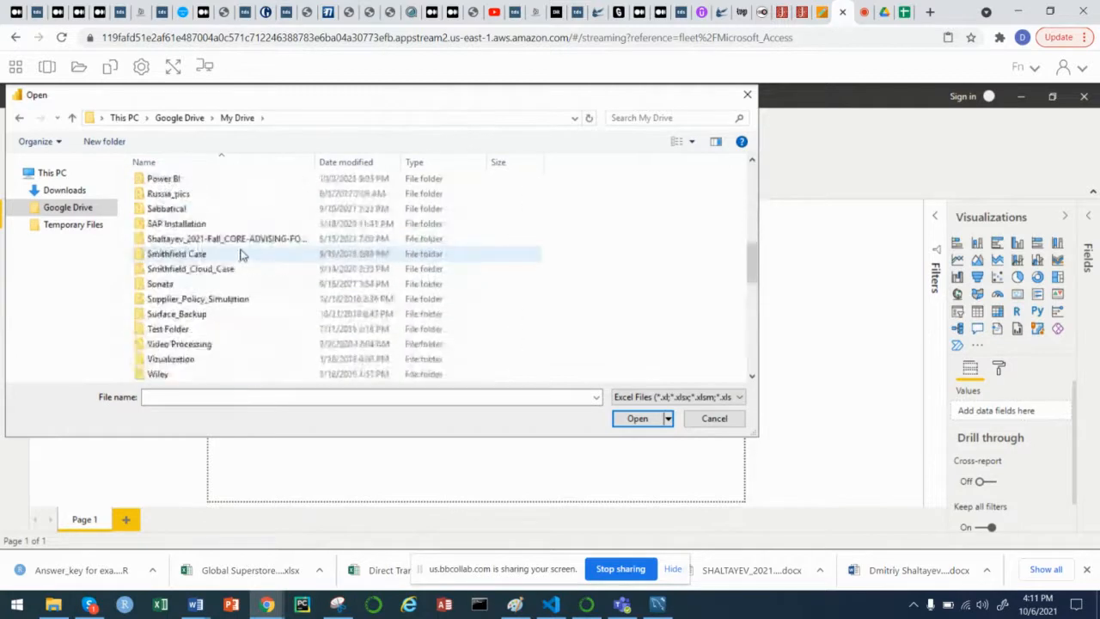
{"action": "scroll", "coordinate": [232, 260], "scroll_direction": "up", "scroll_amount": 2}
{"action": "double_click", "coordinate": [189, 272]}
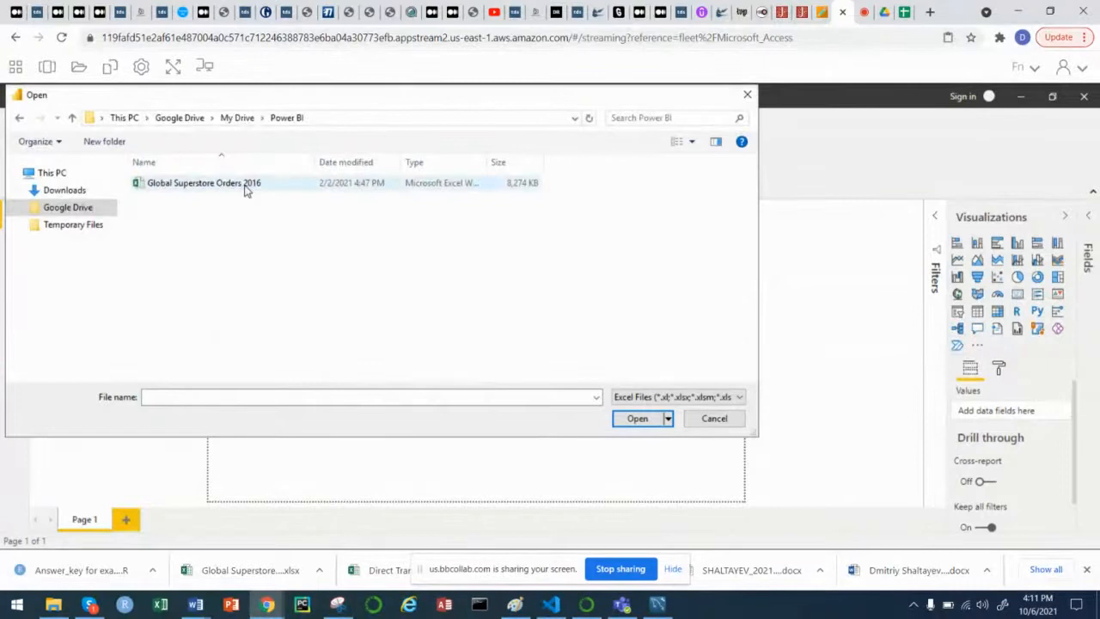
{"action": "left_click", "coordinate": [245, 190]}
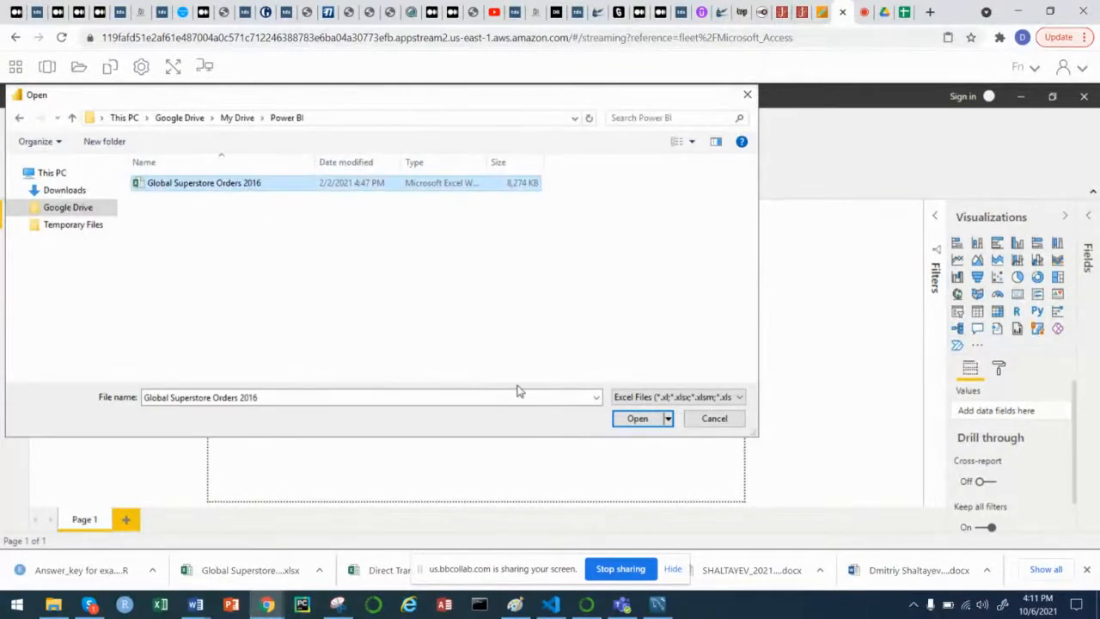
{"action": "left_click", "coordinate": [640, 420]}
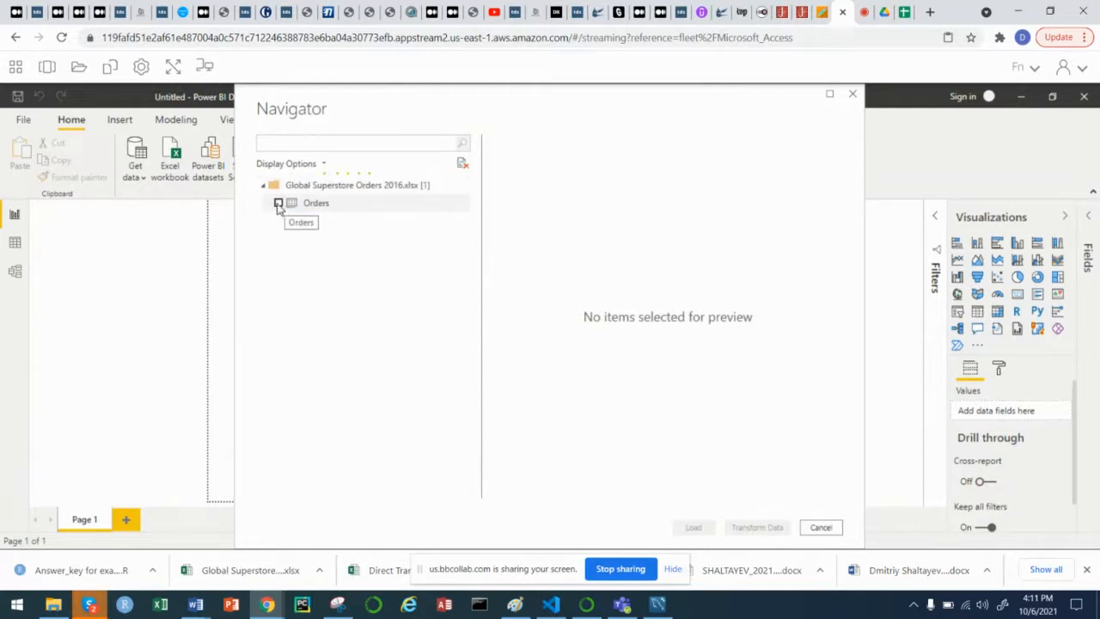
Load the Orders table from the workbook and expand its list of fields
{"action": "left_click", "coordinate": [277, 204]}
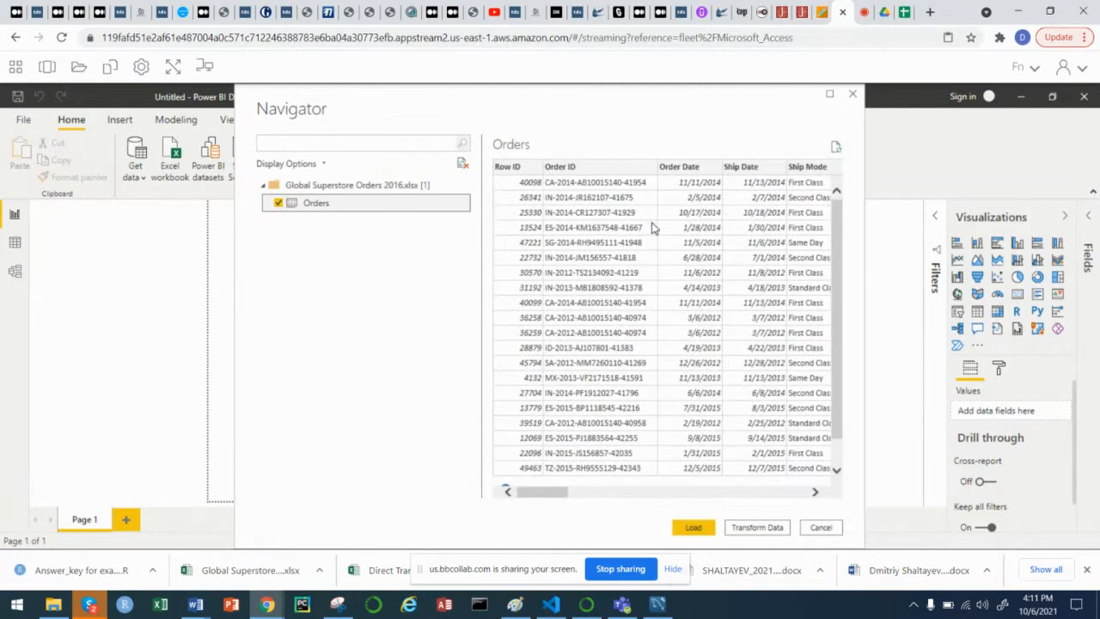
{"action": "left_click", "coordinate": [696, 527]}
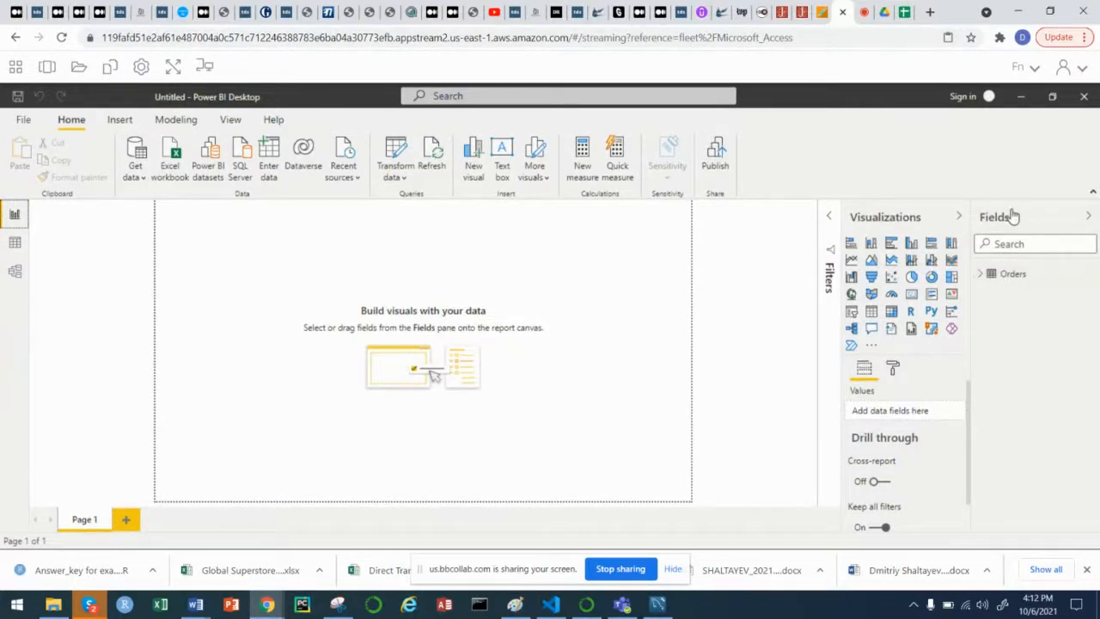
{"action": "left_click", "coordinate": [980, 275]}
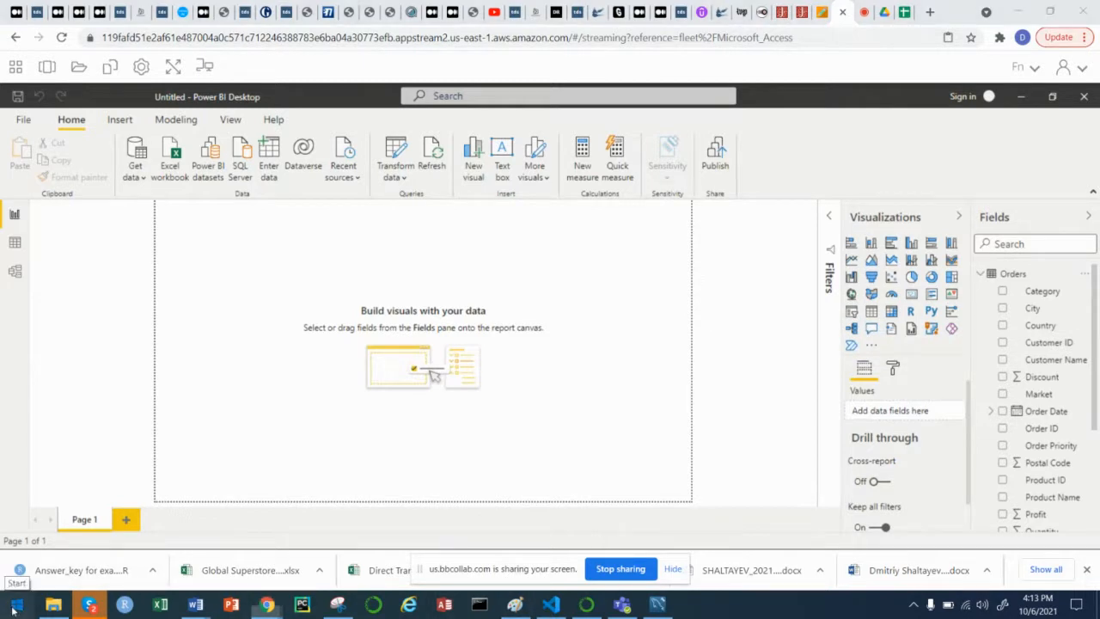
Search the local computer for "power" and launch the installed Power BI Desktop
{"action": "left_click", "coordinate": [13, 608]}
{"action": "type", "text": "power"}
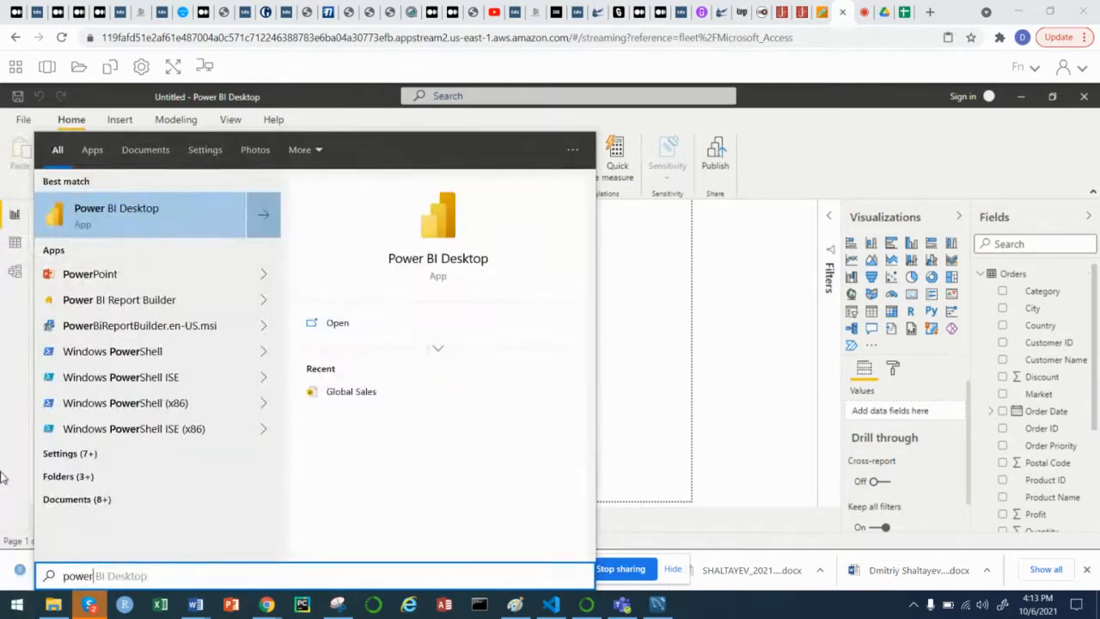
{"action": "left_click", "coordinate": [148, 212]}
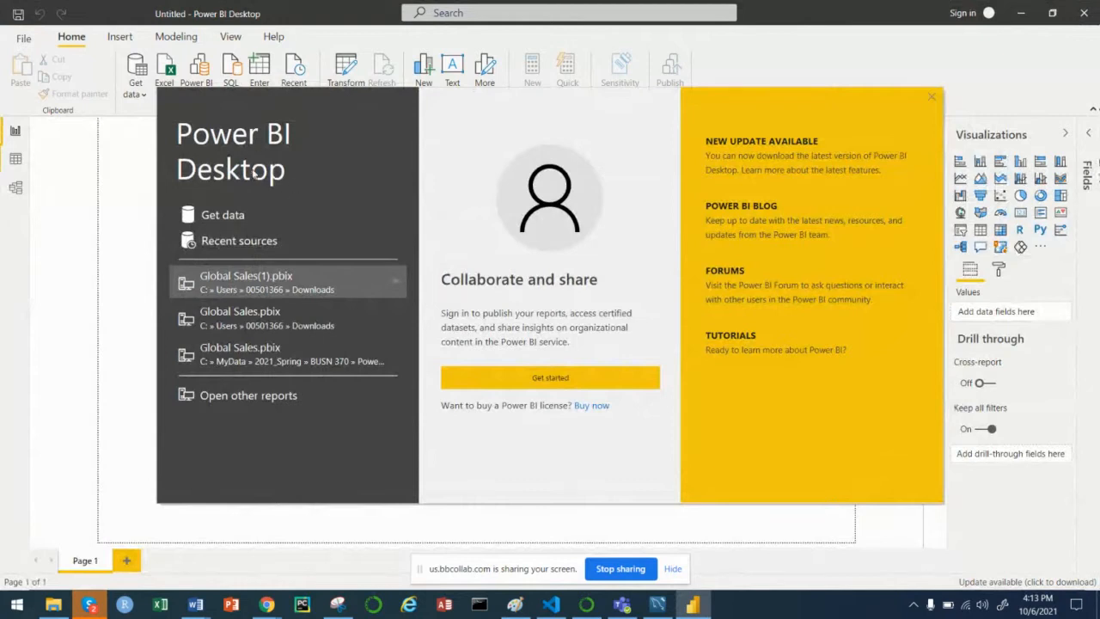
Open Get Data in the local Power BI Desktop and look through the available database and Azure connectors
{"action": "left_click", "coordinate": [232, 216]}
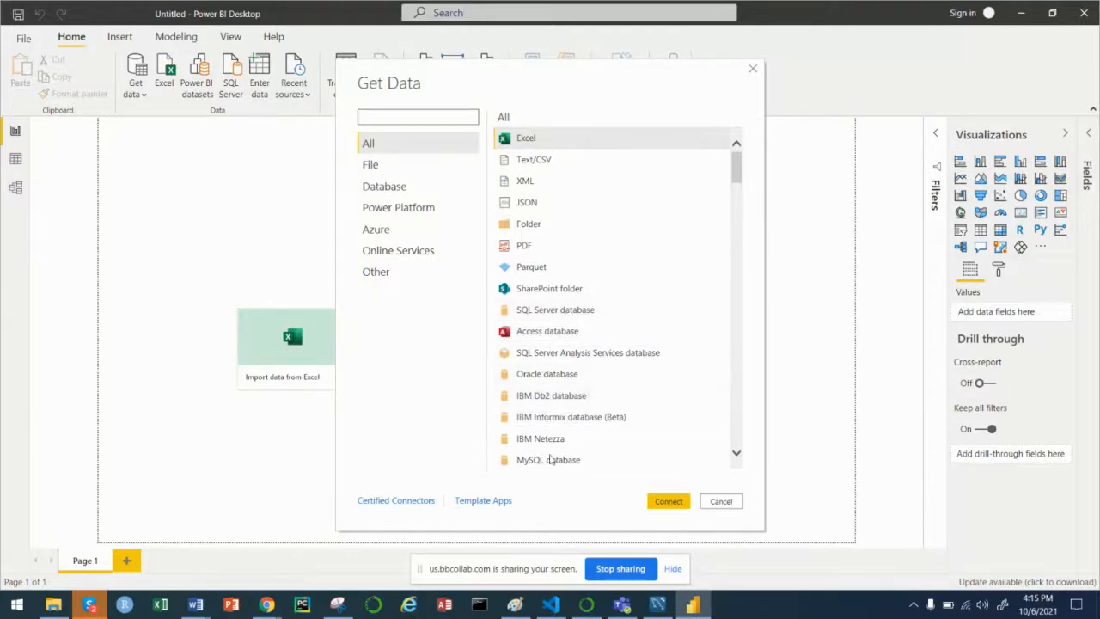
{"action": "scroll", "coordinate": [550, 413], "scroll_direction": "down", "scroll_amount": 1}
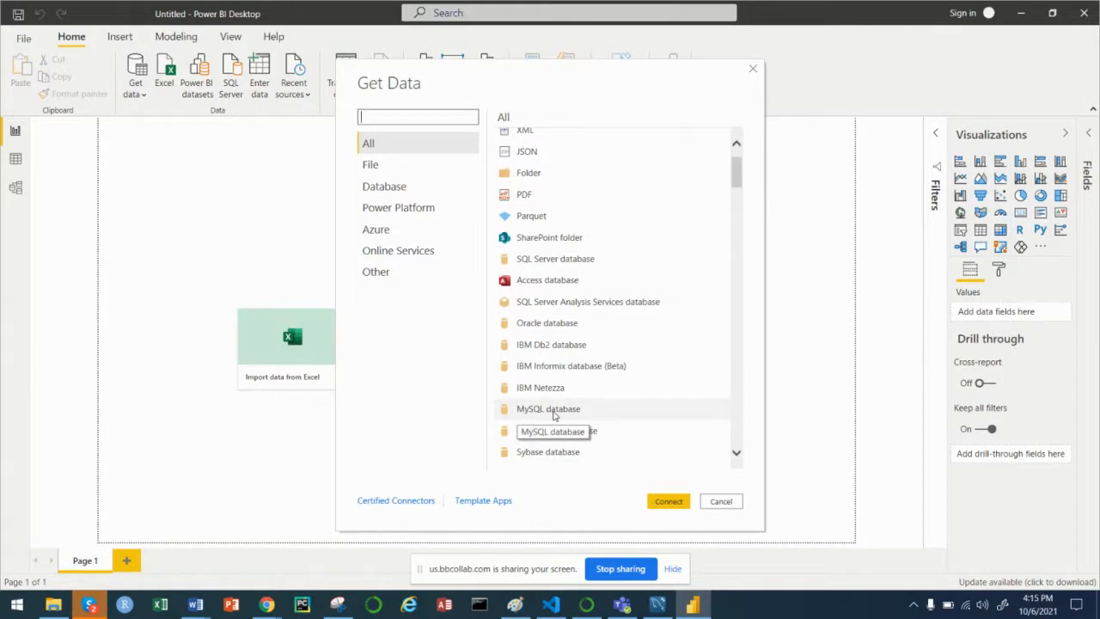
{"action": "scroll", "coordinate": [559, 412], "scroll_direction": "down", "scroll_amount": 4}
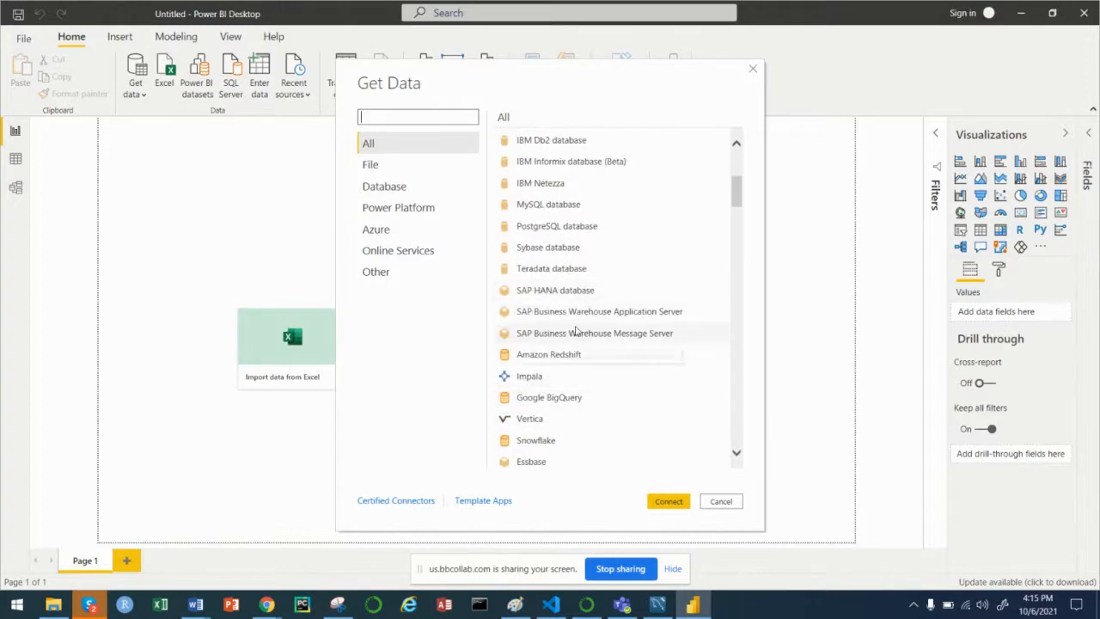
{"action": "scroll", "coordinate": [544, 342], "scroll_direction": "down", "scroll_amount": 1}
{"action": "scroll", "coordinate": [544, 341], "scroll_direction": "down", "scroll_amount": 3}
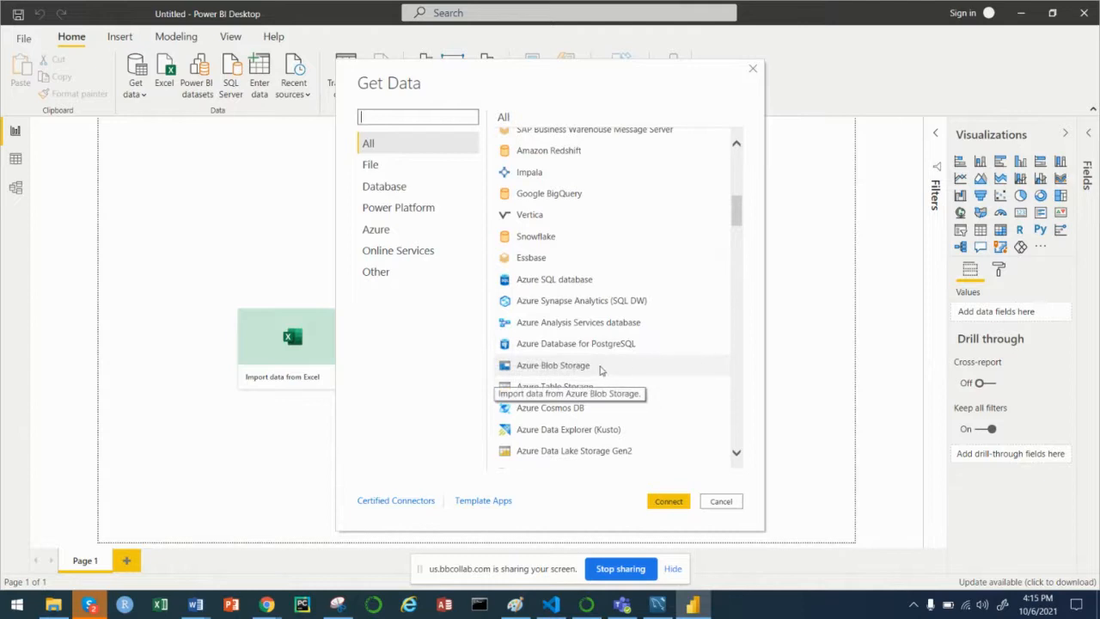
Look through the remaining connectors in the data source list and connect to an Excel source
{"action": "scroll", "coordinate": [595, 365], "scroll_direction": "down", "scroll_amount": 4}
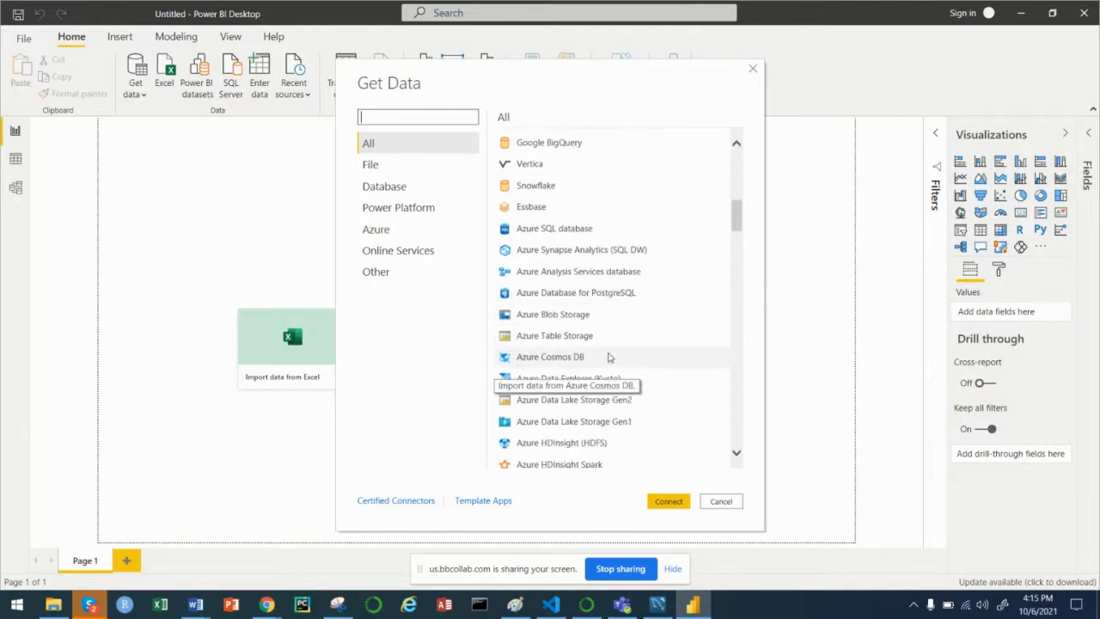
{"action": "scroll", "coordinate": [542, 386], "scroll_direction": "down", "scroll_amount": 3}
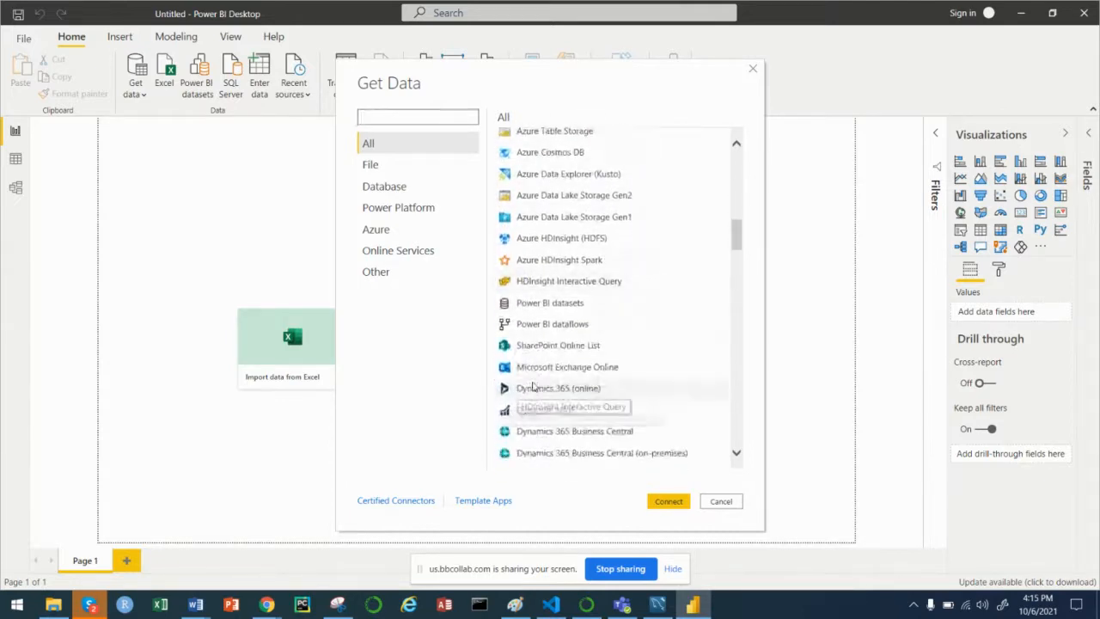
{"action": "scroll", "coordinate": [547, 387], "scroll_direction": "down", "scroll_amount": 15}
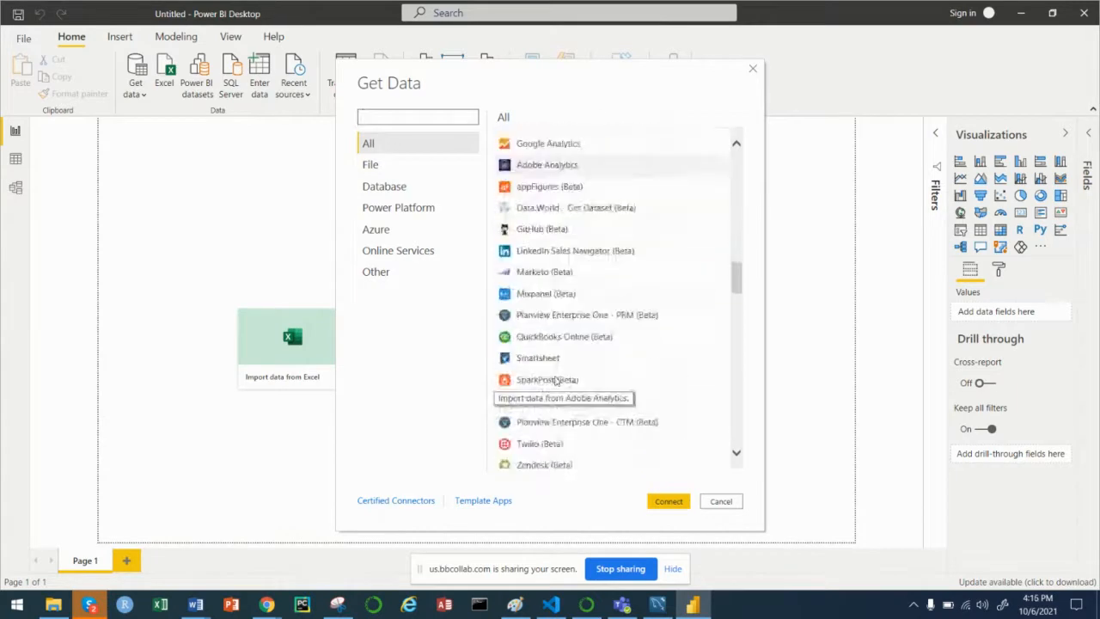
{"action": "scroll", "coordinate": [555, 375], "scroll_direction": "down", "scroll_amount": 12}
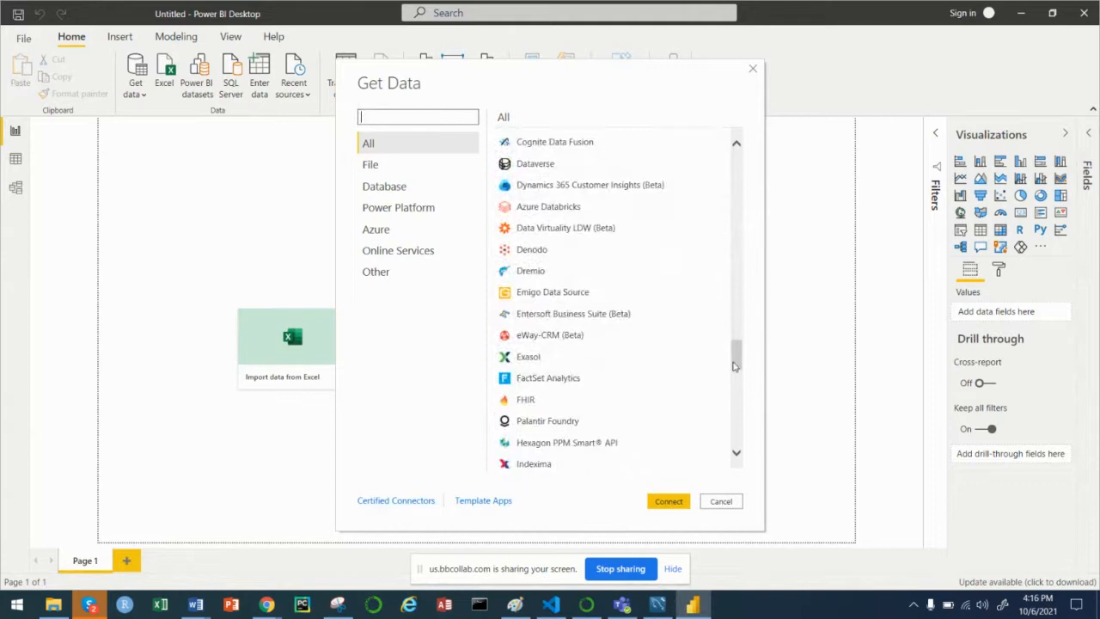
{"action": "left_click_drag", "start_coordinate": [736, 359], "coordinate": [732, 160]}
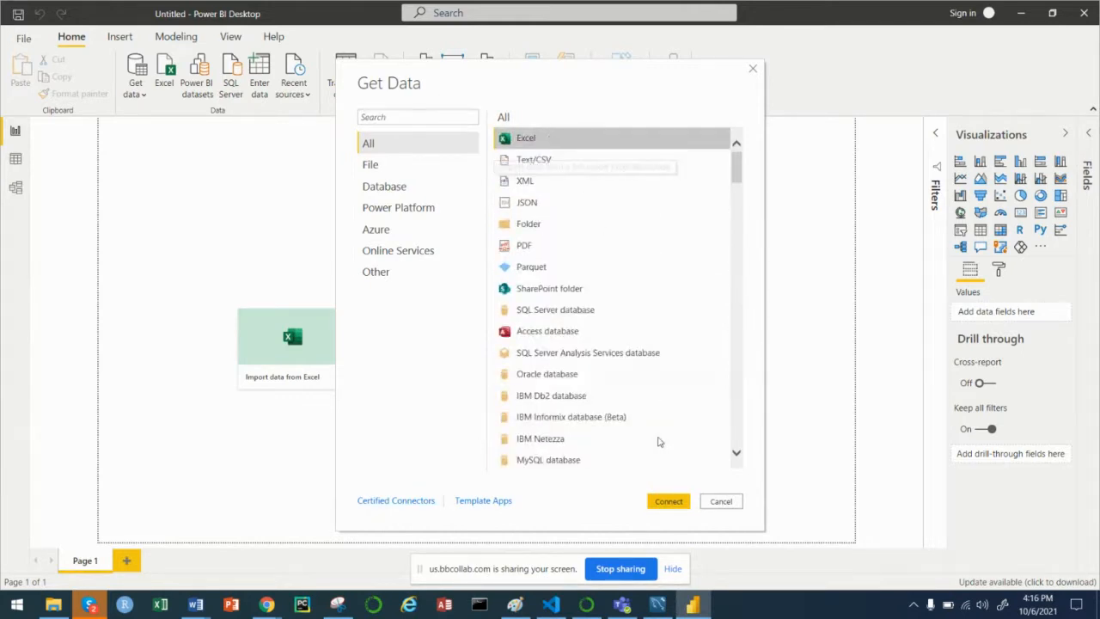
{"action": "left_click", "coordinate": [670, 499]}
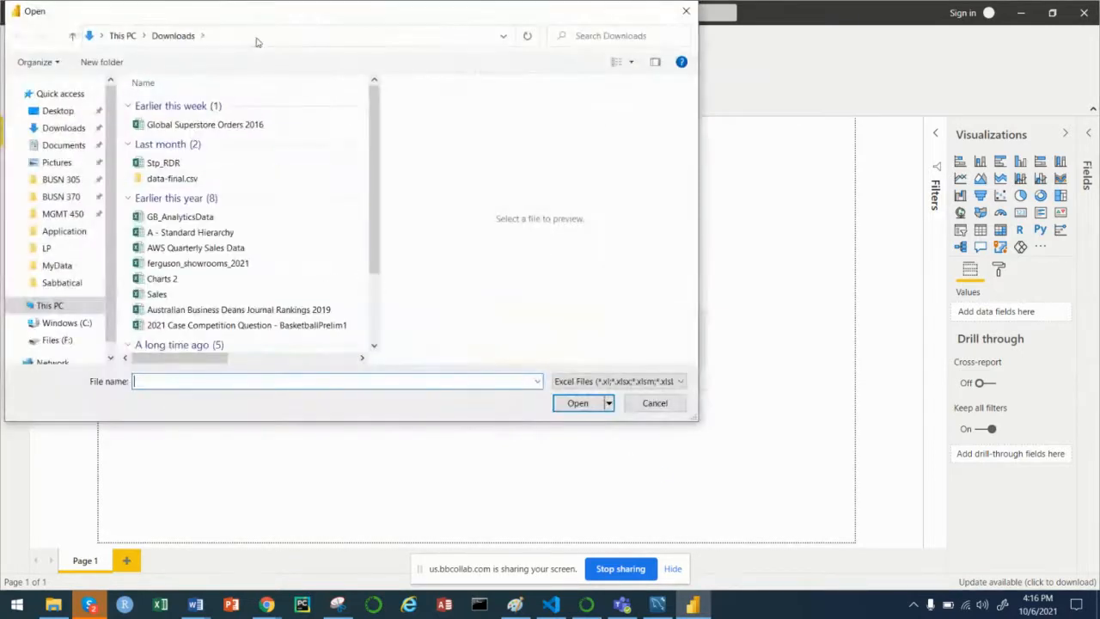
Open the Global Superstore Orders 2016 workbook from Downloads and load its Orders table
{"action": "left_click_drag", "start_coordinate": [255, 16], "coordinate": [385, 78]}
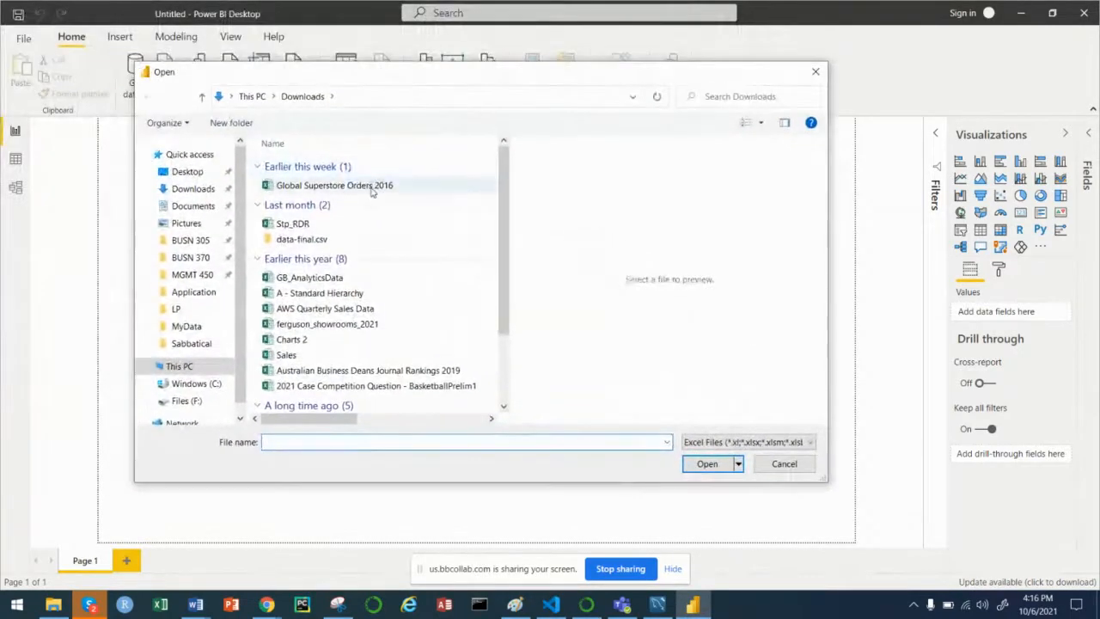
{"action": "left_click", "coordinate": [371, 190]}
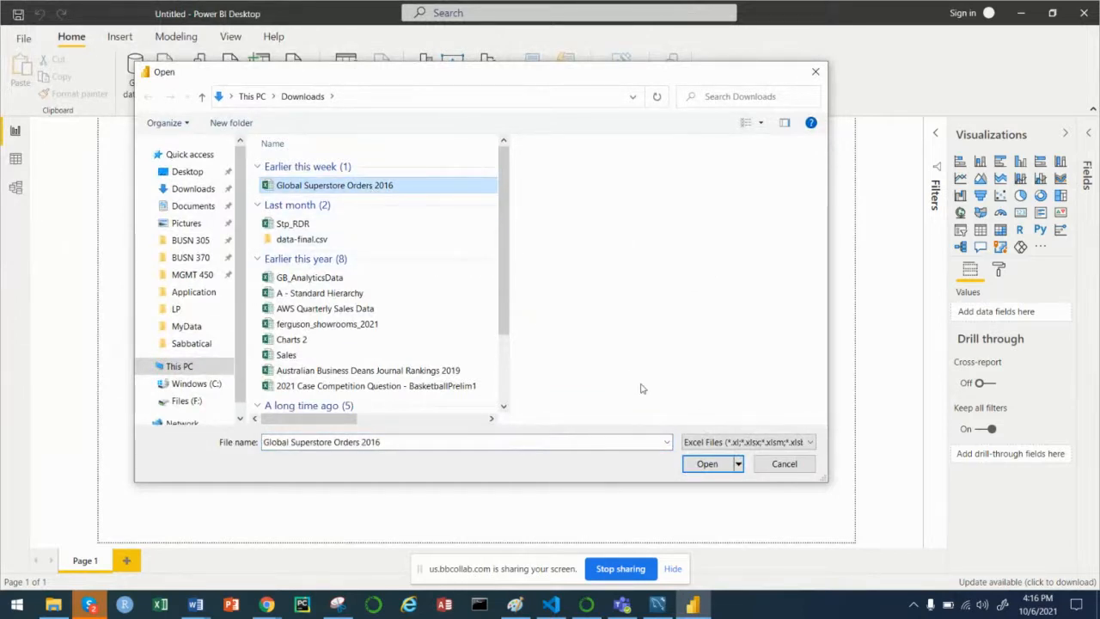
{"action": "left_click", "coordinate": [707, 464]}
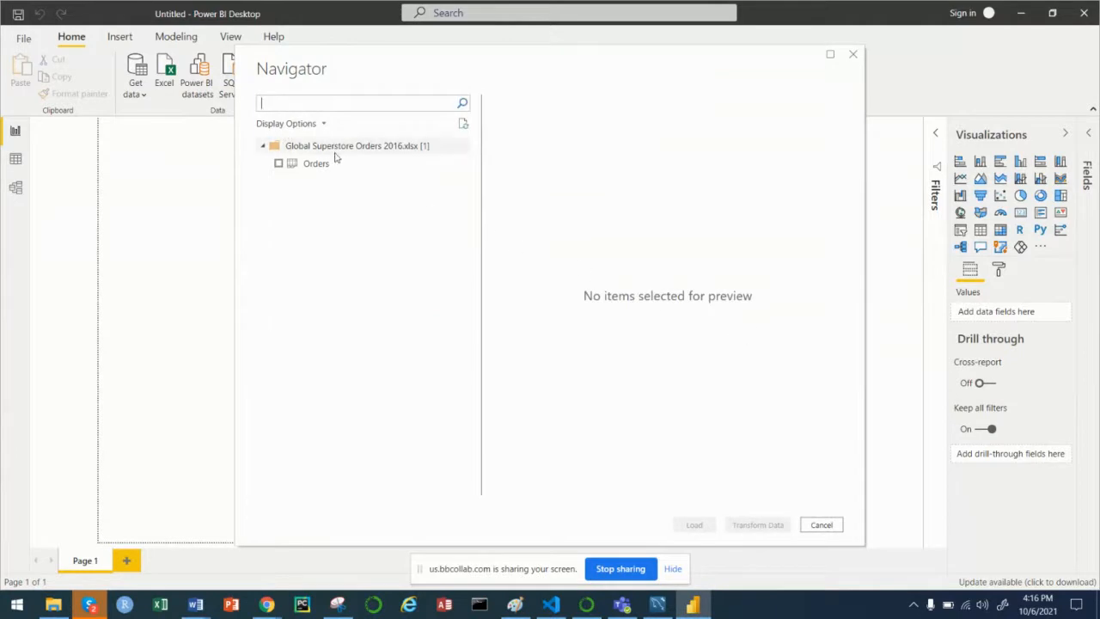
{"action": "left_click", "coordinate": [278, 163]}
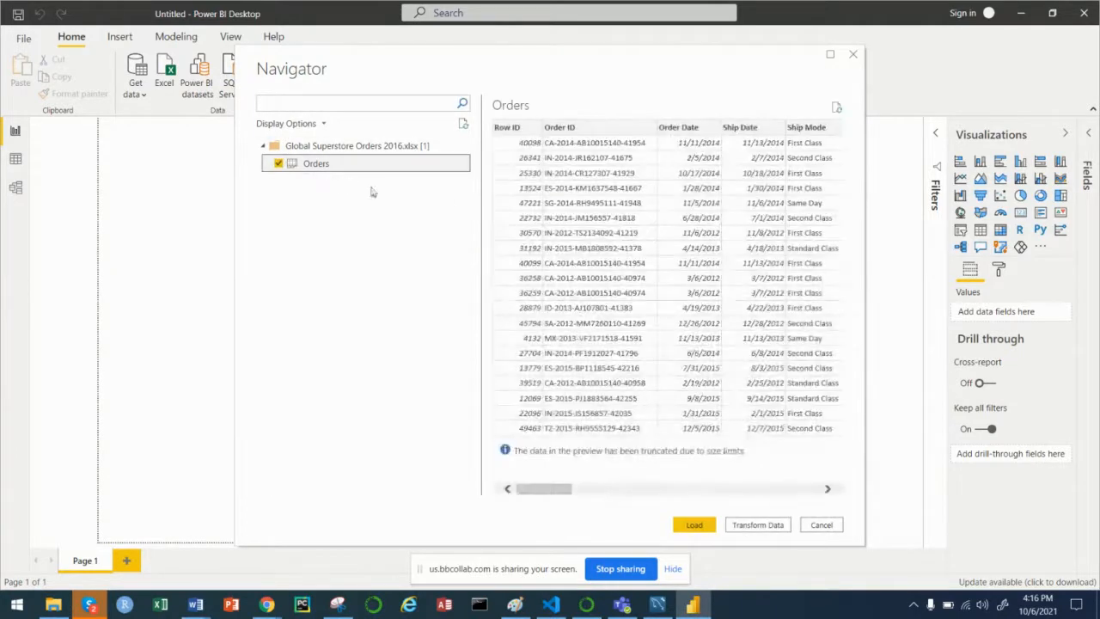
{"action": "left_click", "coordinate": [690, 526]}
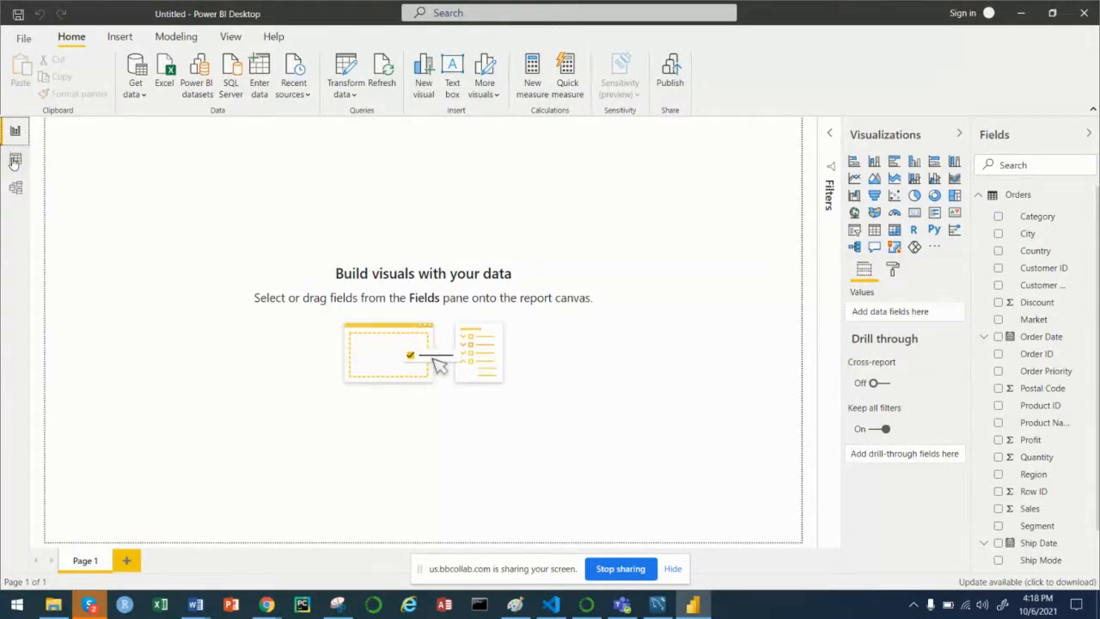
Examine the Orders rows in Data view and the list of Orders fields back in Report view
{"action": "left_click", "coordinate": [16, 160]}
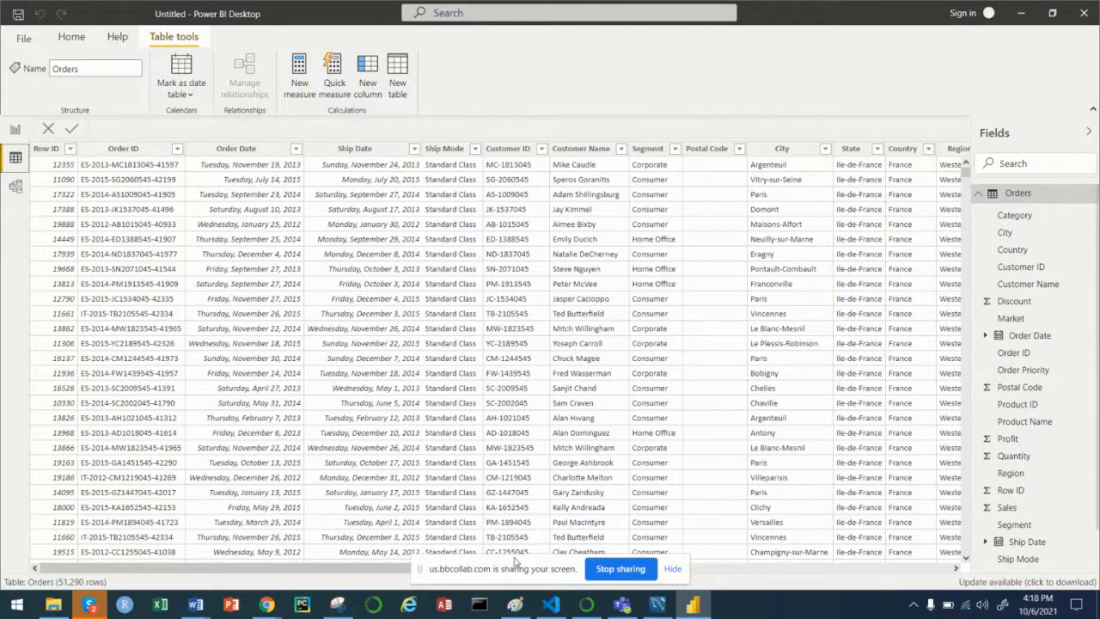
{"action": "left_click_drag", "start_coordinate": [513, 570], "coordinate": [651, 604]}
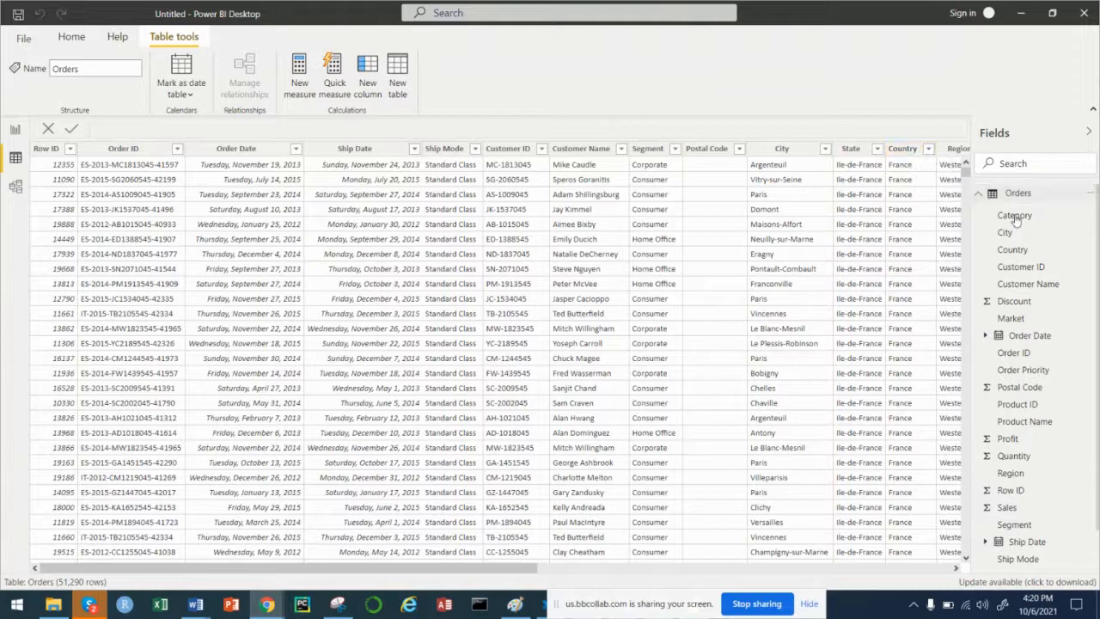
{"action": "left_click", "coordinate": [16, 131]}
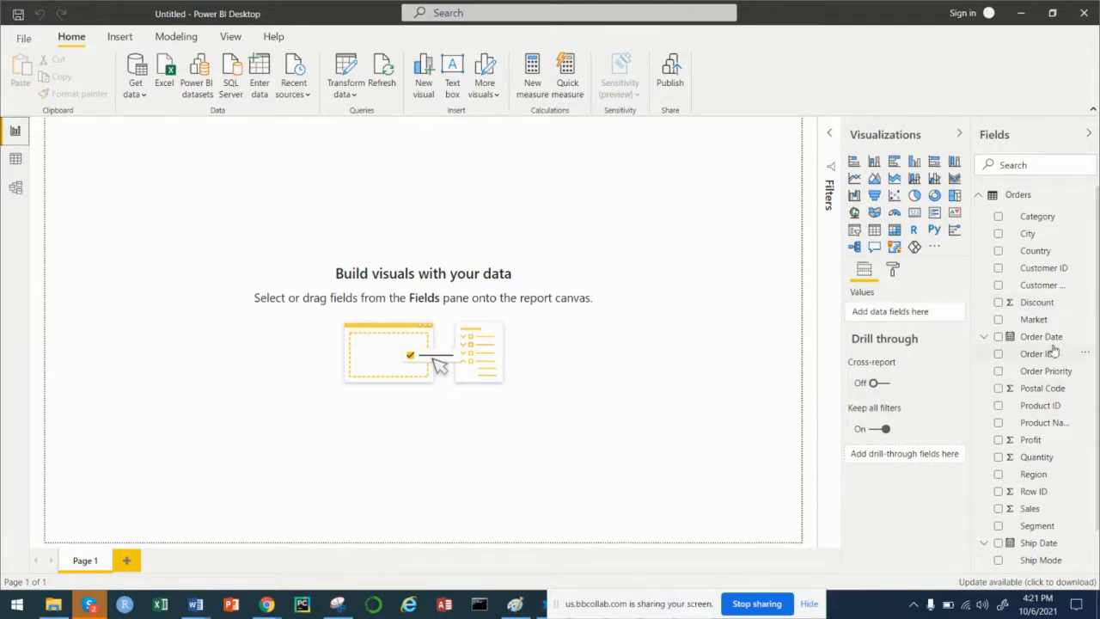
{"action": "scroll", "coordinate": [1048, 404], "scroll_direction": "down", "scroll_amount": 1}
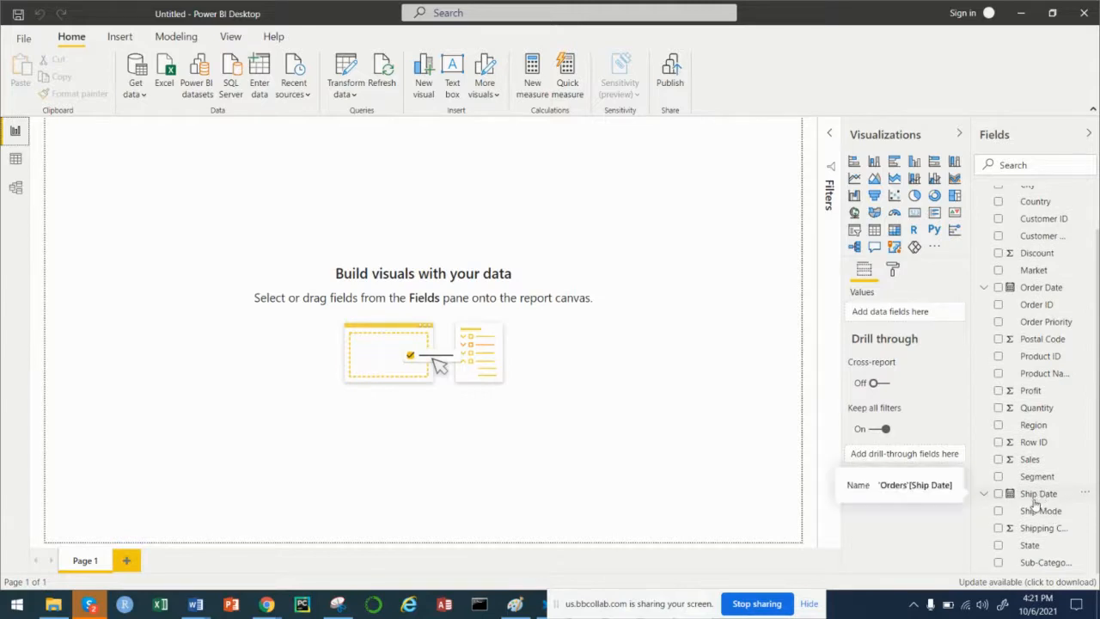
{"action": "scroll", "coordinate": [1041, 498], "scroll_direction": "up", "scroll_amount": 1}
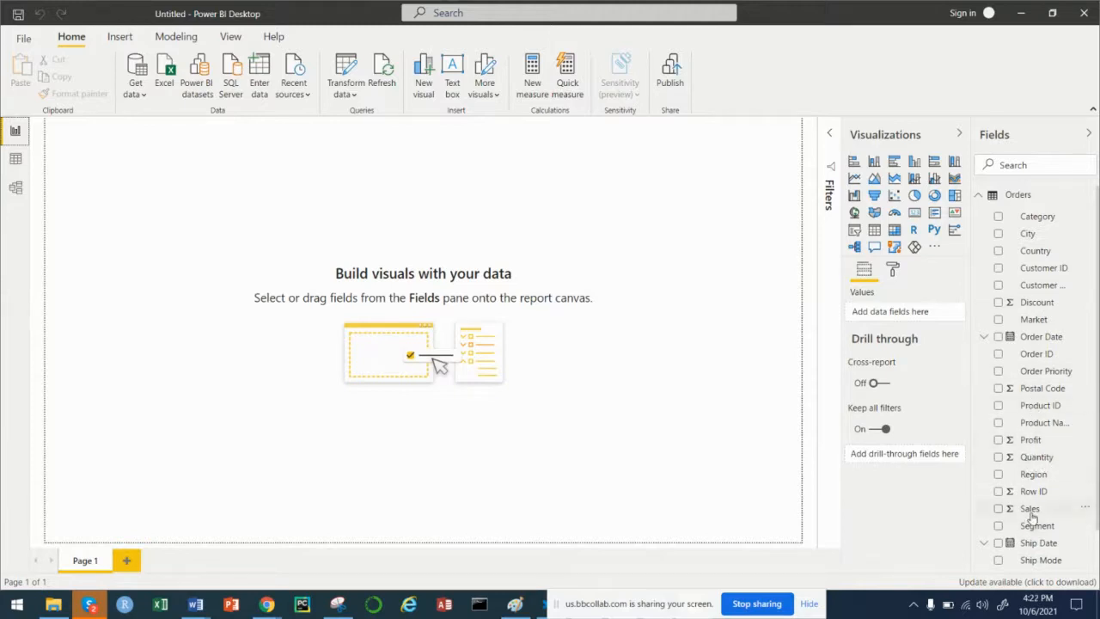
{"action": "scroll", "coordinate": [1034, 526], "scroll_direction": "down", "scroll_amount": 1}
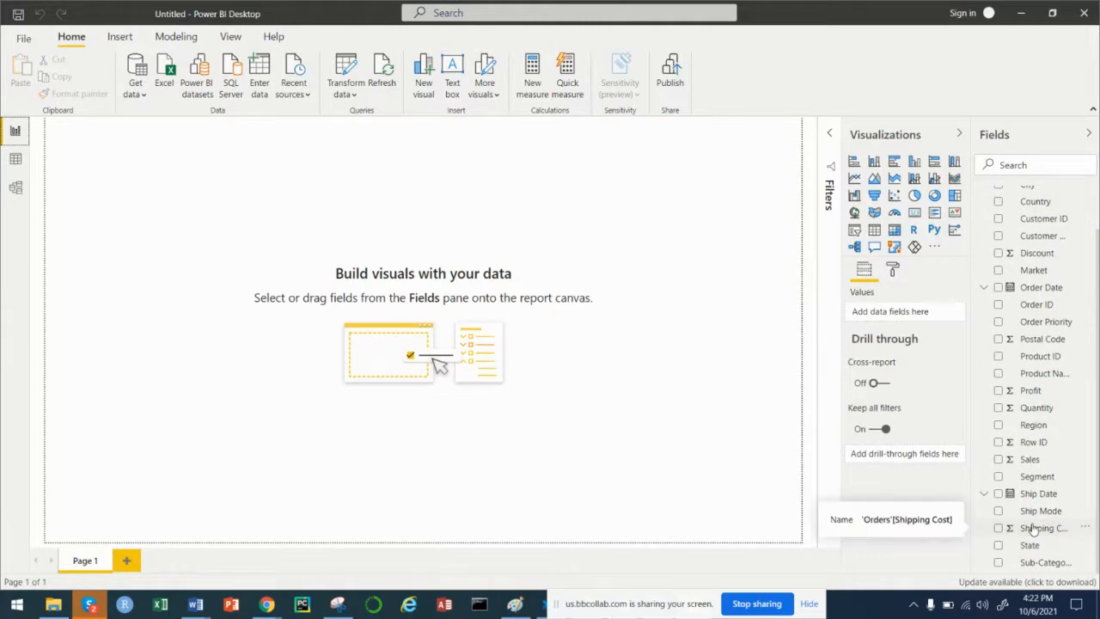
{"action": "scroll", "coordinate": [1033, 527], "scroll_direction": "up", "scroll_amount": 1}
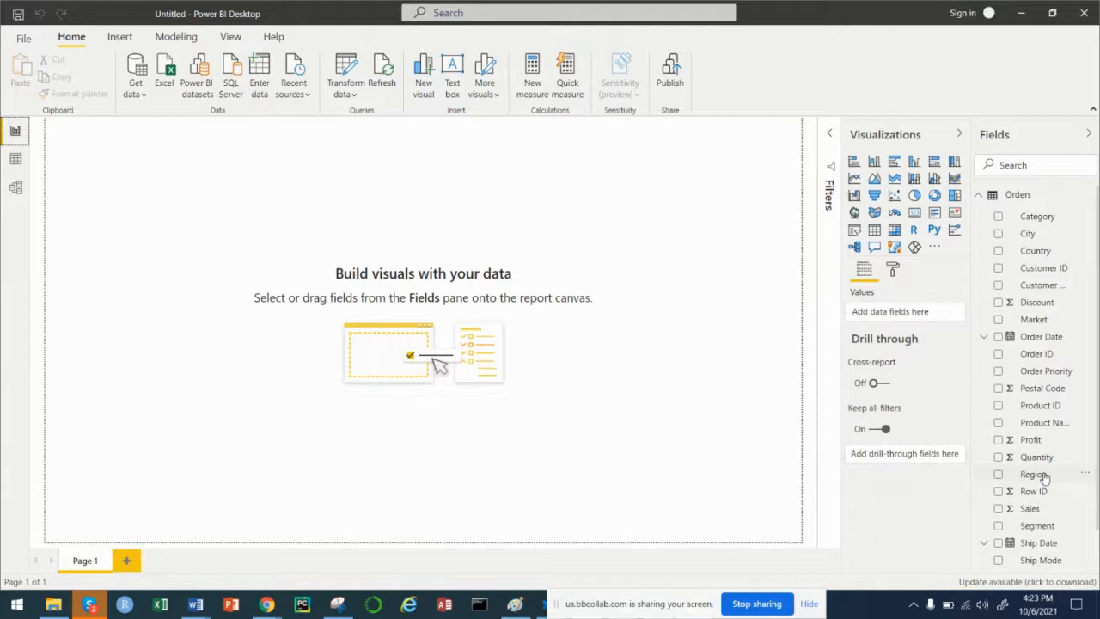
{"action": "scroll", "coordinate": [1041, 481], "scroll_direction": "down", "scroll_amount": 2}
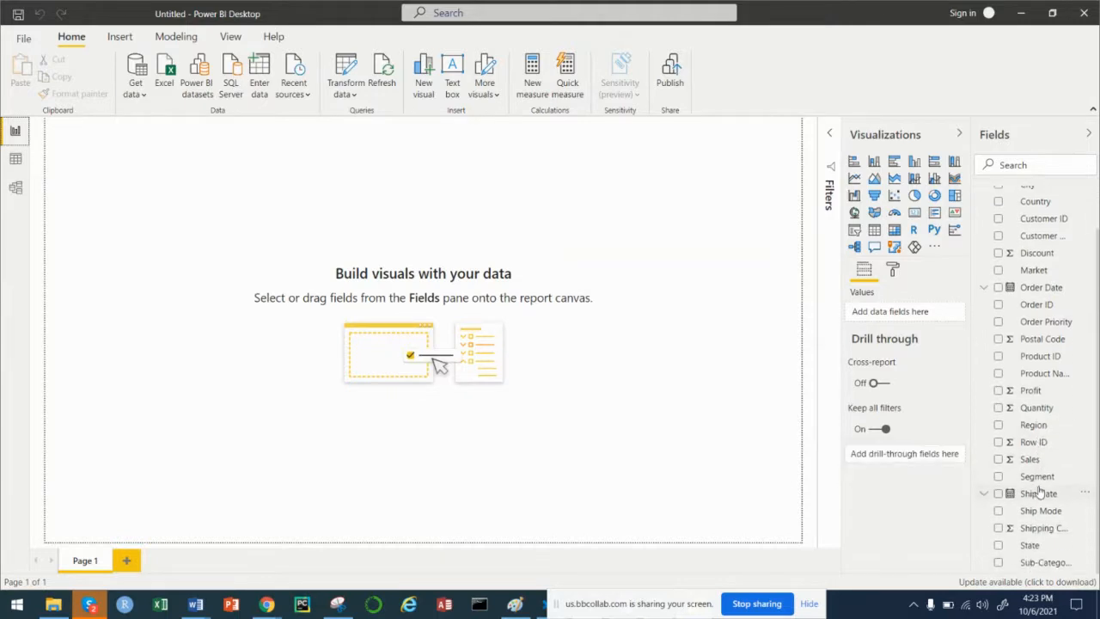
{"action": "scroll", "coordinate": [1039, 492], "scroll_direction": "up", "scroll_amount": 2}
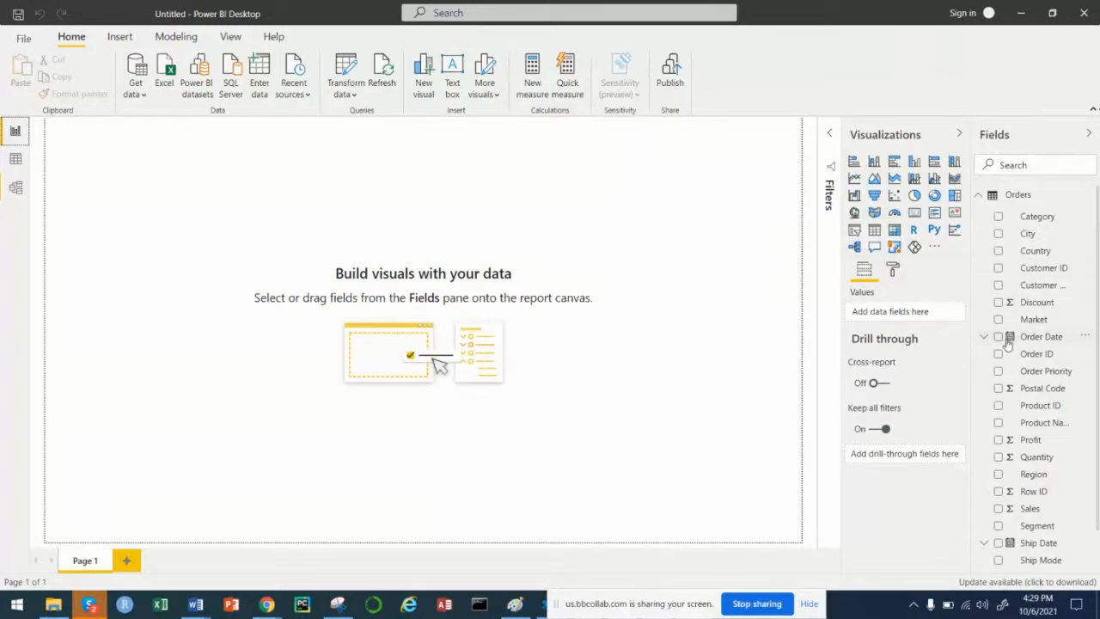
Create a column chart of Quantity by Category on Page 1 and enlarge it
{"action": "scroll", "coordinate": [1009, 344], "scroll_direction": "down", "scroll_amount": 1}
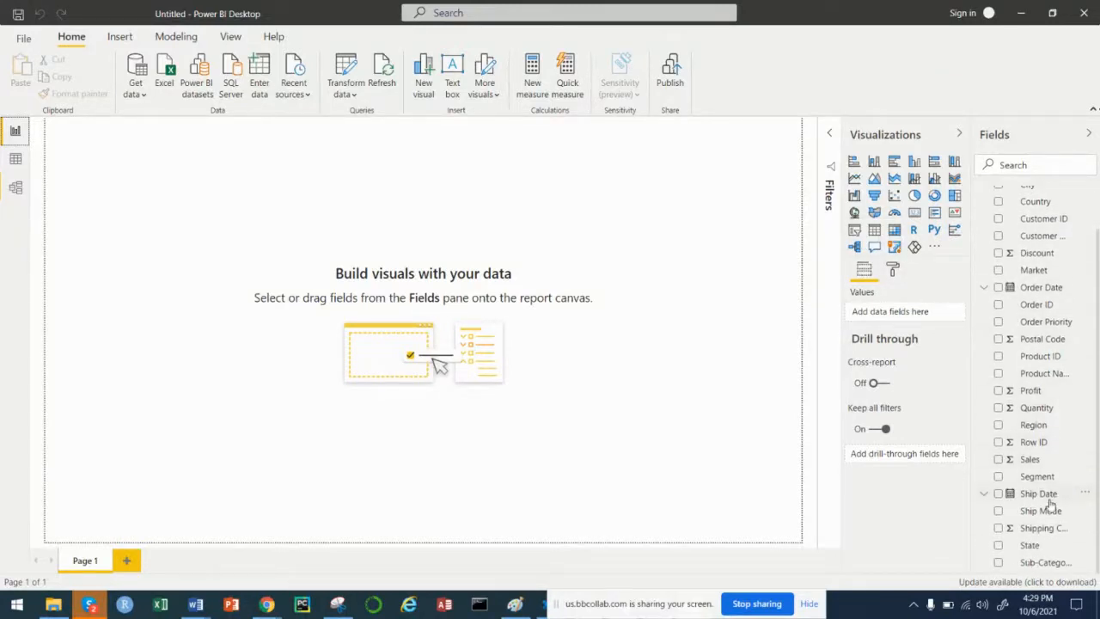
{"action": "left_click", "coordinate": [997, 408]}
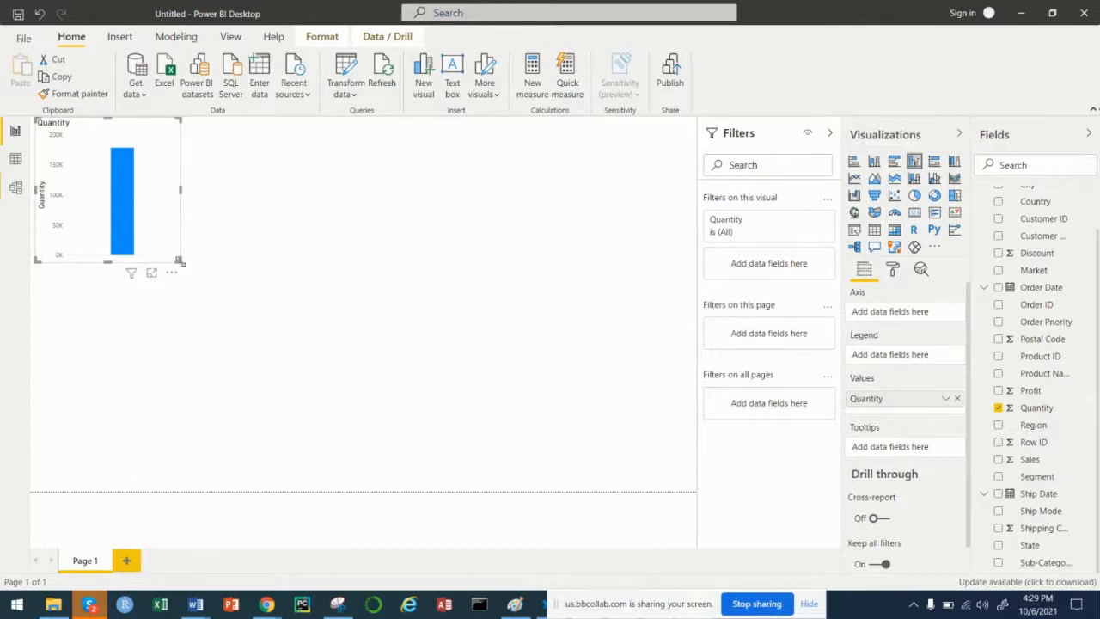
{"action": "left_click_drag", "start_coordinate": [179, 259], "coordinate": [306, 326]}
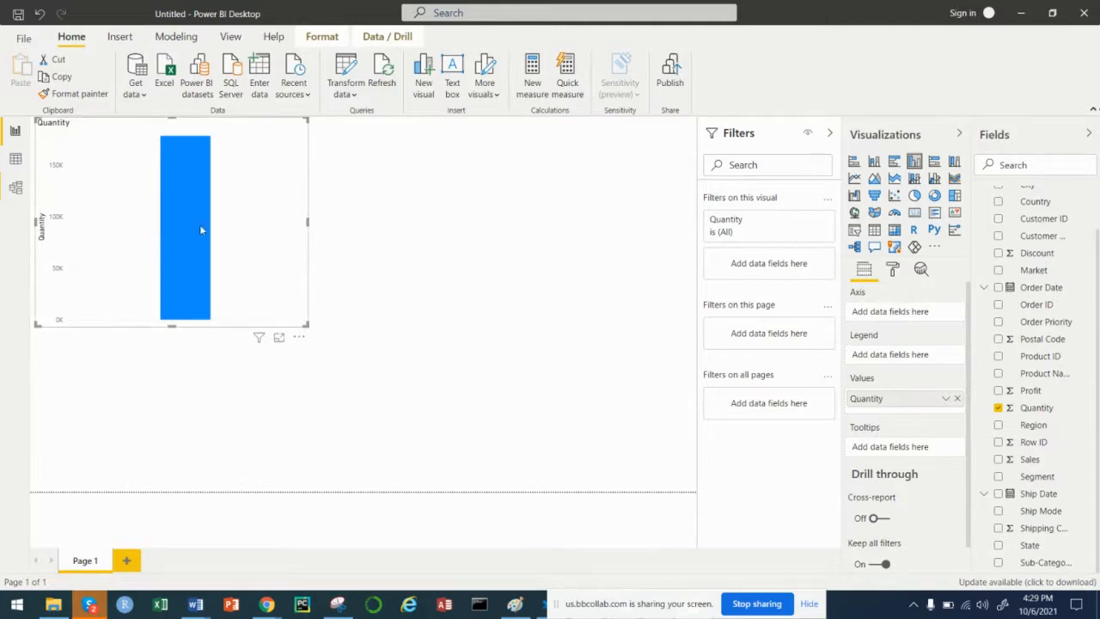
{"action": "mouse_move", "coordinate": [194, 213]}
{"action": "scroll", "coordinate": [1038, 286], "scroll_direction": "up", "scroll_amount": 1}
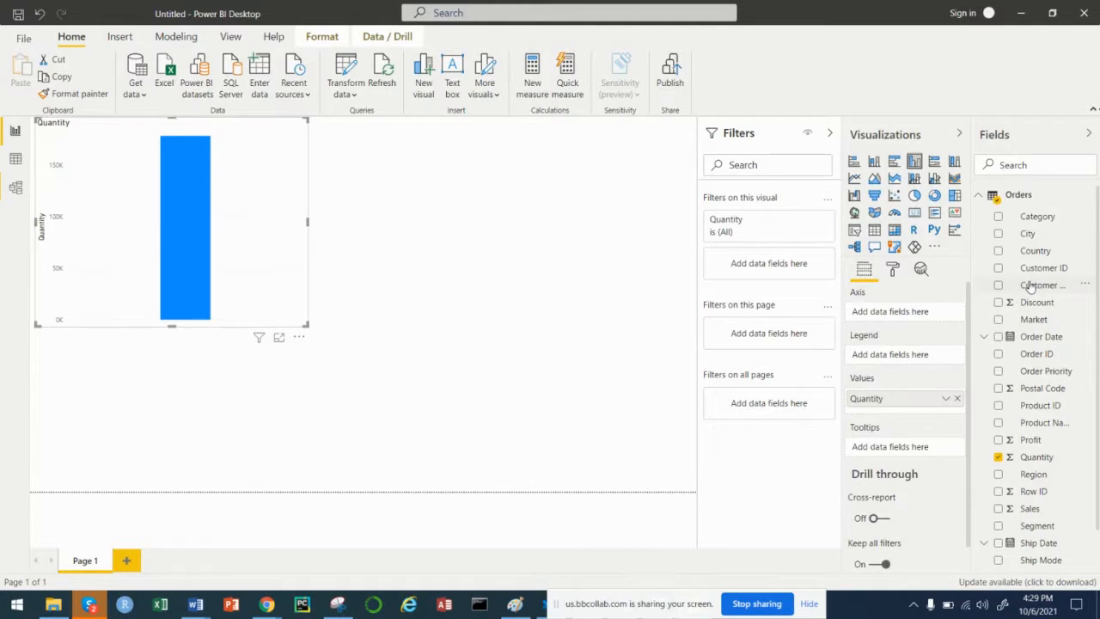
{"action": "left_click", "coordinate": [999, 219]}
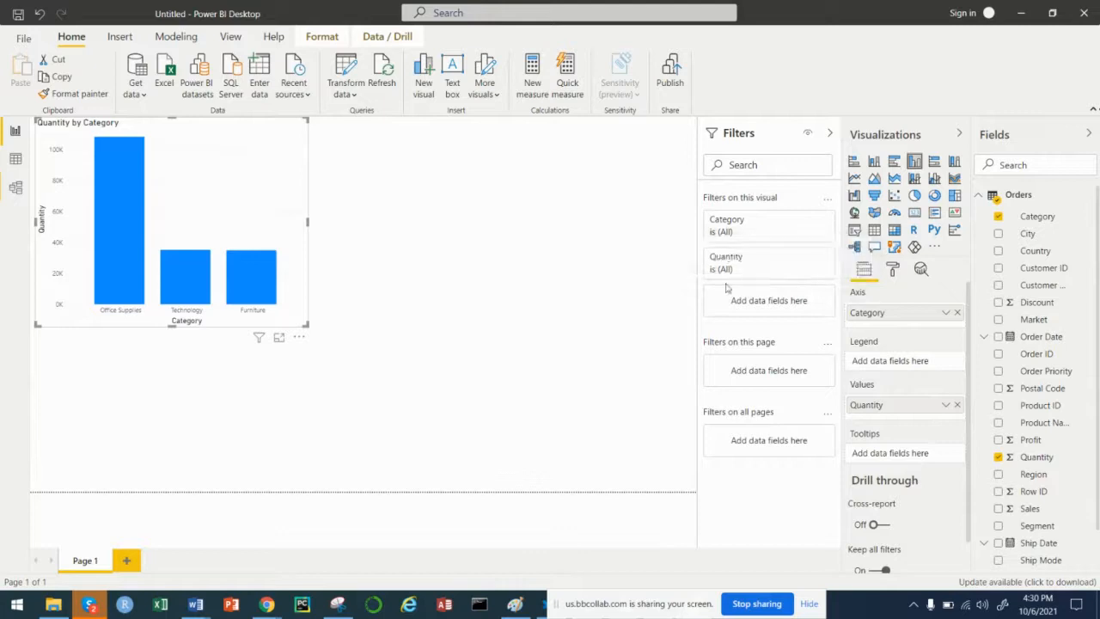
Enlarge the Quantity by Category chart to about 652 by 473 and move it to about X 32, Y 19 on the page
{"action": "left_click_drag", "start_coordinate": [164, 138], "coordinate": [426, 221]}
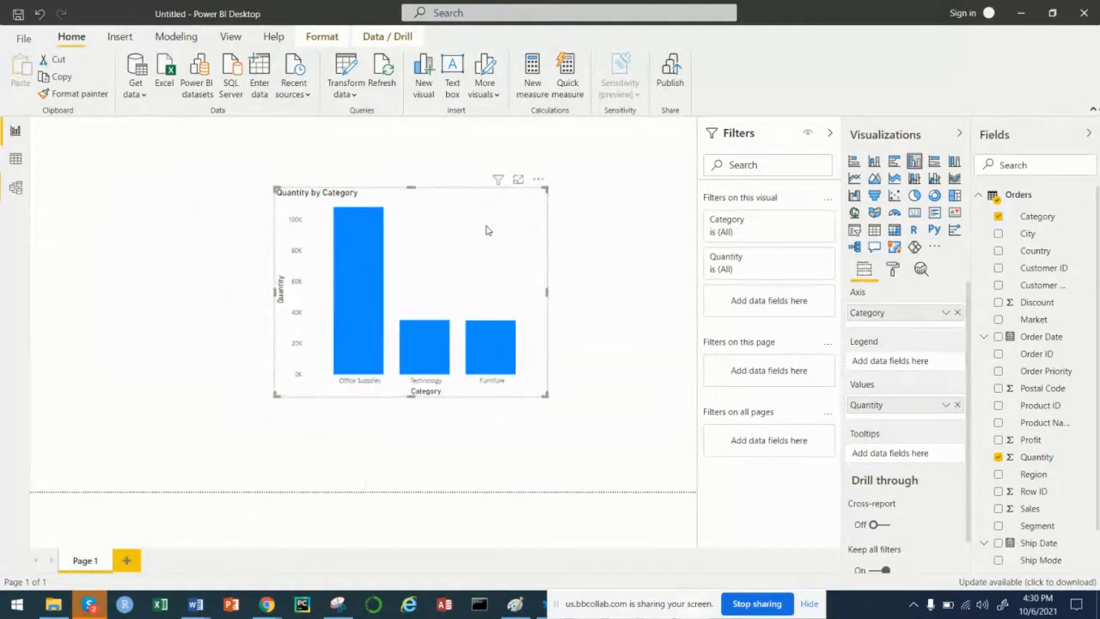
{"action": "left_click", "coordinate": [631, 250]}
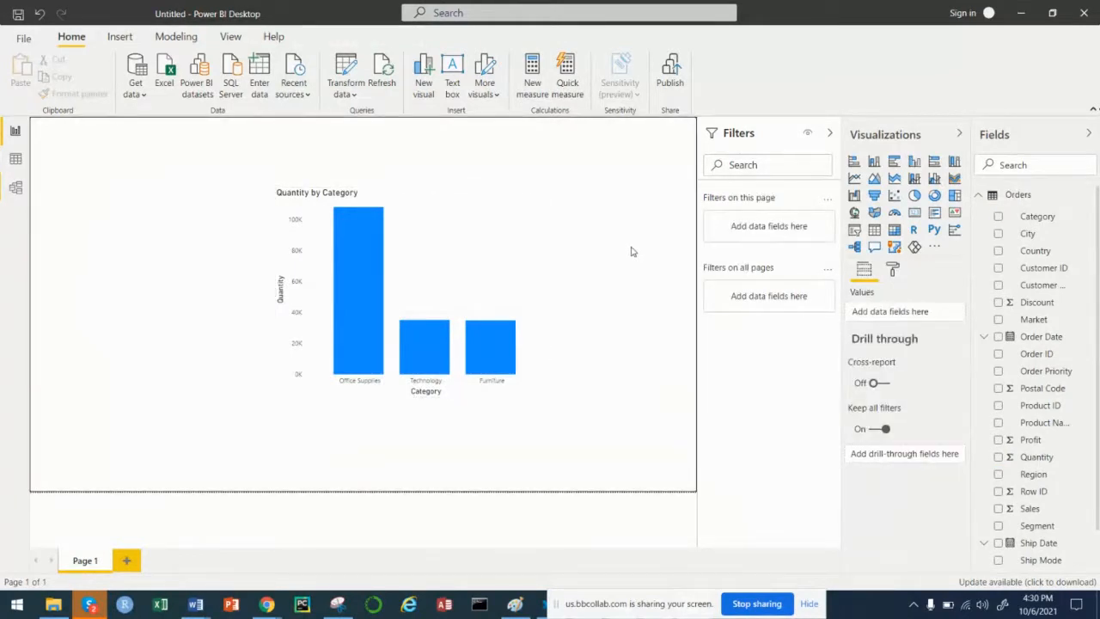
{"action": "left_click", "coordinate": [503, 218]}
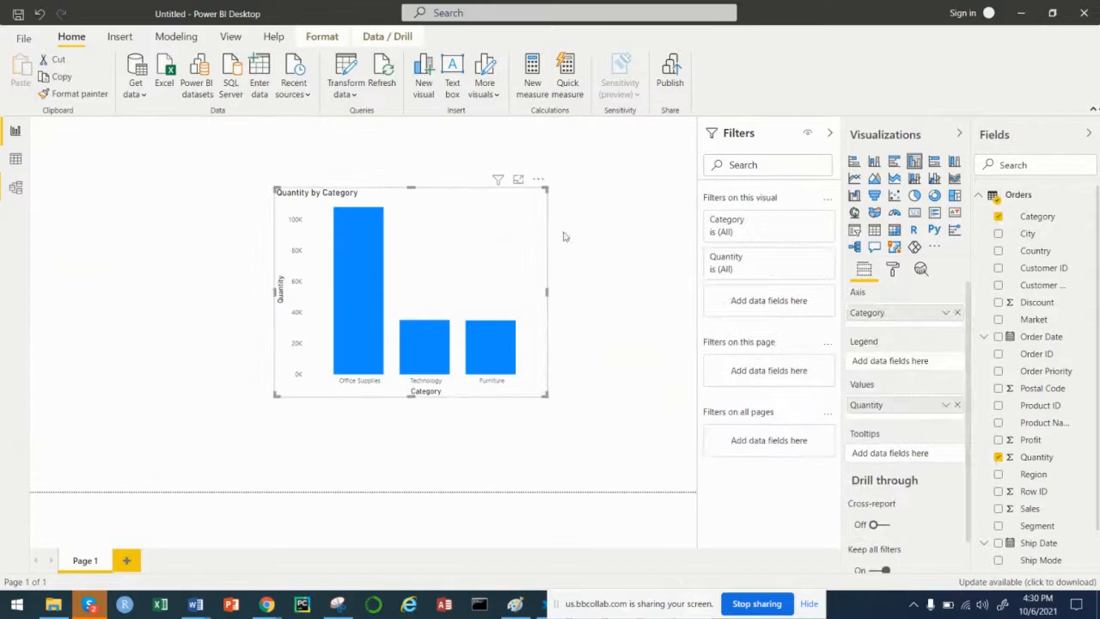
{"action": "left_click_drag", "start_coordinate": [483, 226], "coordinate": [380, 205]}
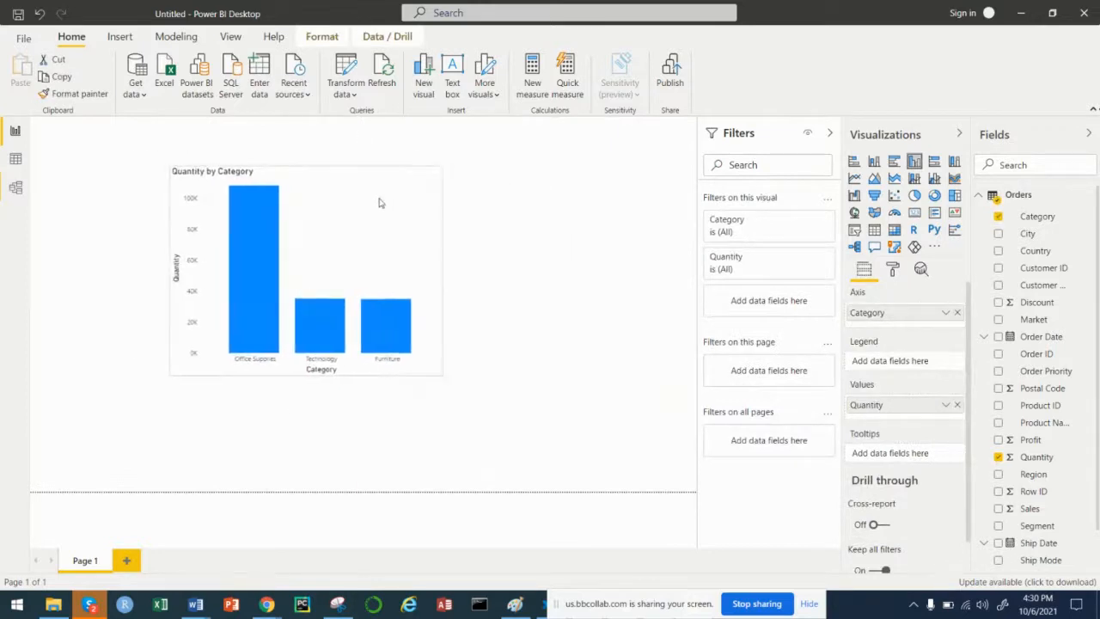
{"action": "left_click_drag", "start_coordinate": [441, 374], "coordinate": [507, 412]}
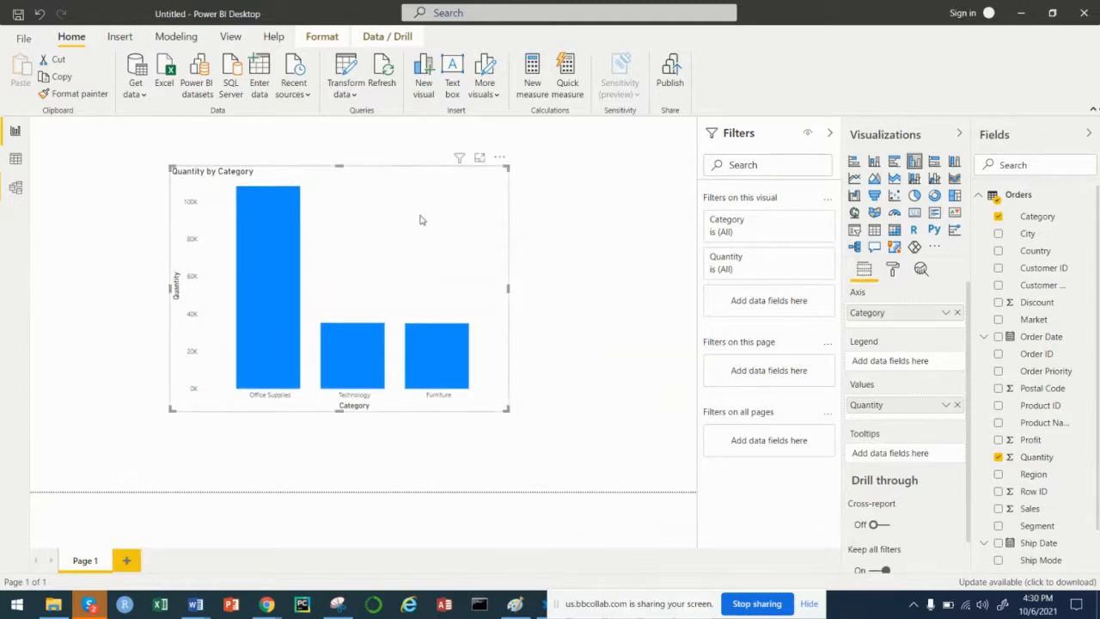
{"action": "left_click_drag", "start_coordinate": [421, 221], "coordinate": [297, 181]}
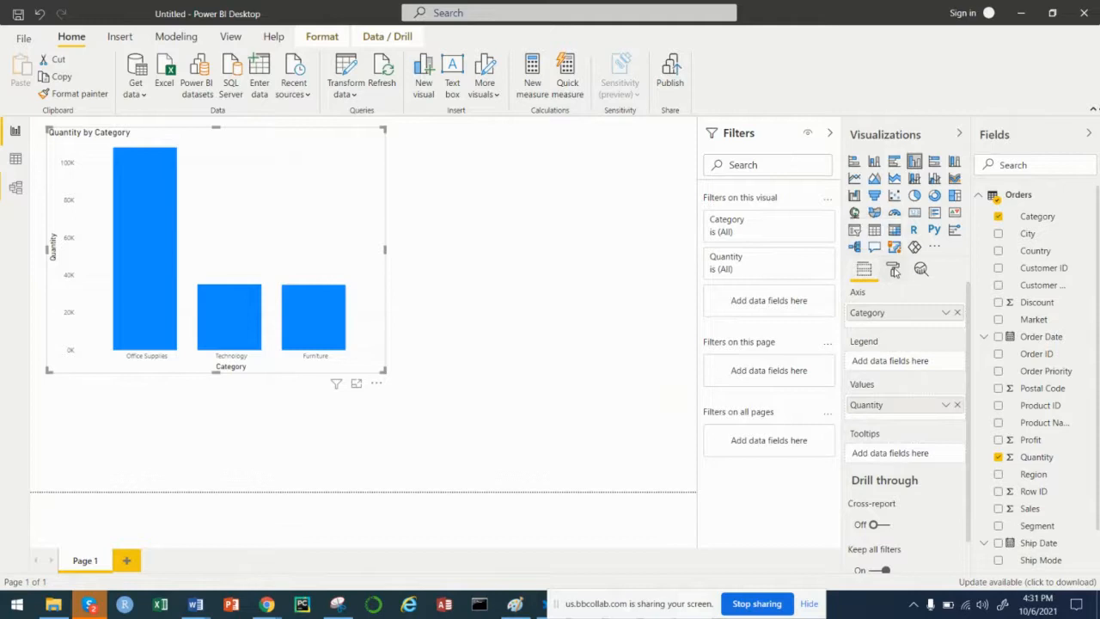
Set the X position of the Quantity by Category chart to 30 in its general formatting settings
{"action": "left_click", "coordinate": [893, 271]}
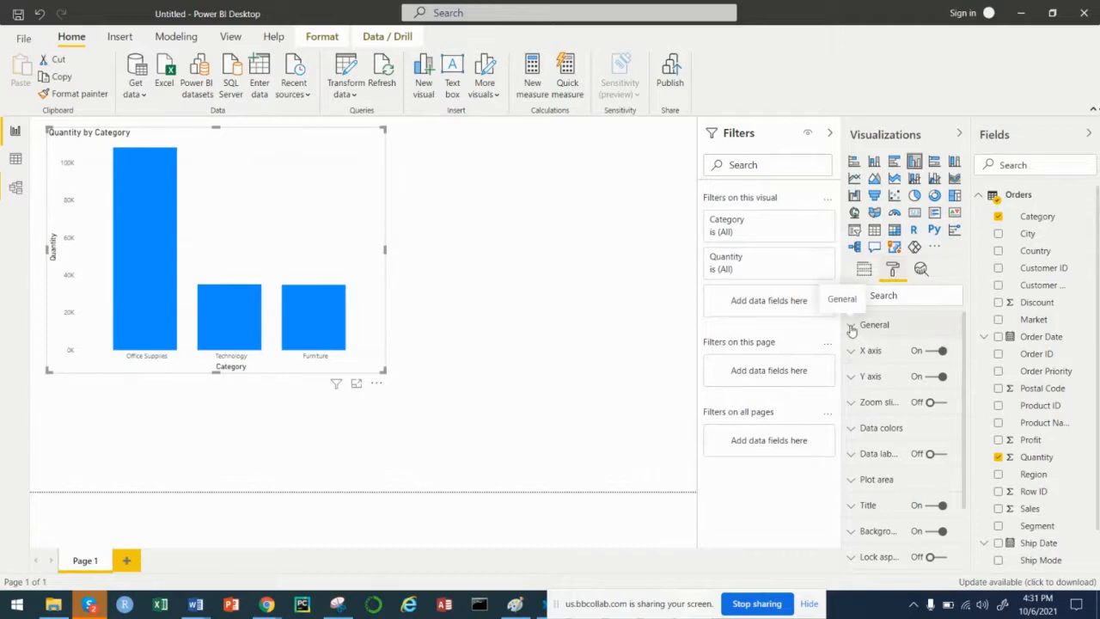
{"action": "left_click", "coordinate": [851, 326]}
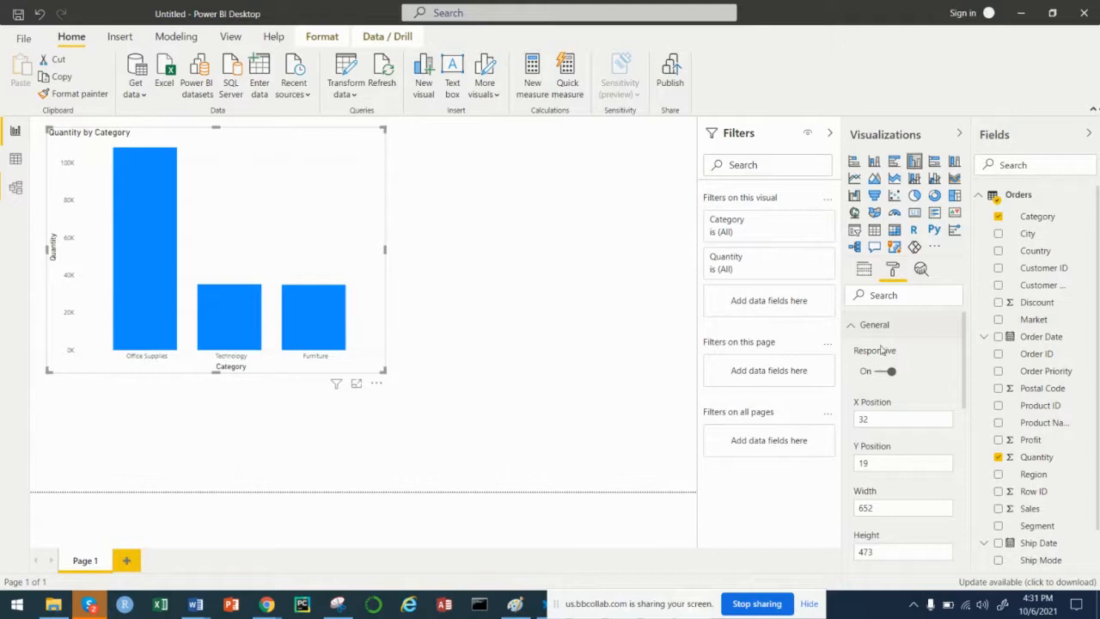
{"action": "scroll", "coordinate": [900, 376], "scroll_direction": "down", "scroll_amount": 4}
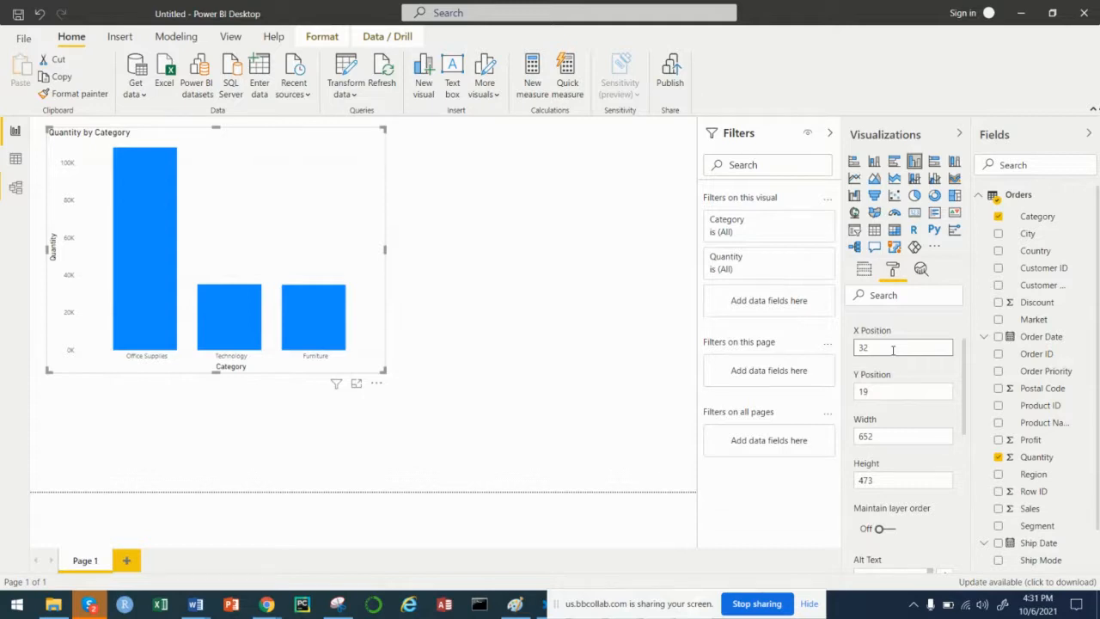
{"action": "left_click_drag", "start_coordinate": [893, 348], "coordinate": [850, 349]}
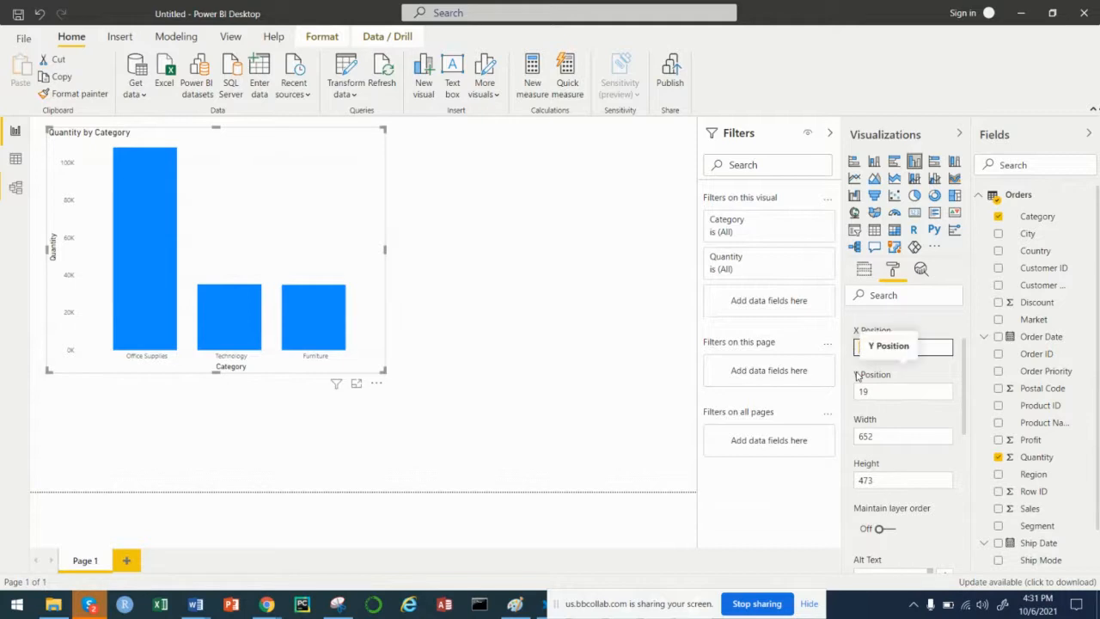
{"action": "key", "text": "Down"}
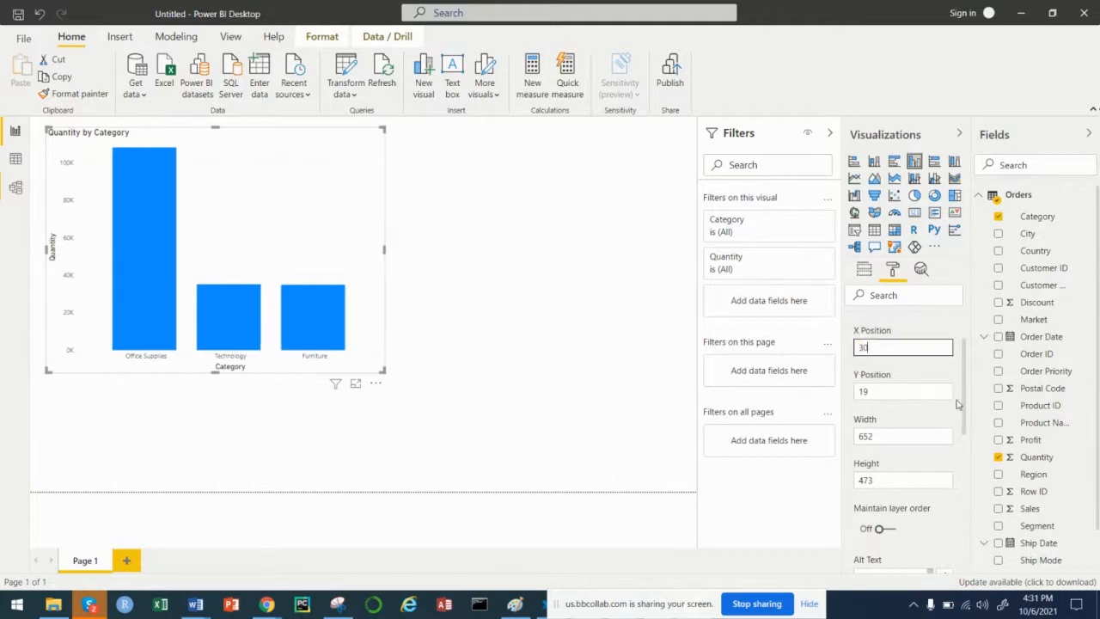
Try an X position of 100 for the chart and return it to 30
{"action": "left_click_drag", "start_coordinate": [883, 347], "coordinate": [830, 348]}
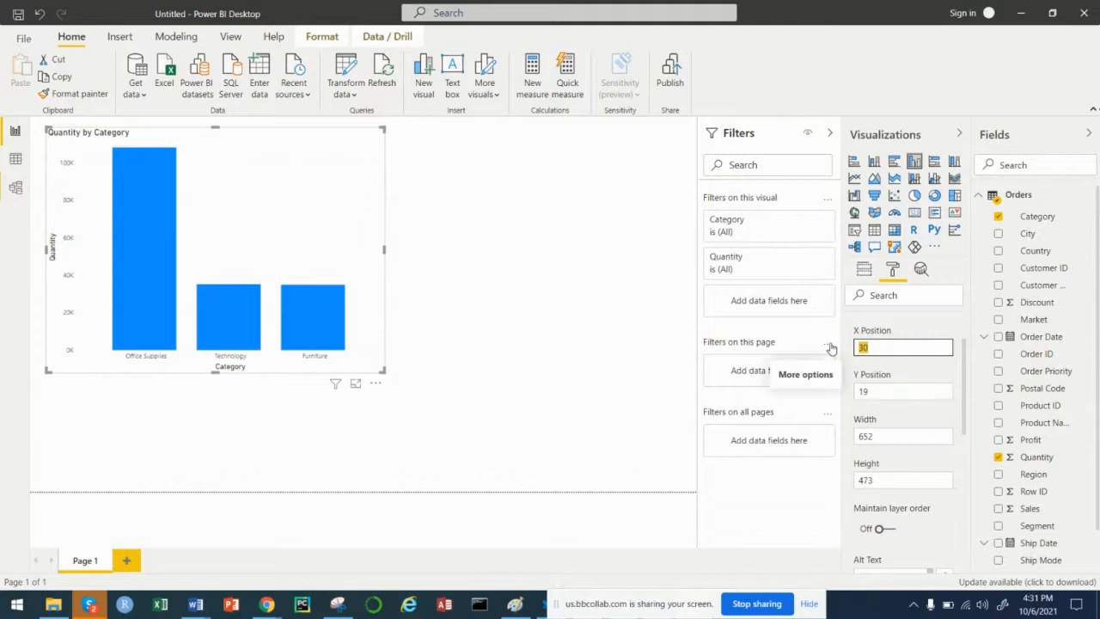
{"action": "type", "text": "100"}
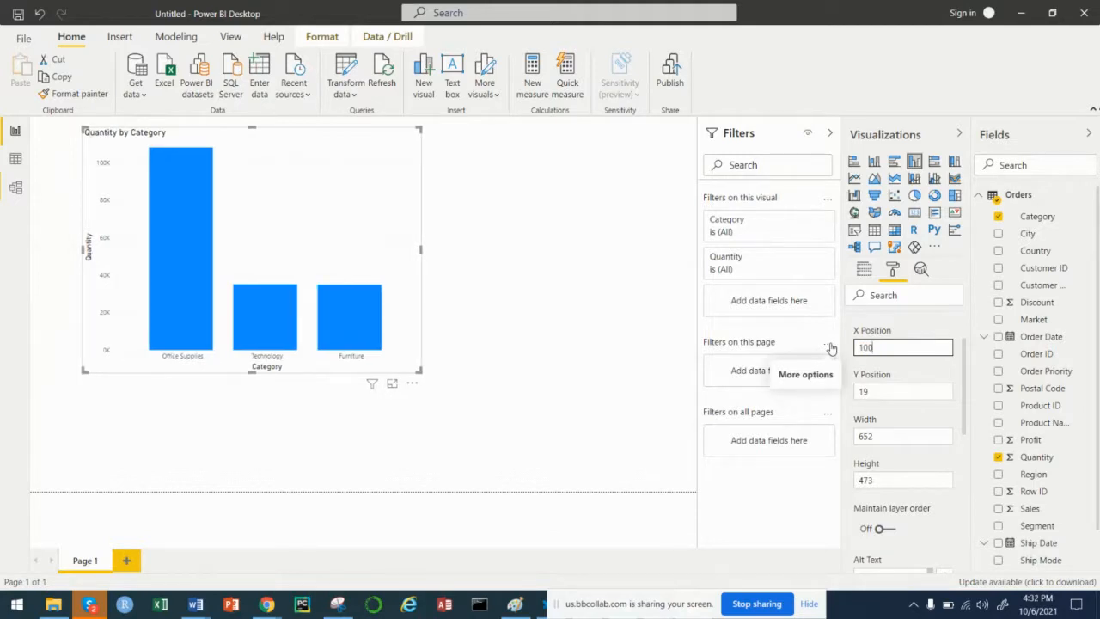
{"action": "left_click_drag", "start_coordinate": [879, 347], "coordinate": [791, 334]}
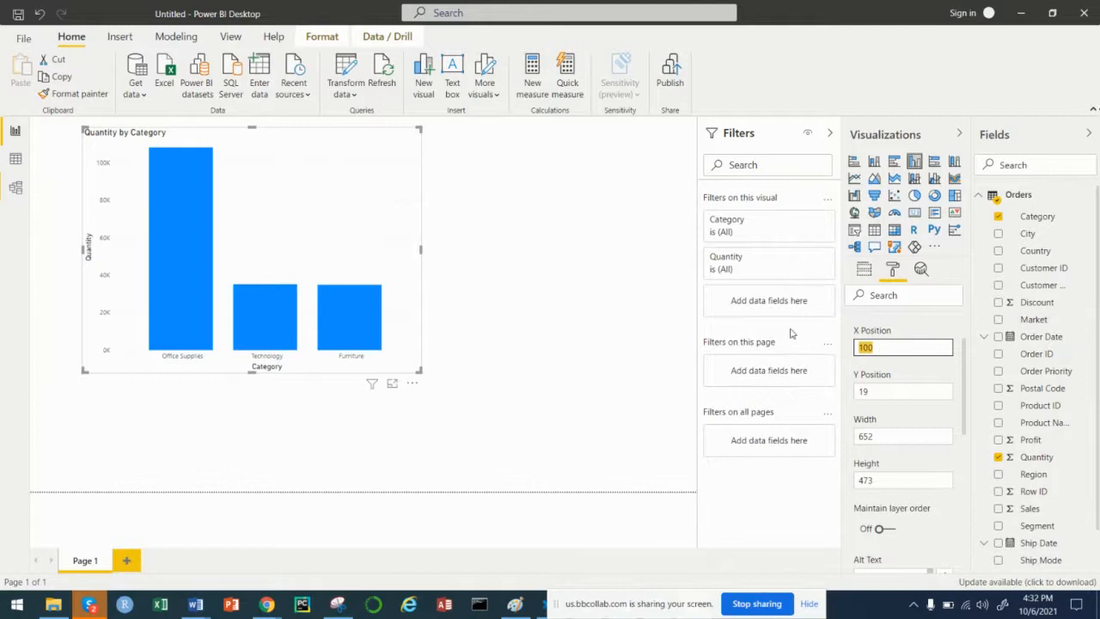
{"action": "type", "text": "30"}
Set the chart's Y position to 30 and collapse the filters area to give the report page more room
{"action": "left_click_drag", "start_coordinate": [873, 391], "coordinate": [825, 386]}
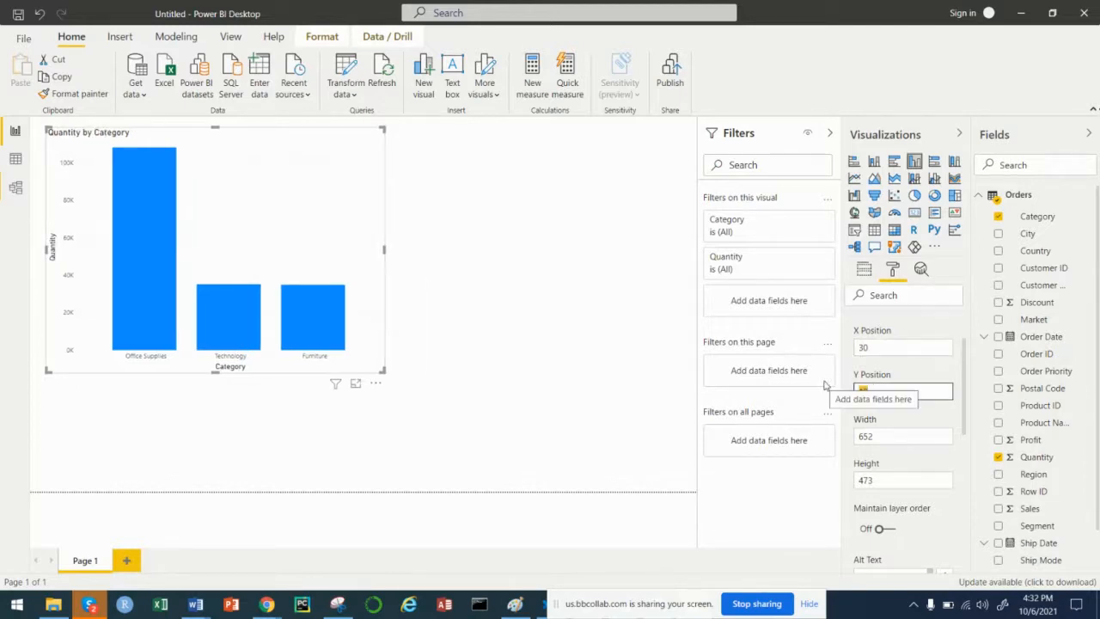
{"action": "type", "text": "30"}
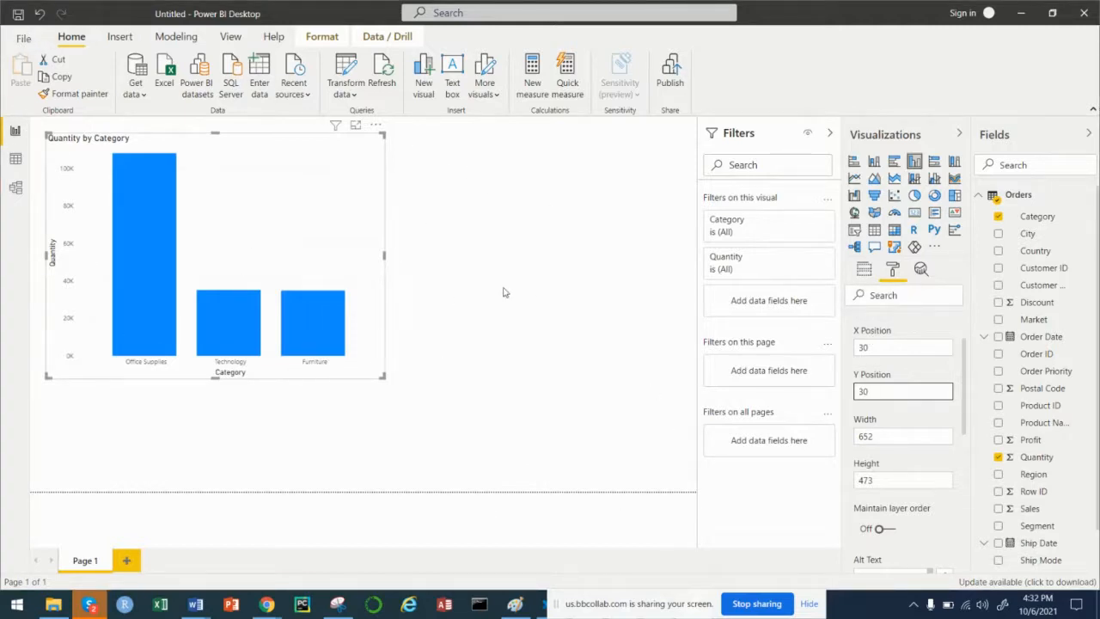
{"action": "left_click", "coordinate": [829, 139]}
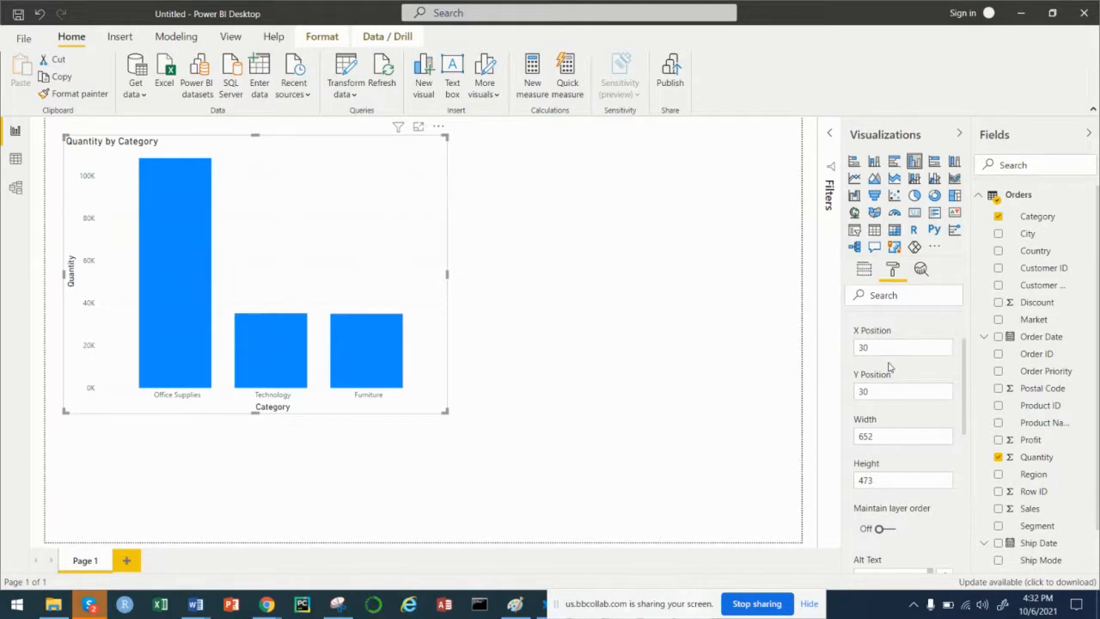
Set the chart's width to 600 and its height to 500, and close its general settings
{"action": "double_click", "coordinate": [891, 436]}
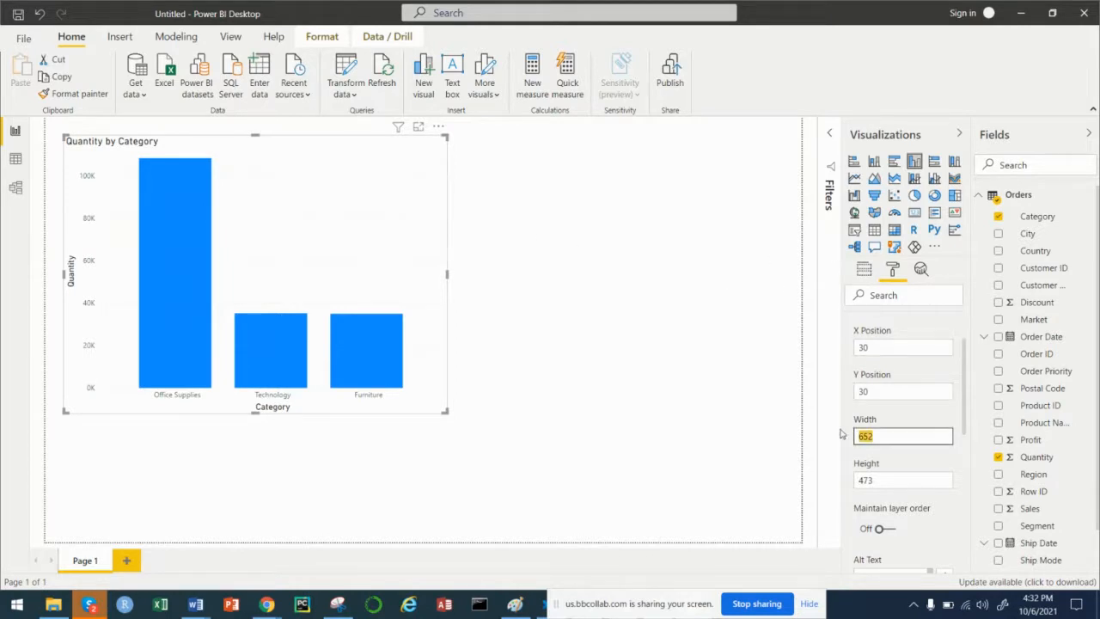
{"action": "type", "text": "600"}
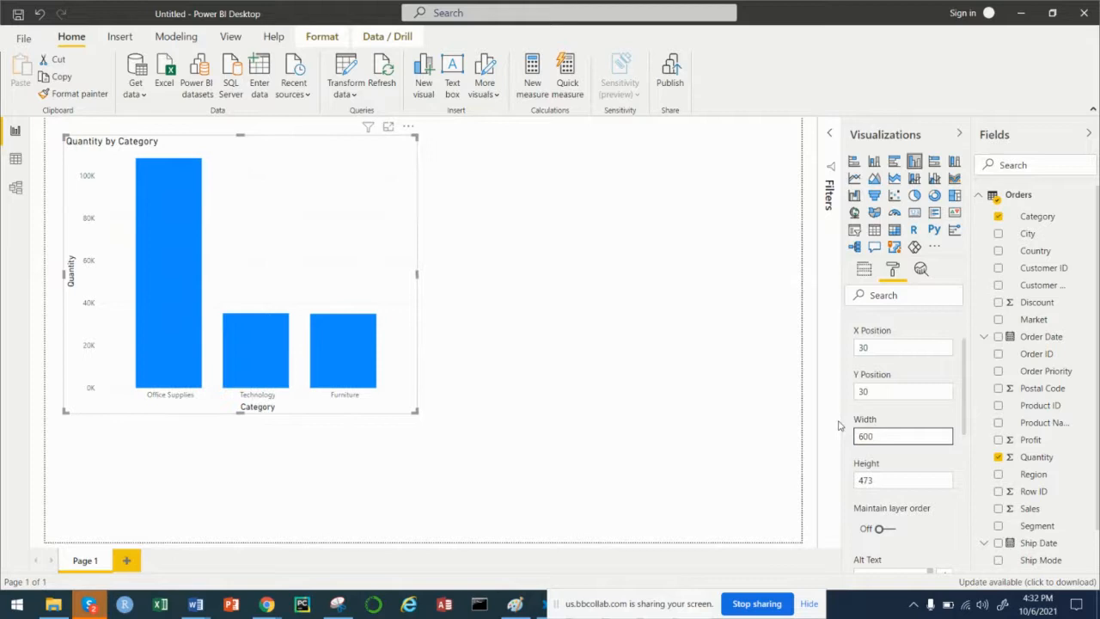
{"action": "left_click", "coordinate": [879, 478]}
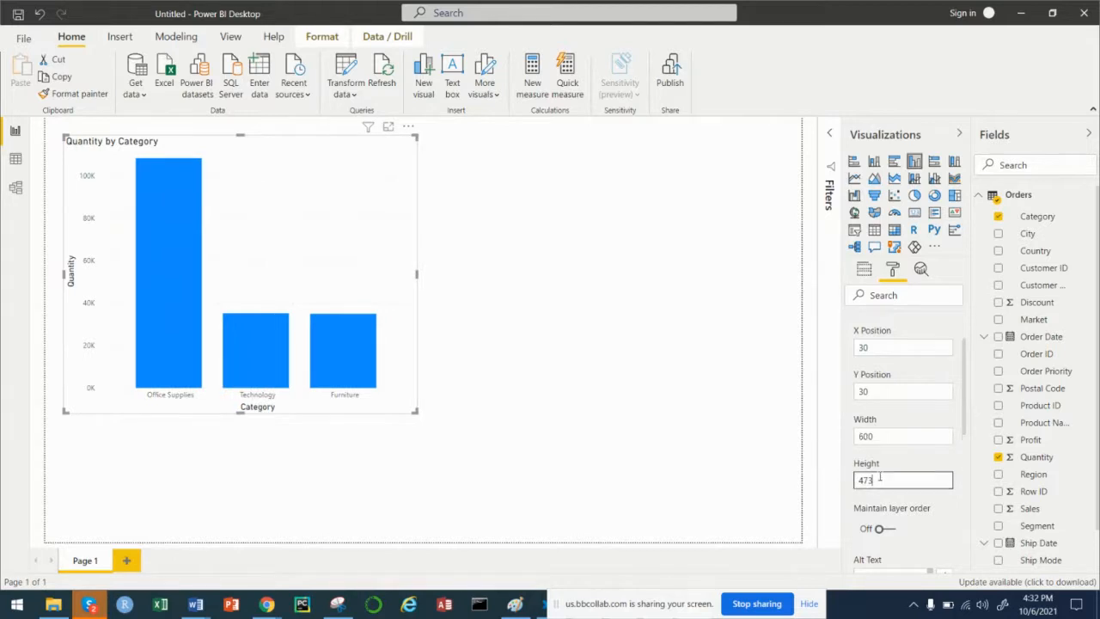
{"action": "key", "text": "BackSpace"}
{"action": "key", "text": "BackSpace"}
{"action": "key", "text": "BackSpace"}
{"action": "type", "text": "500"}
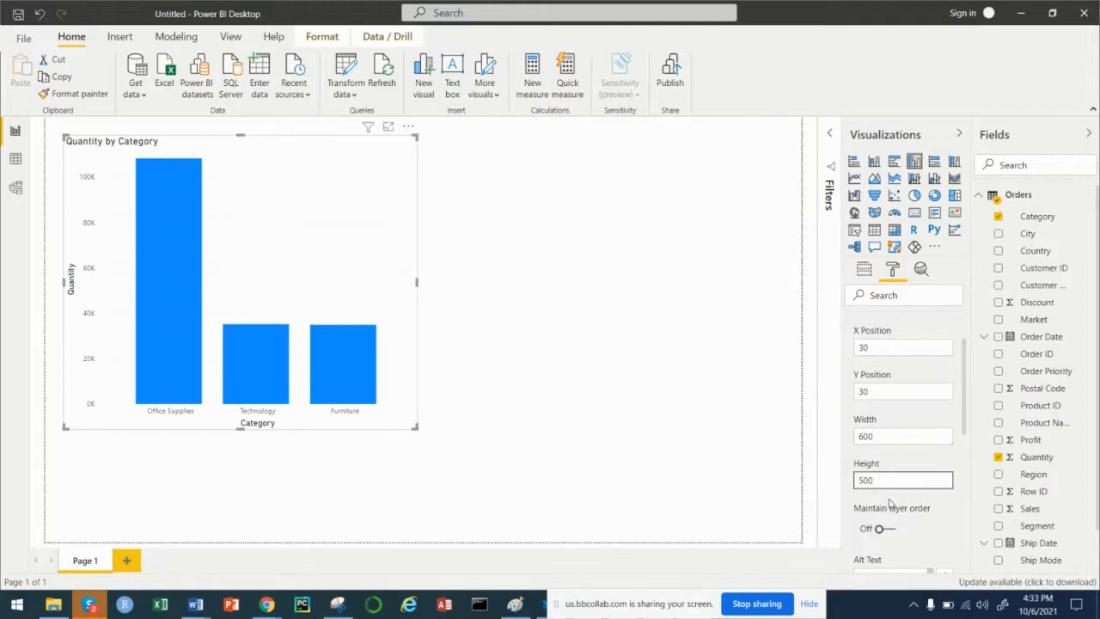
{"action": "scroll", "coordinate": [890, 498], "scroll_direction": "down", "scroll_amount": 1}
{"action": "scroll", "coordinate": [886, 484], "scroll_direction": "up", "scroll_amount": 2}
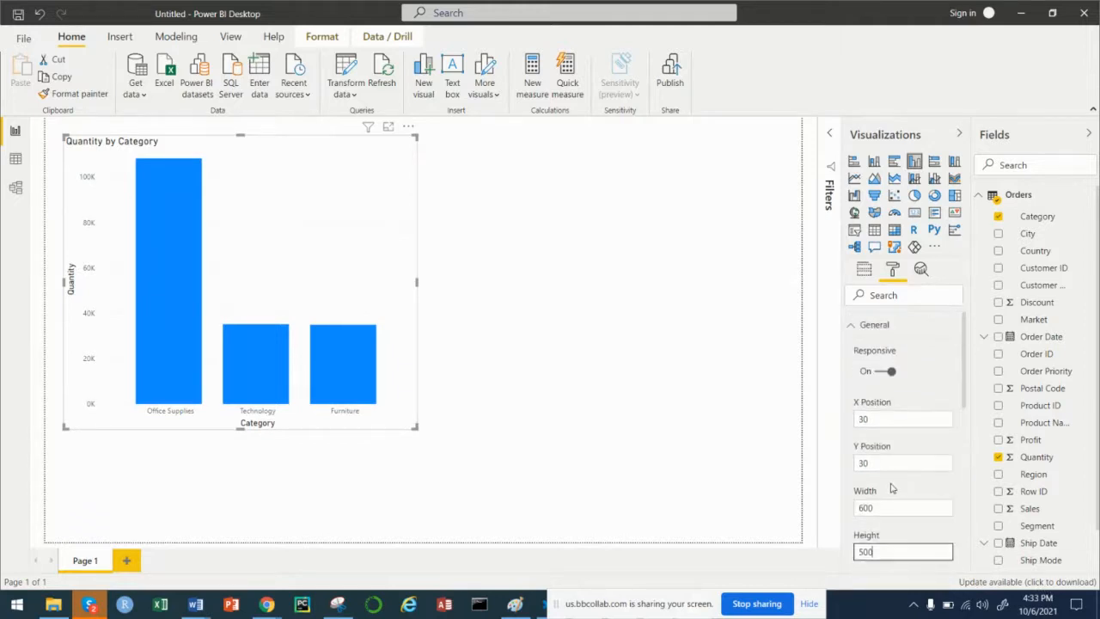
{"action": "left_click", "coordinate": [851, 326]}
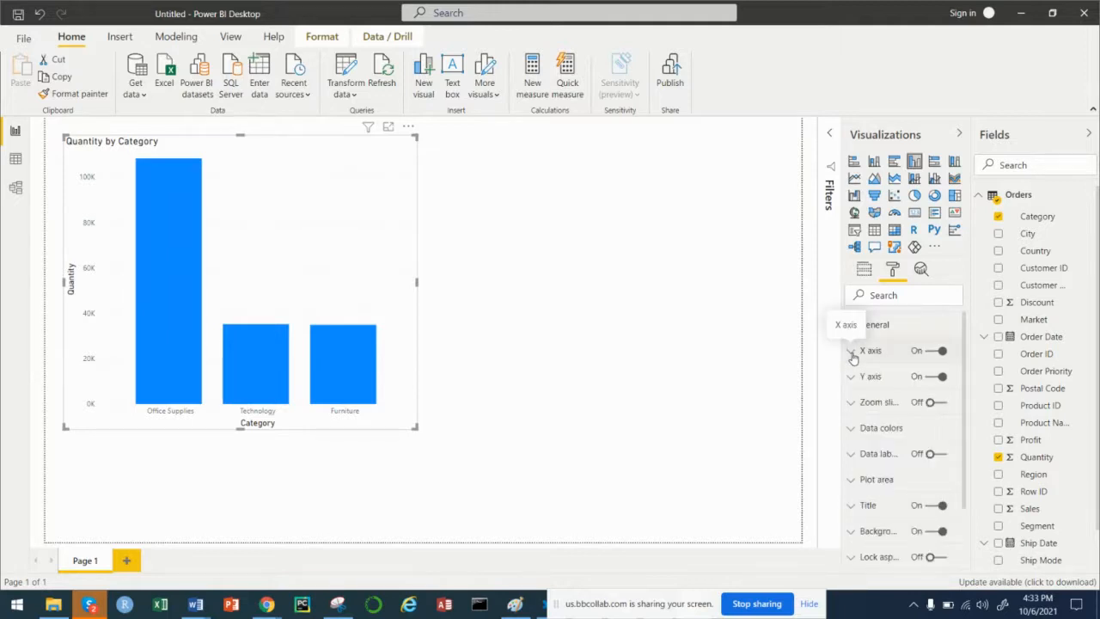
Try an orange color for the X-axis labels and undo that color change
{"action": "left_click", "coordinate": [851, 352]}
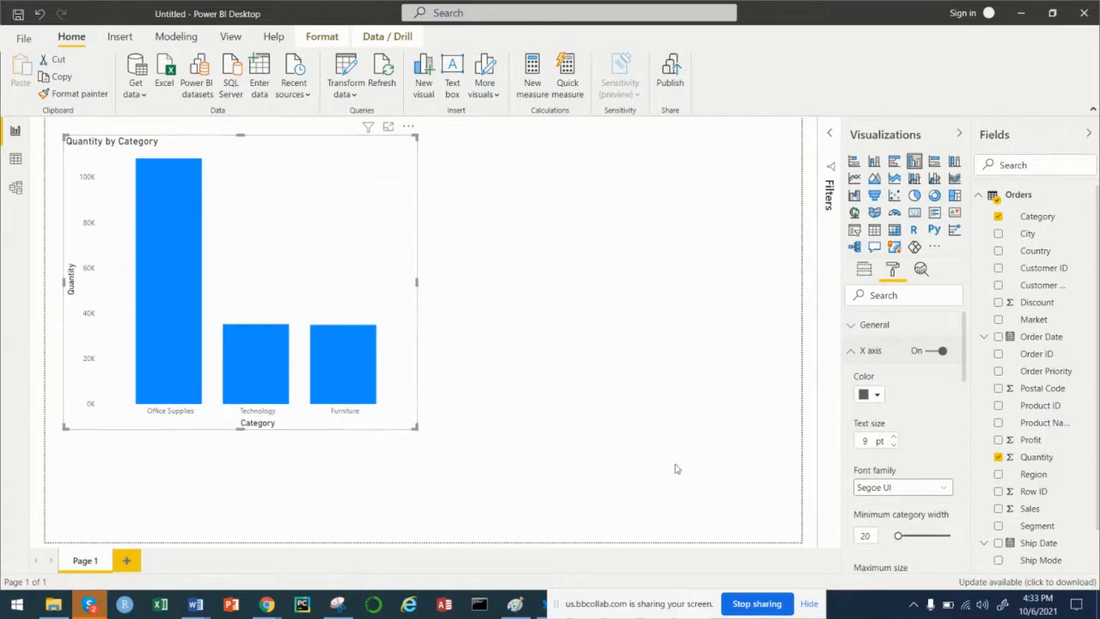
{"action": "left_click", "coordinate": [877, 395]}
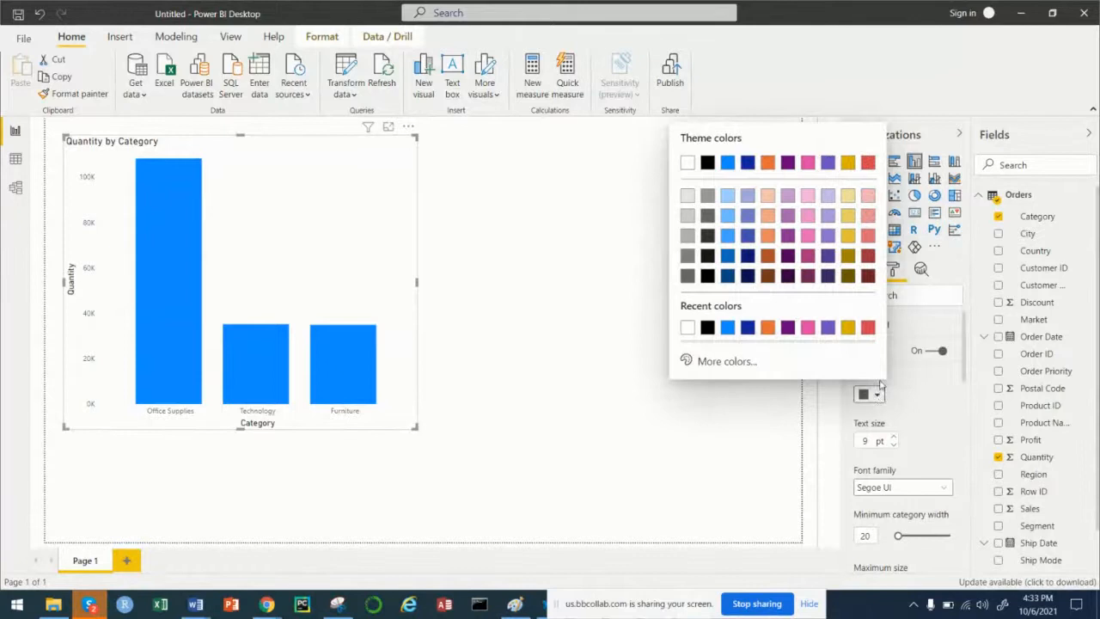
{"action": "left_click", "coordinate": [768, 238]}
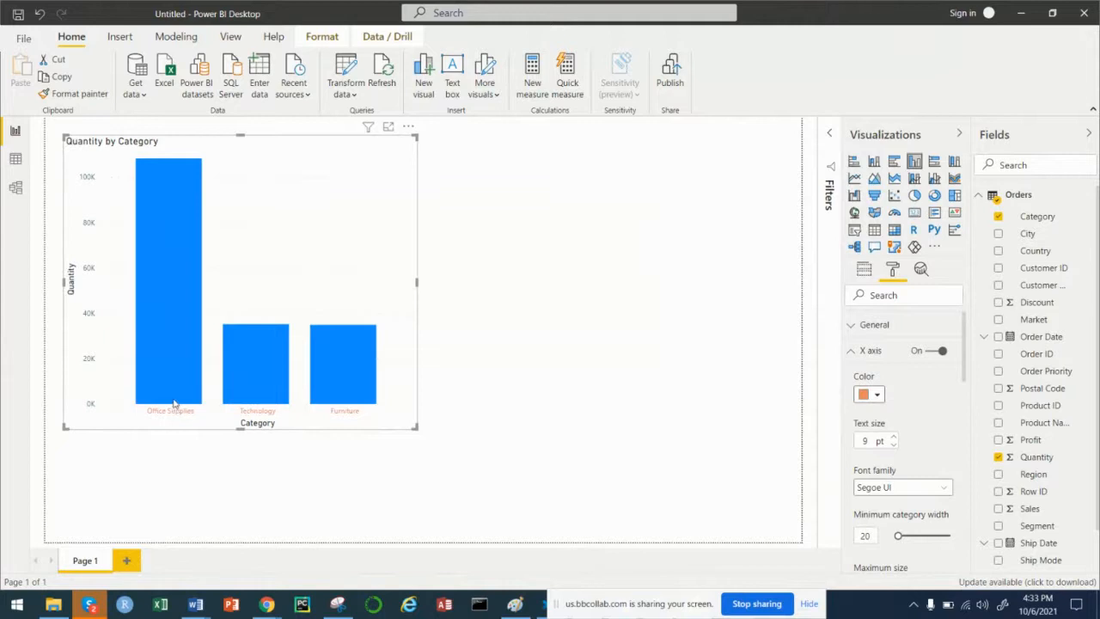
{"action": "mouse_move", "coordinate": [174, 402]}
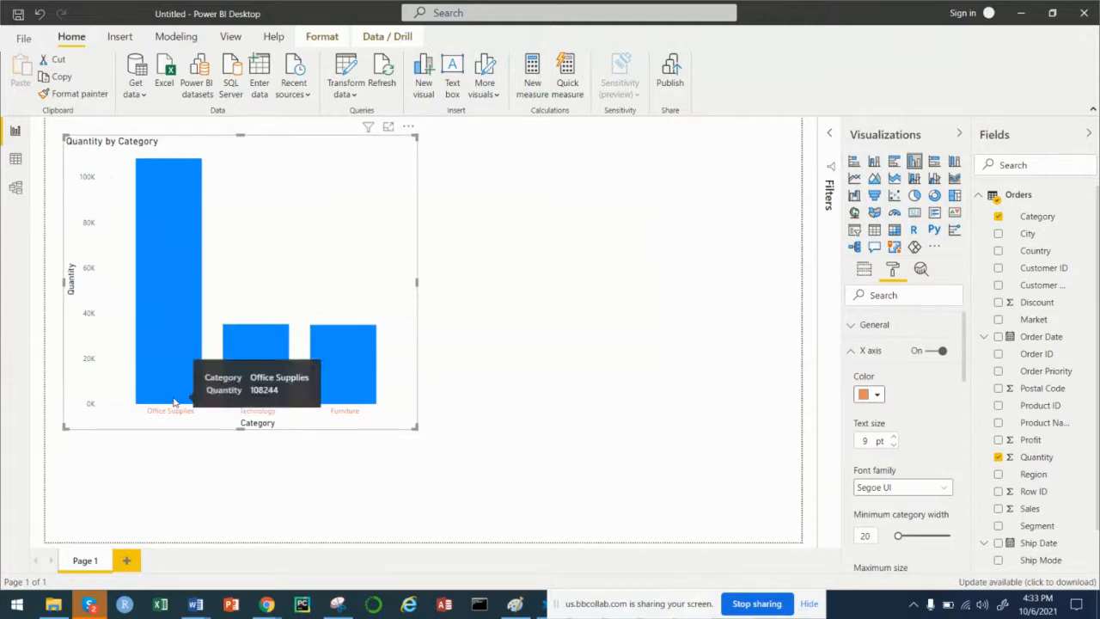
{"action": "left_click", "coordinate": [40, 16]}
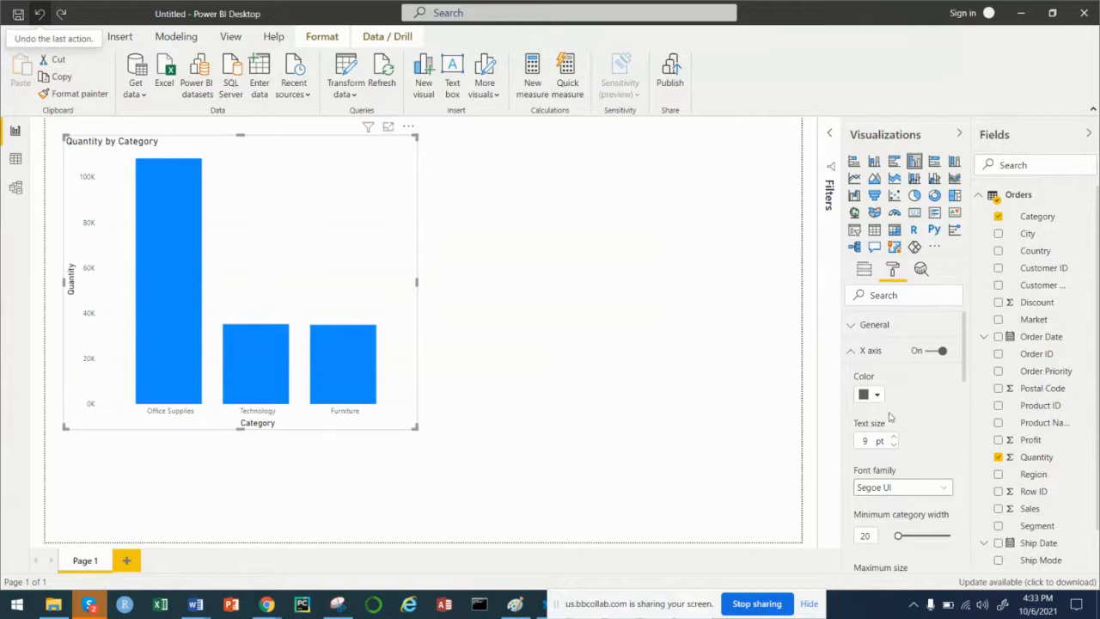
Set the X-axis text size to 11 pt and look through the remaining X-axis settings, including category width, padding and title
{"action": "left_click", "coordinate": [894, 438]}
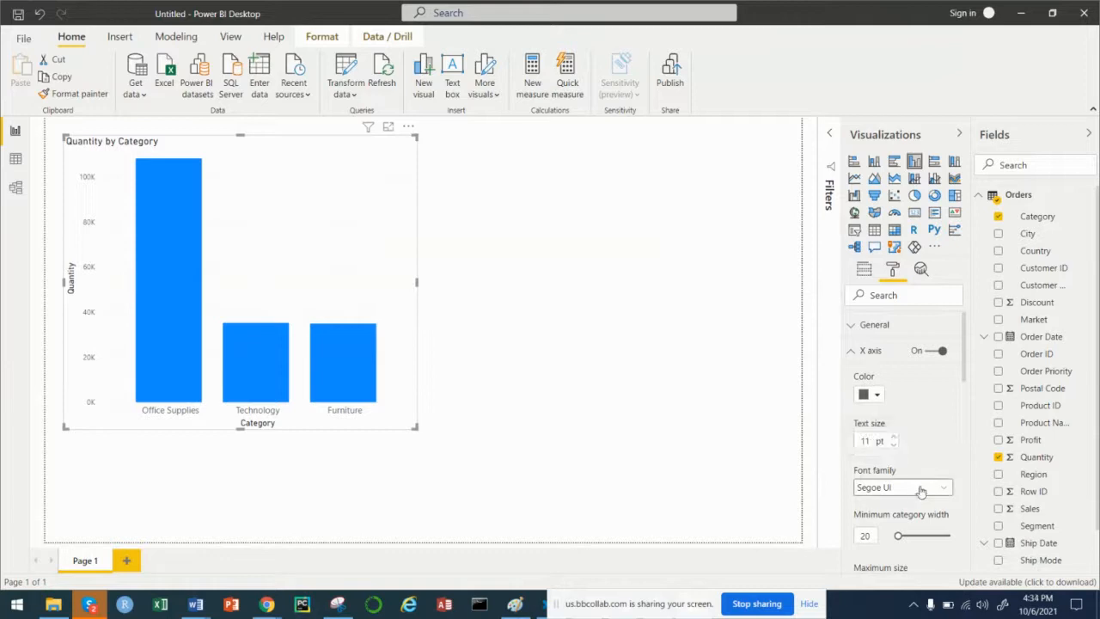
{"action": "scroll", "coordinate": [909, 472], "scroll_direction": "down", "scroll_amount": 4}
{"action": "scroll", "coordinate": [908, 462], "scroll_direction": "up", "scroll_amount": 2}
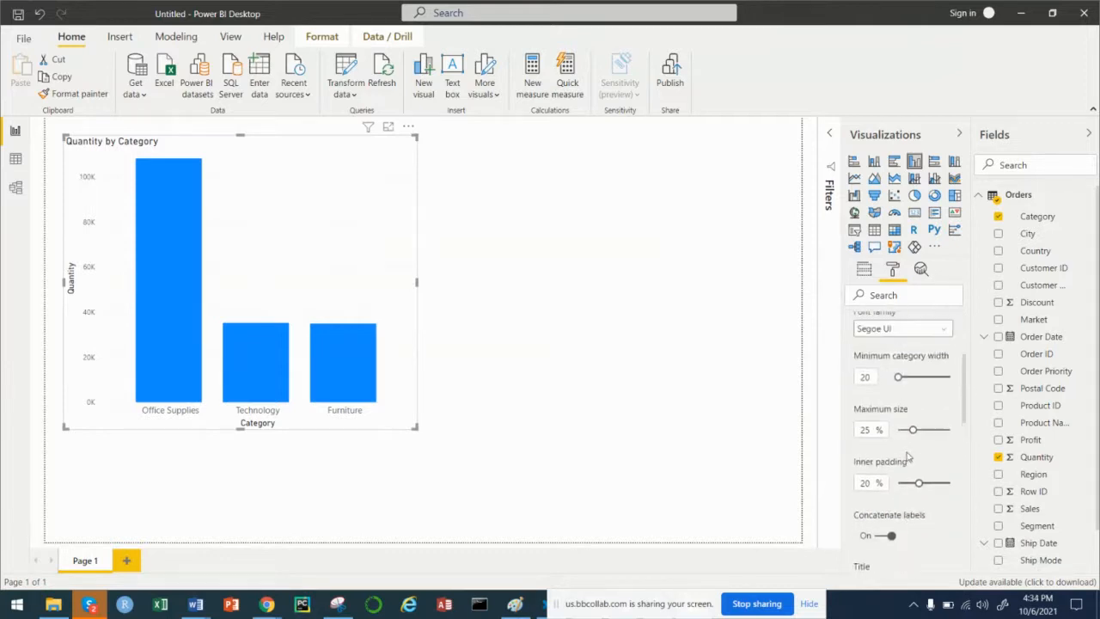
{"action": "scroll", "coordinate": [909, 464], "scroll_direction": "down", "scroll_amount": 2}
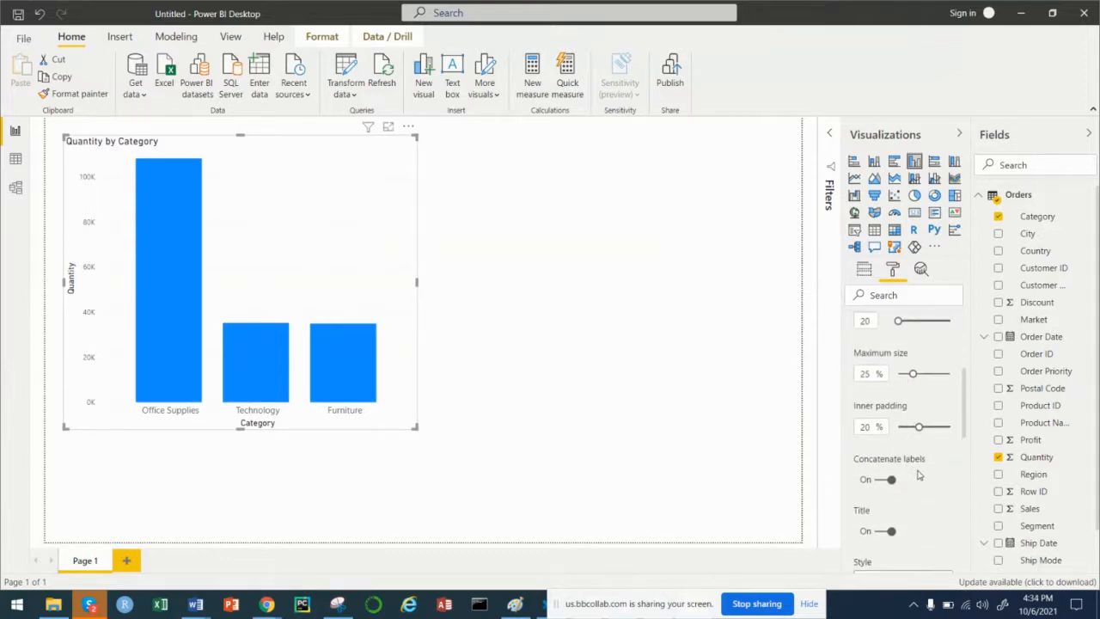
{"action": "scroll", "coordinate": [909, 463], "scroll_direction": "up", "scroll_amount": 2}
{"action": "scroll", "coordinate": [909, 443], "scroll_direction": "up", "scroll_amount": 1}
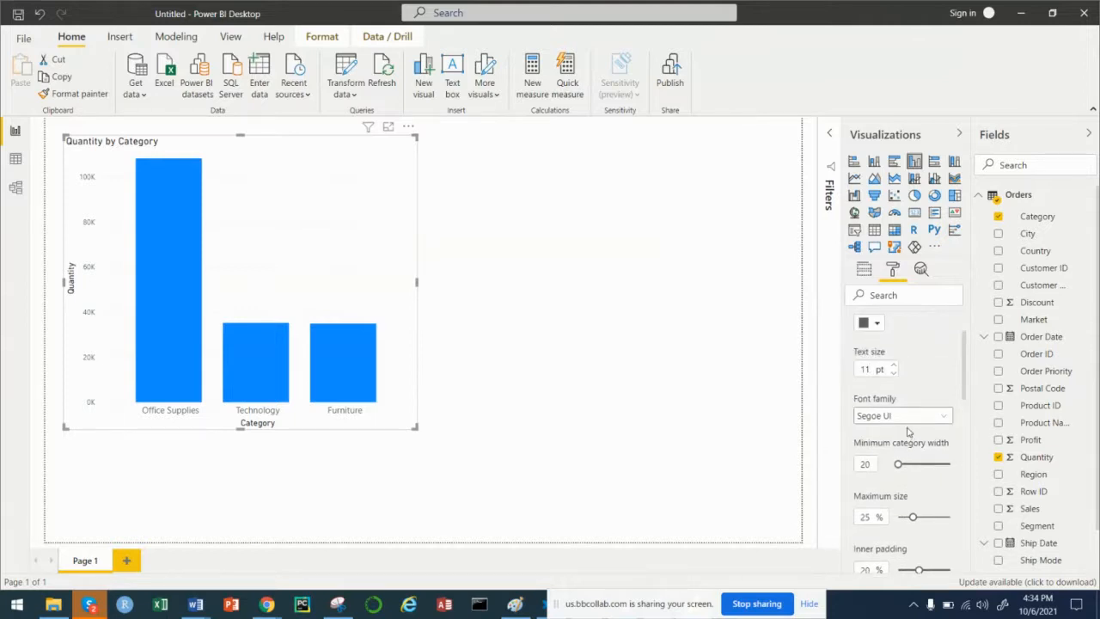
{"action": "scroll", "coordinate": [932, 438], "scroll_direction": "down", "scroll_amount": 5}
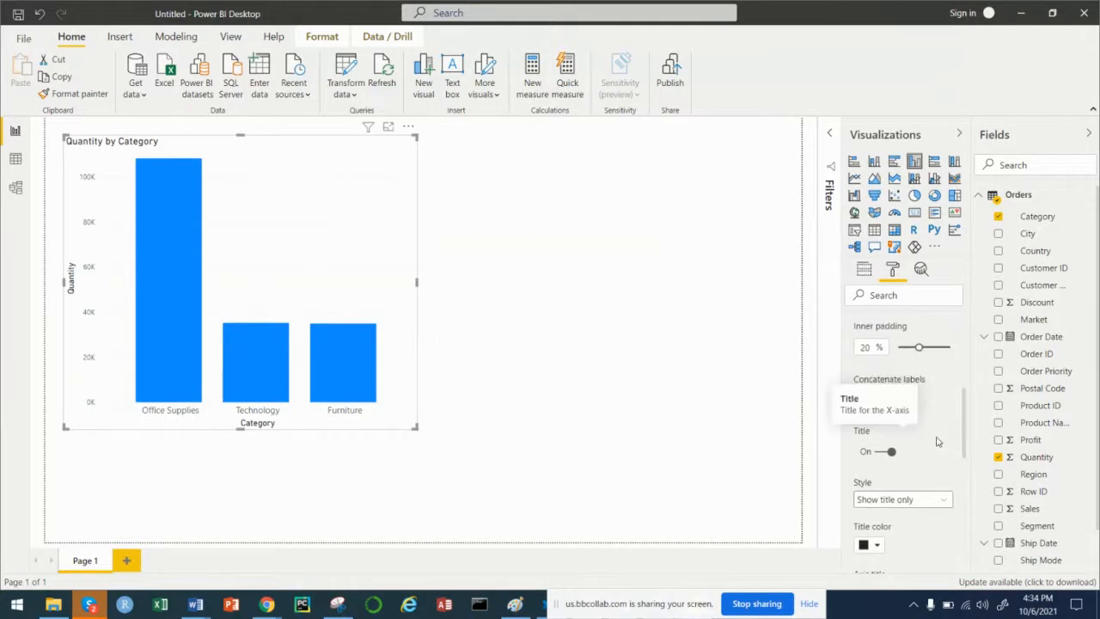
{"action": "scroll", "coordinate": [937, 439], "scroll_direction": "down", "scroll_amount": 2}
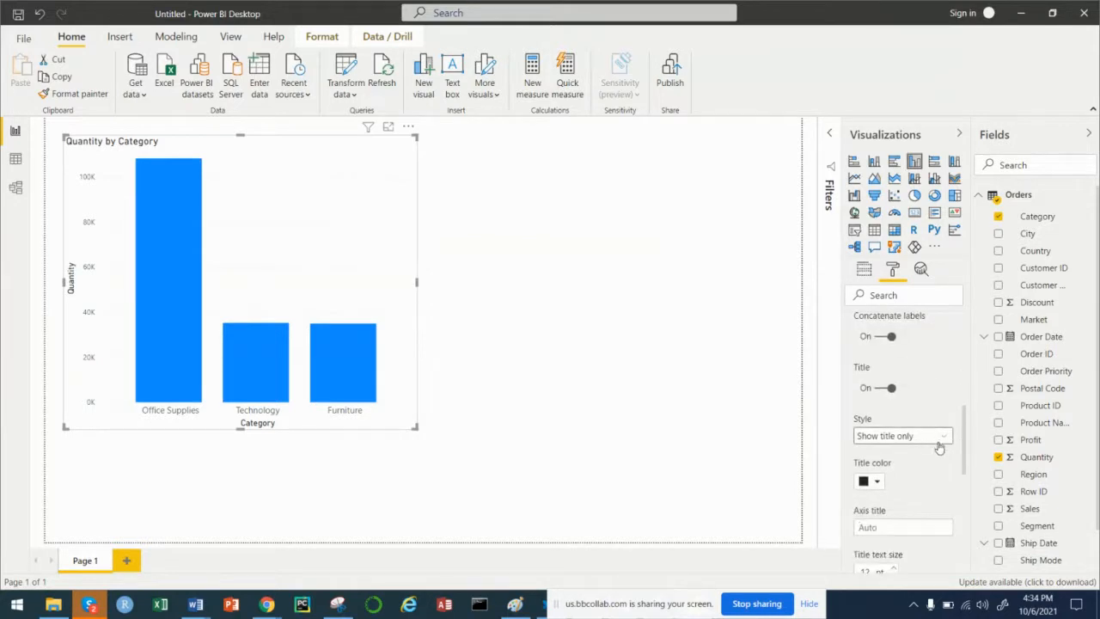
{"action": "scroll", "coordinate": [915, 473], "scroll_direction": "up", "scroll_amount": 8}
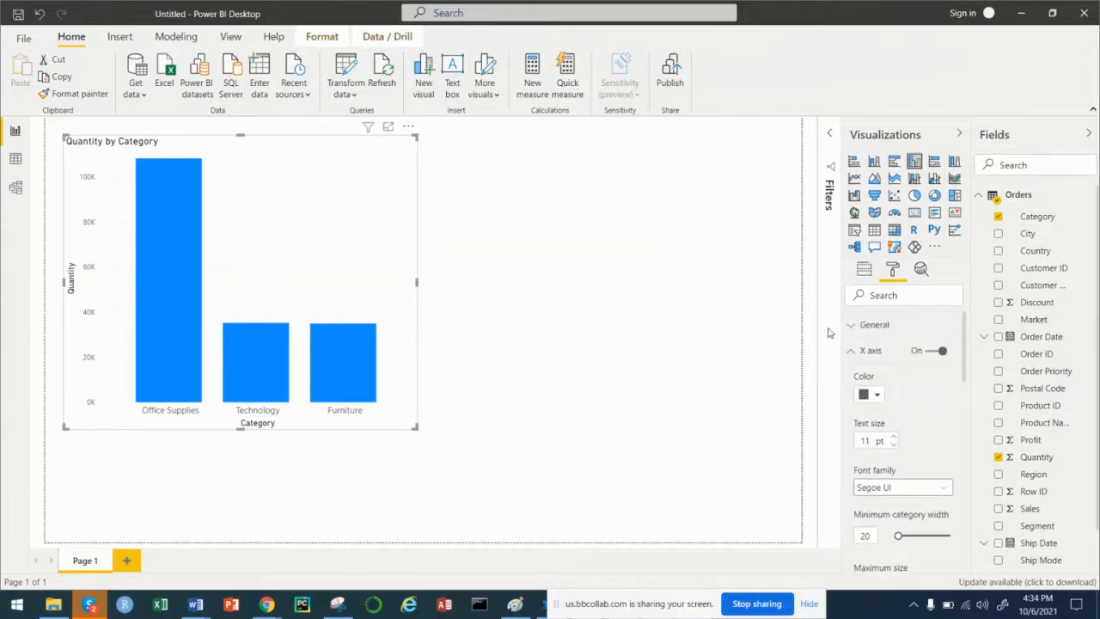
{"action": "left_click", "coordinate": [853, 352]}
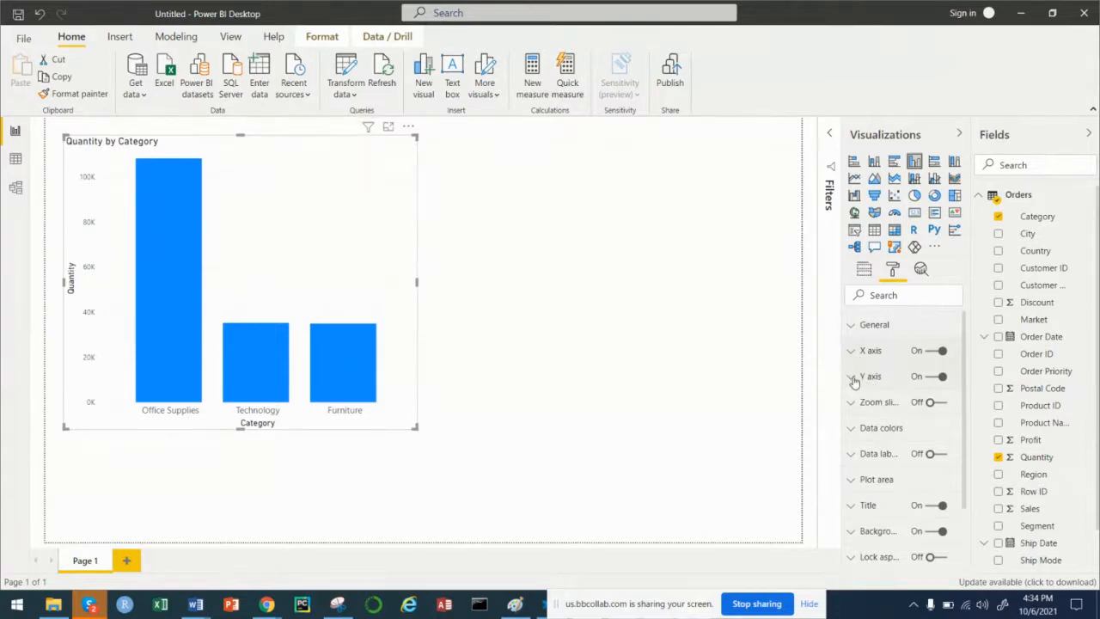
Compare the Y-axis format settings with the X-axis ones and close the X-axis settings
{"action": "left_click", "coordinate": [853, 378]}
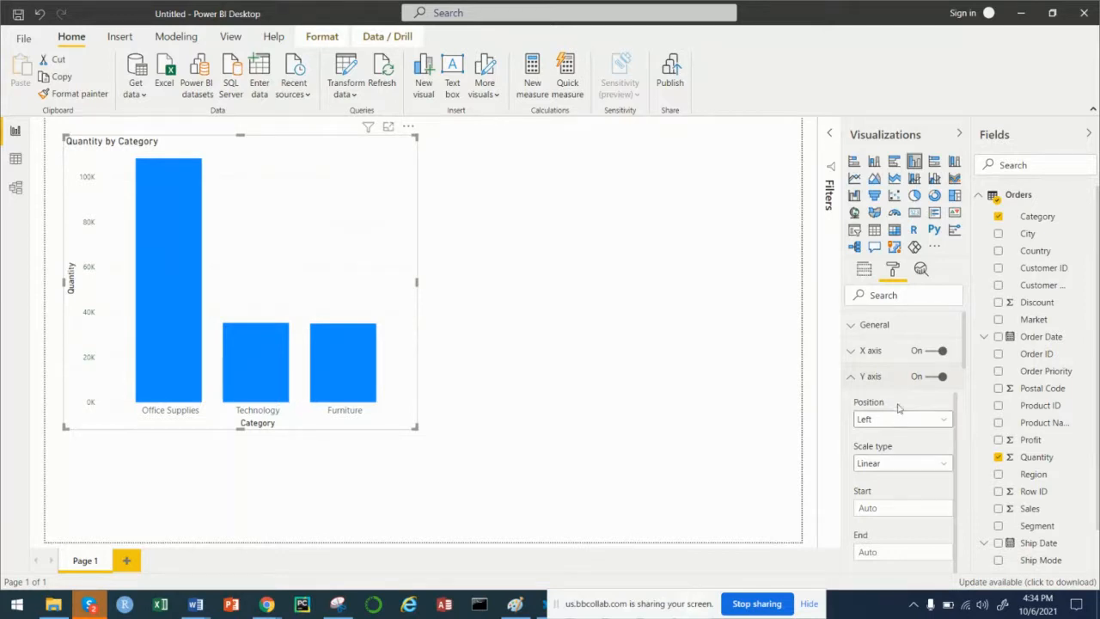
{"action": "left_click", "coordinate": [851, 354]}
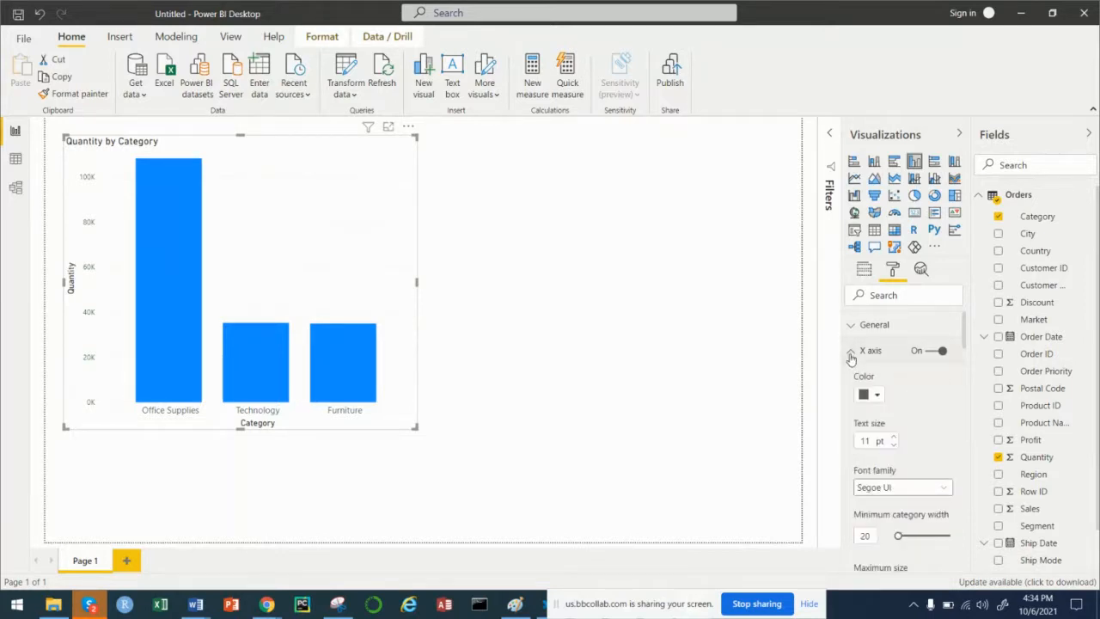
{"action": "scroll", "coordinate": [897, 426], "scroll_direction": "down", "scroll_amount": 3}
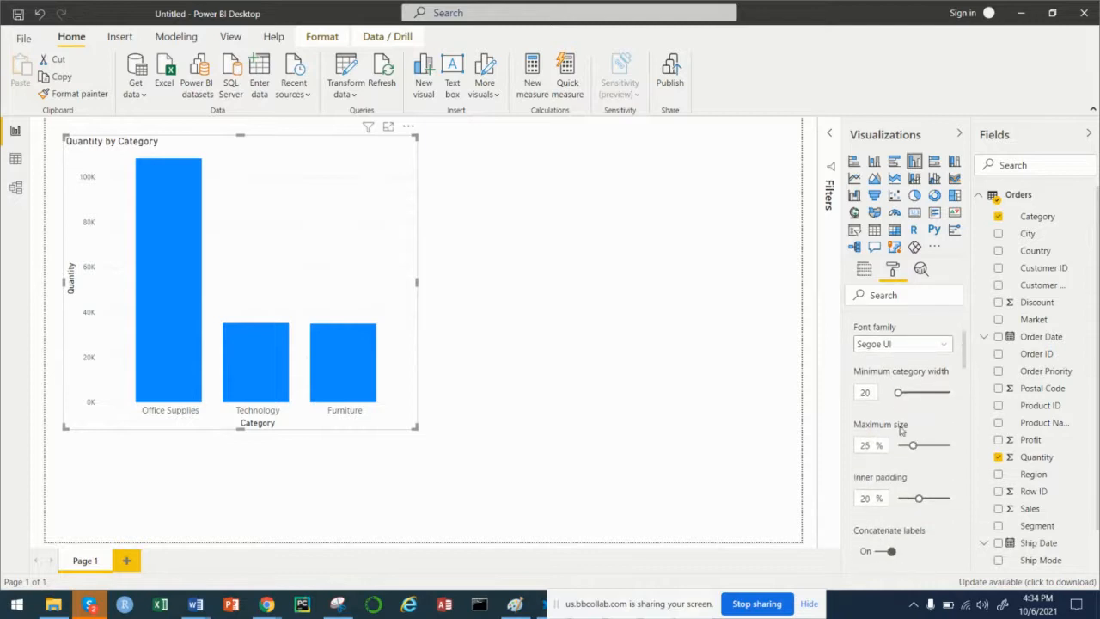
{"action": "scroll", "coordinate": [881, 395], "scroll_direction": "up", "scroll_amount": 3}
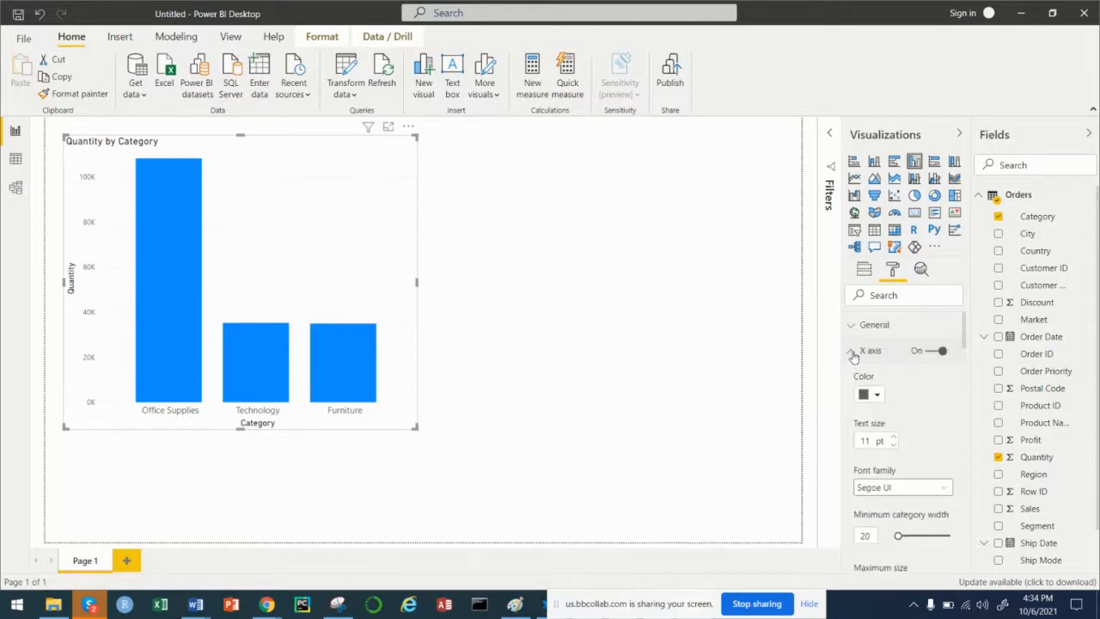
{"action": "left_click", "coordinate": [851, 353]}
Try the Right position for the Y axis and return it to Left
{"action": "left_click", "coordinate": [887, 421]}
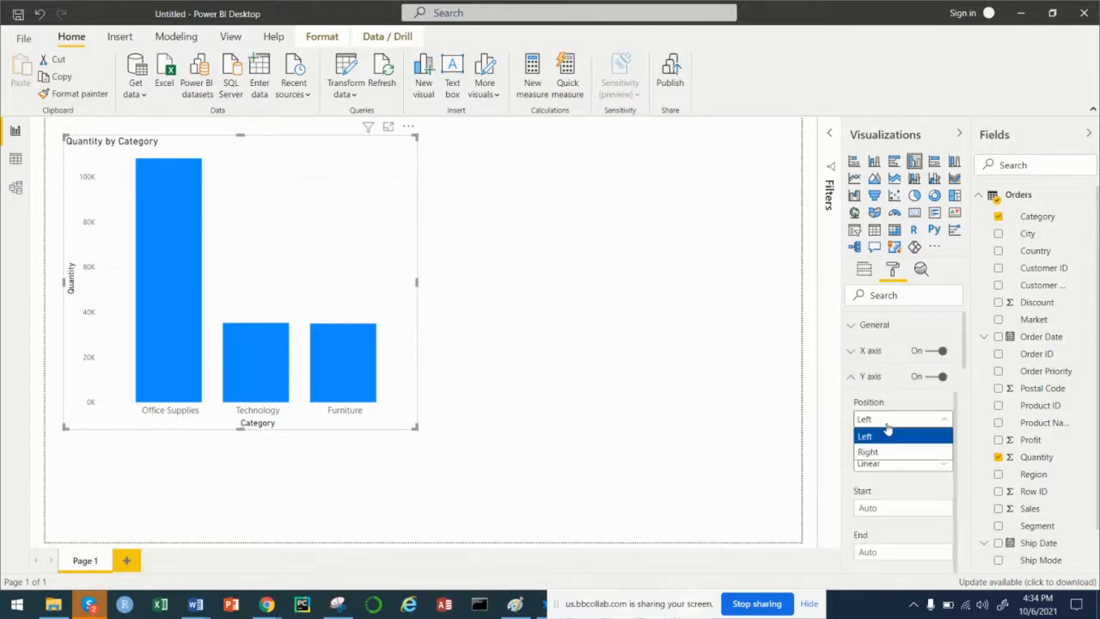
{"action": "left_click", "coordinate": [886, 451]}
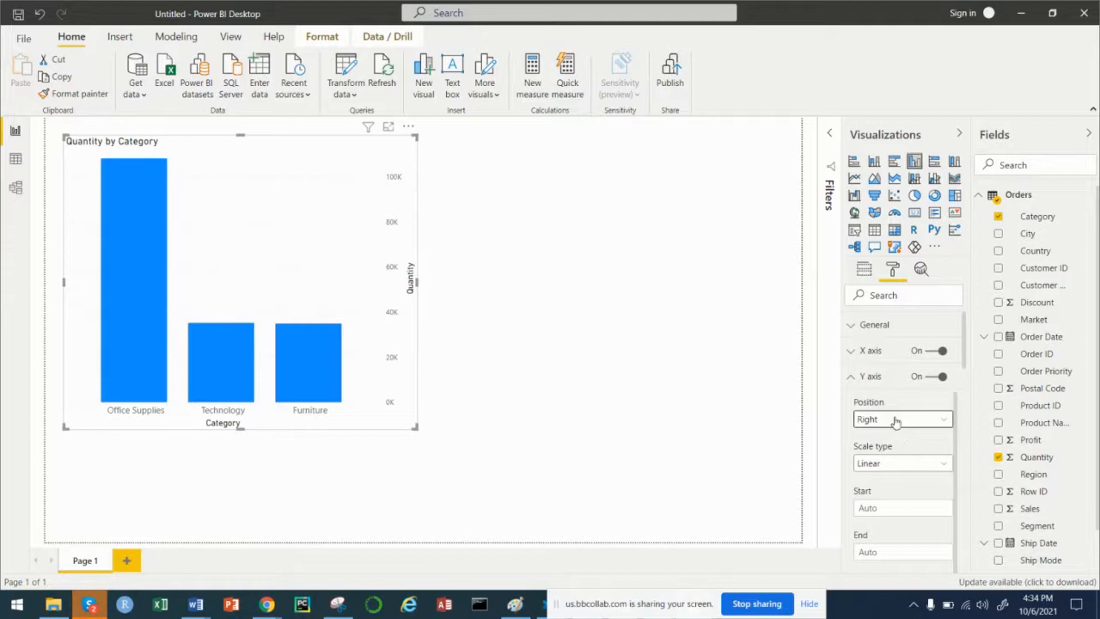
{"action": "left_click", "coordinate": [896, 420]}
{"action": "left_click", "coordinate": [893, 436]}
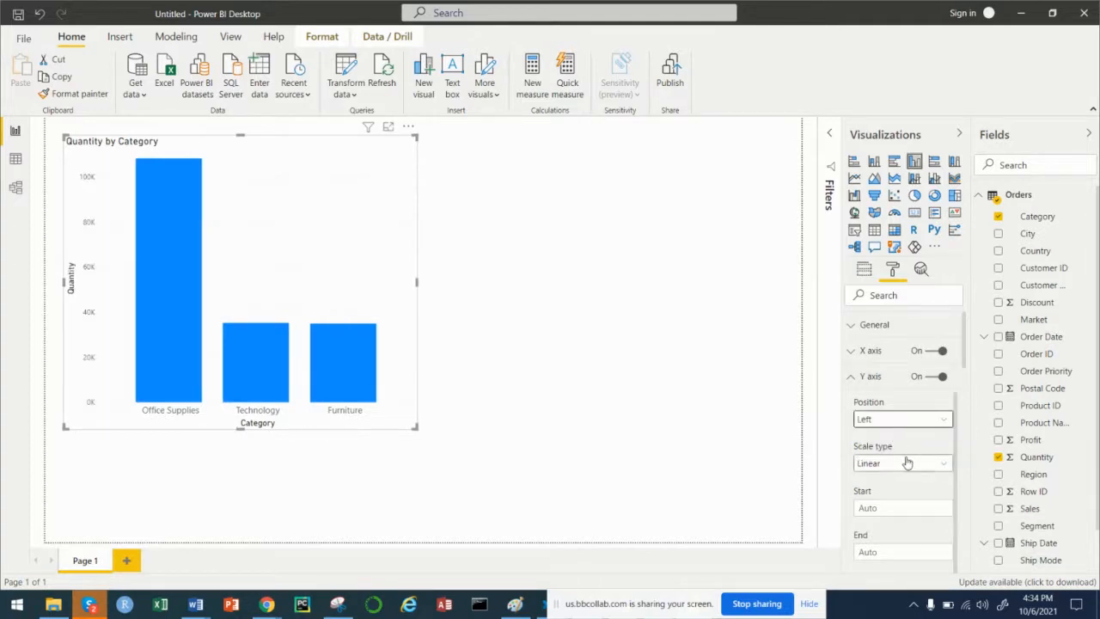
Check the Y-axis scale types, keep Linear, and look through the remaining Y-axis settings before closing them
{"action": "left_click", "coordinate": [906, 462]}
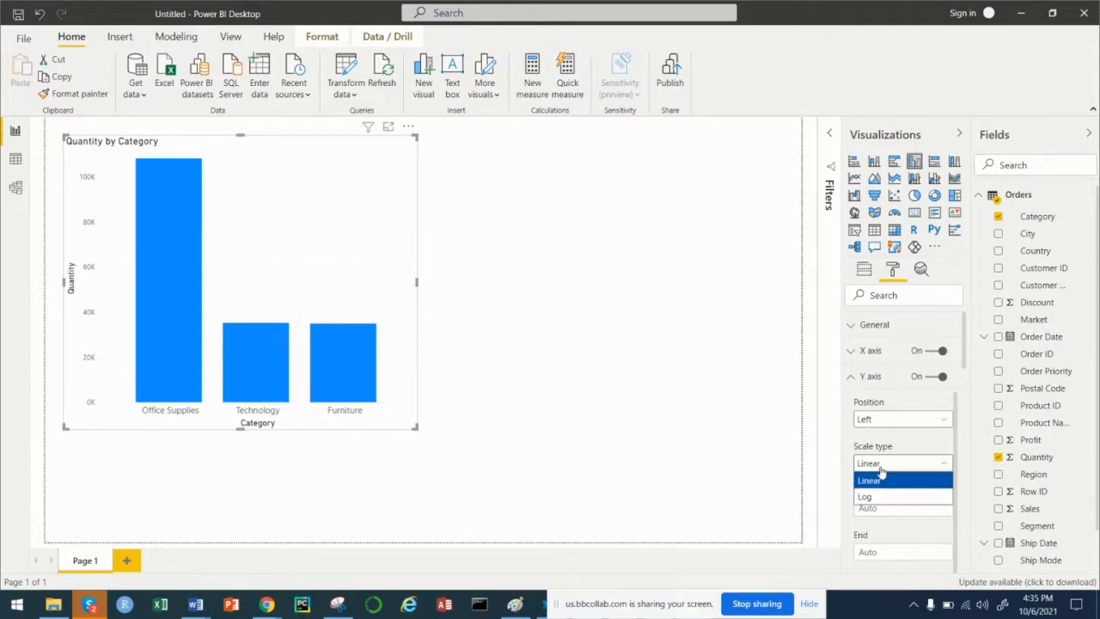
{"action": "left_click", "coordinate": [882, 481]}
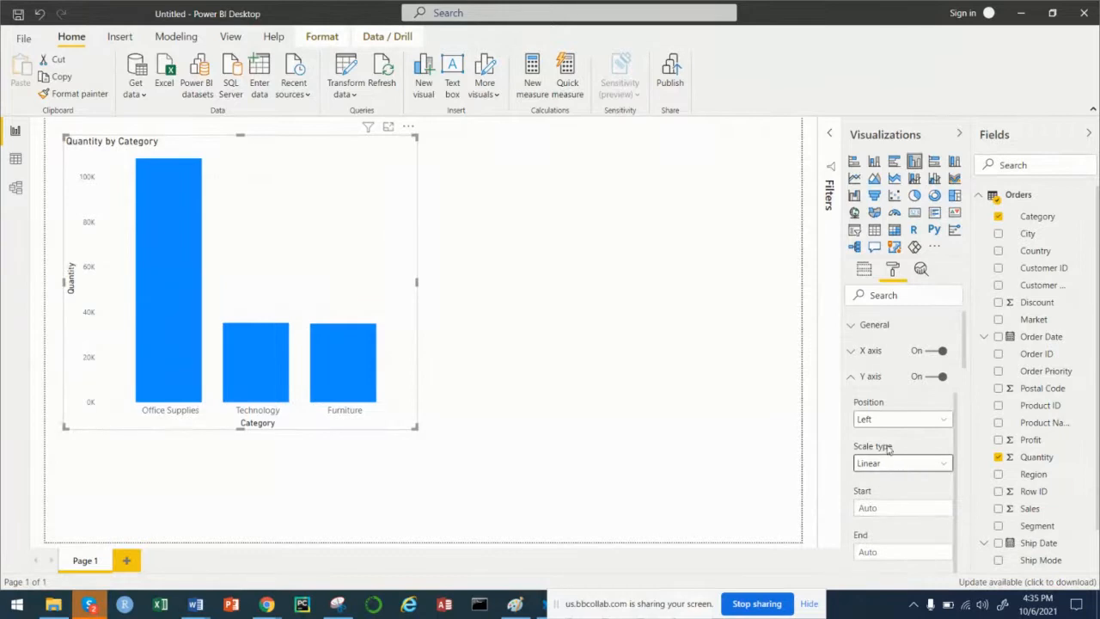
{"action": "scroll", "coordinate": [898, 498], "scroll_direction": "down", "scroll_amount": 4}
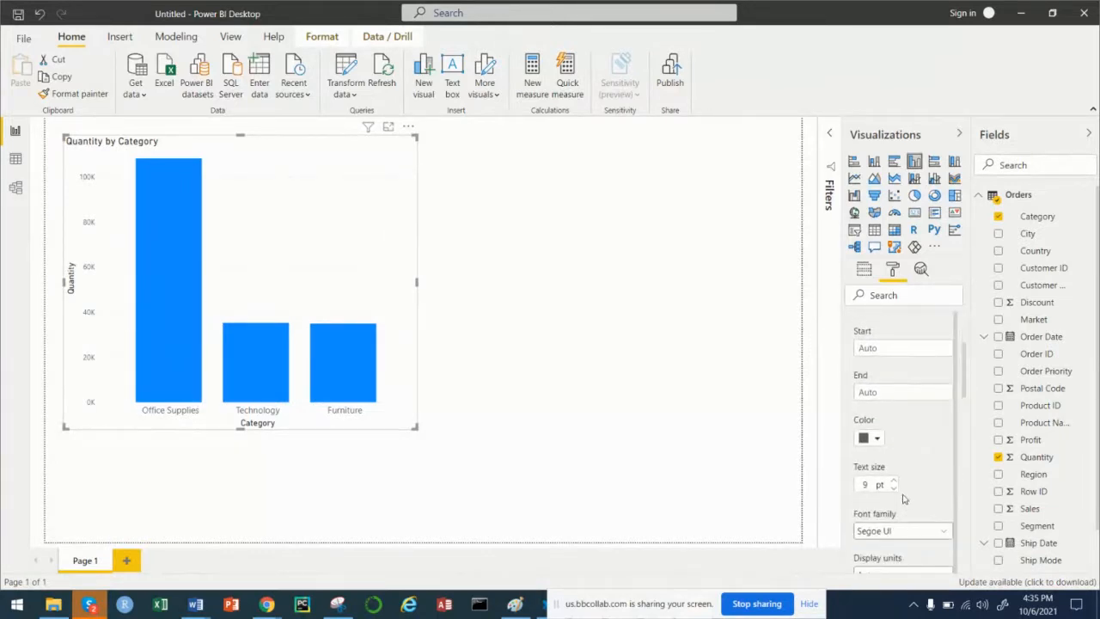
{"action": "scroll", "coordinate": [902, 492], "scroll_direction": "up", "scroll_amount": 2}
{"action": "scroll", "coordinate": [901, 489], "scroll_direction": "down", "scroll_amount": 4}
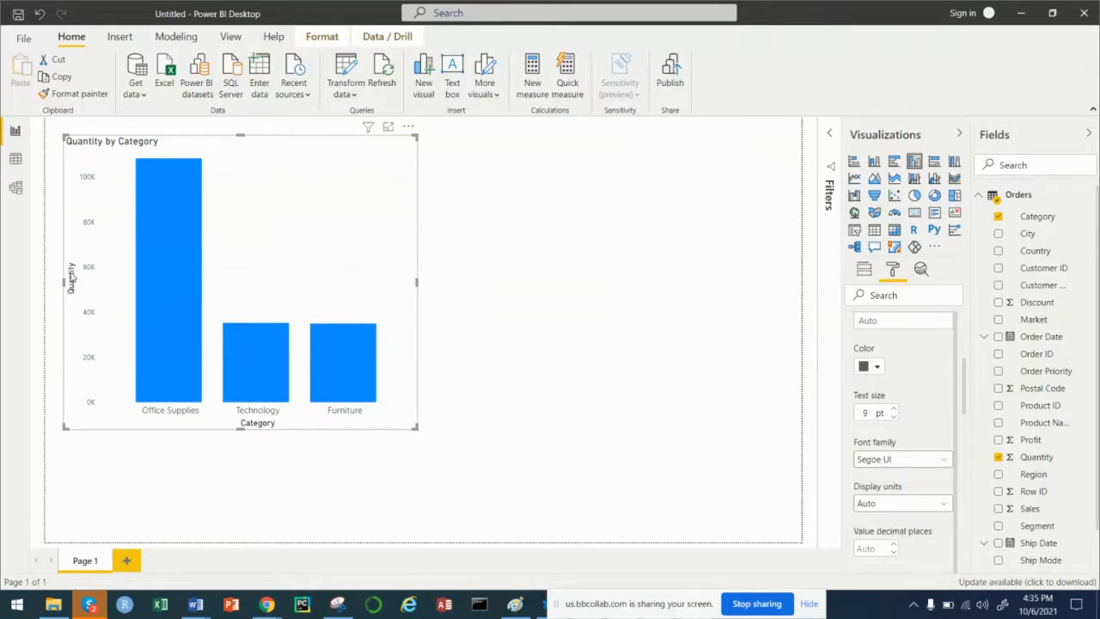
{"action": "scroll", "coordinate": [868, 381], "scroll_direction": "up", "scroll_amount": 5}
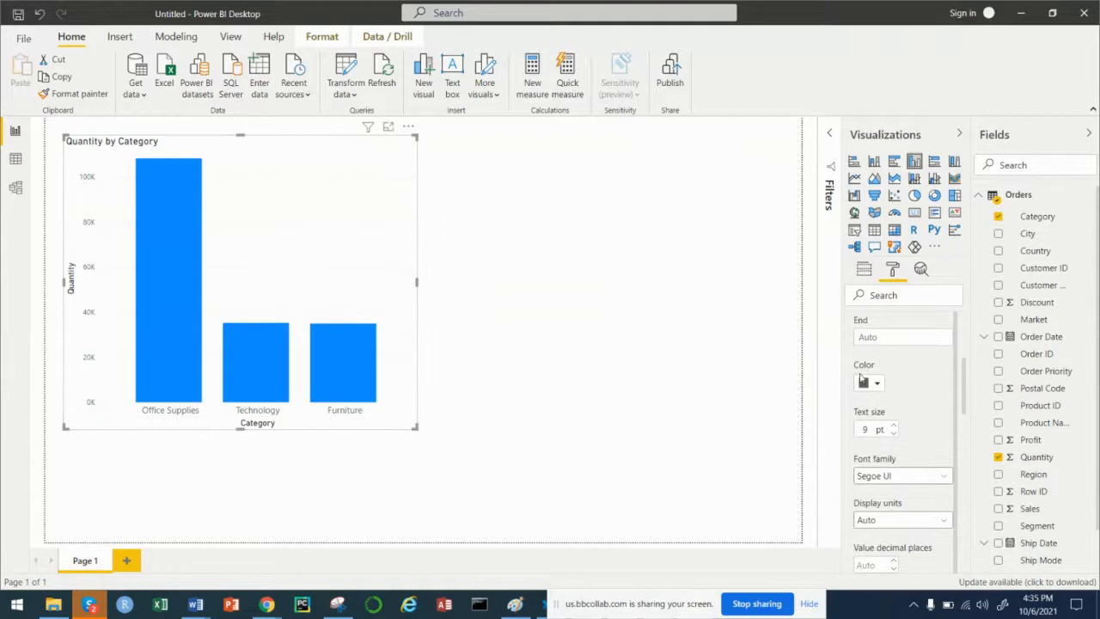
{"action": "left_click", "coordinate": [859, 378]}
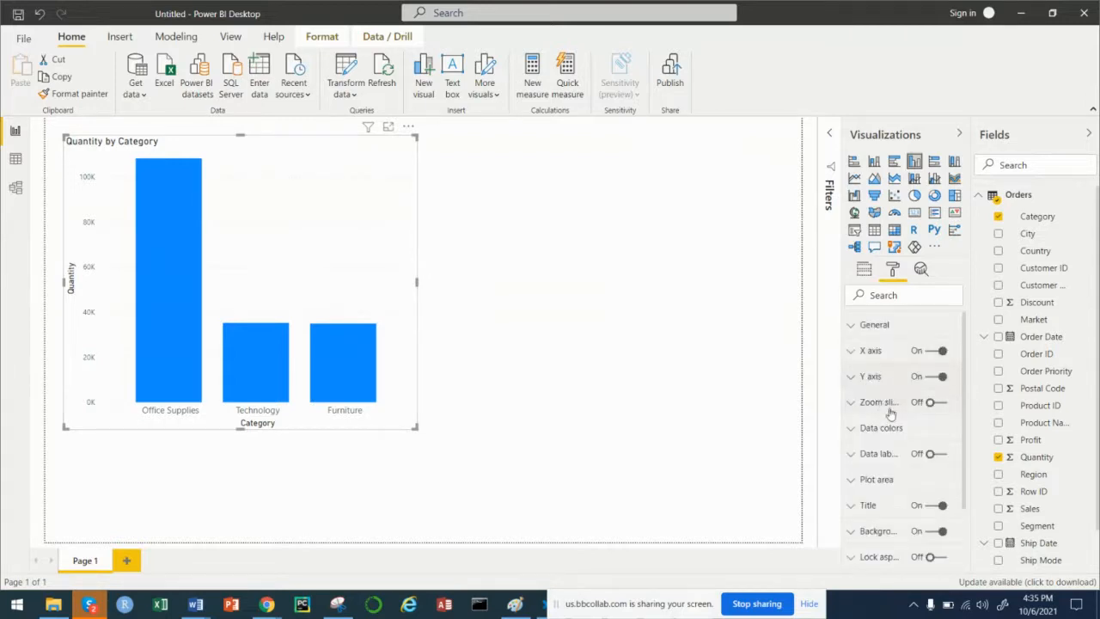
Show separate data colors for all categories and color the Office Supplies column light orange from the theme colors
{"action": "left_click", "coordinate": [850, 435]}
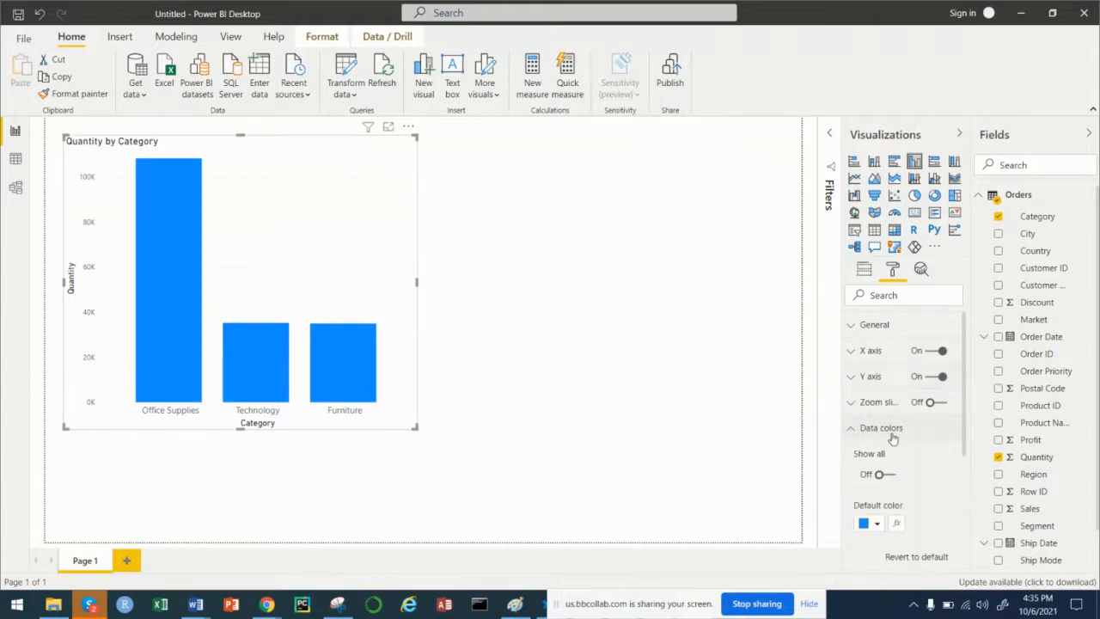
{"action": "scroll", "coordinate": [917, 459], "scroll_direction": "down", "scroll_amount": 5}
{"action": "scroll", "coordinate": [919, 463], "scroll_direction": "up", "scroll_amount": 1}
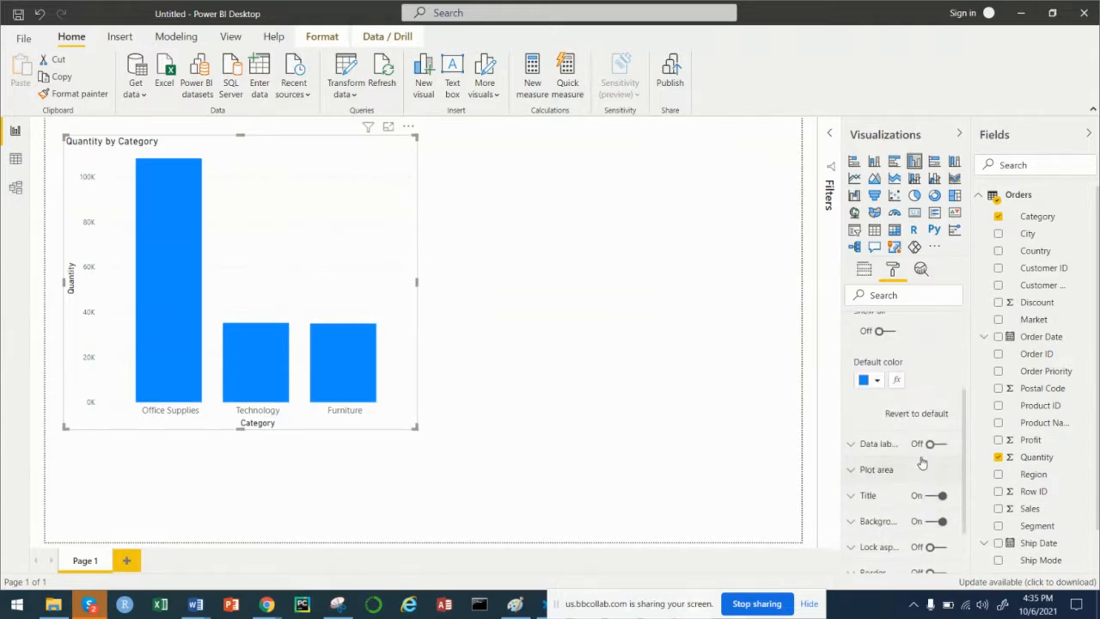
{"action": "scroll", "coordinate": [922, 463], "scroll_direction": "up", "scroll_amount": 1}
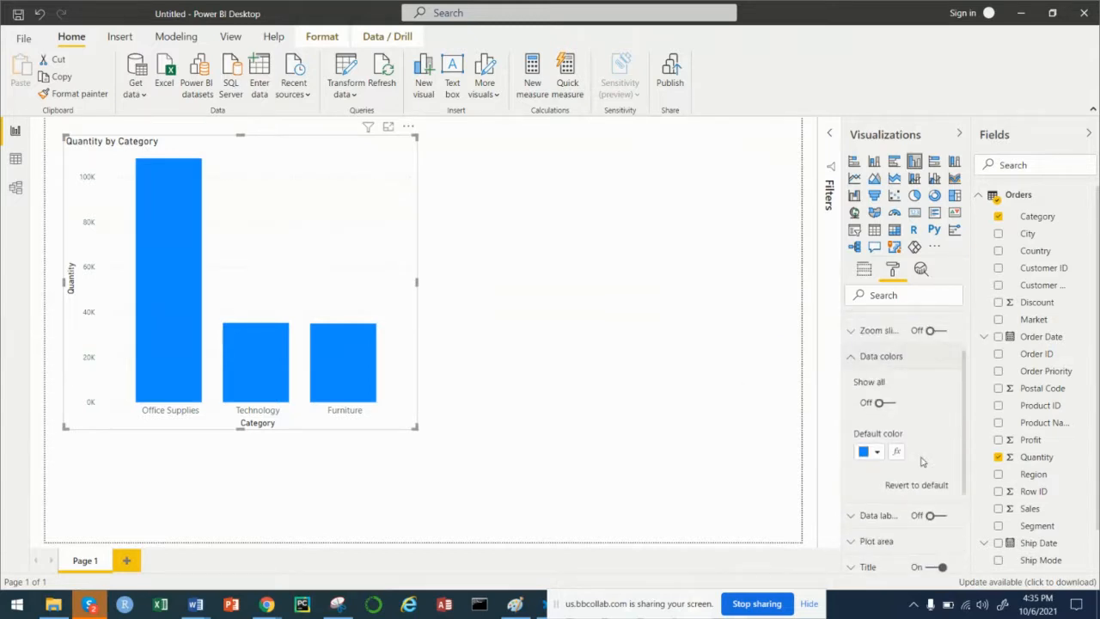
{"action": "left_click", "coordinate": [886, 406]}
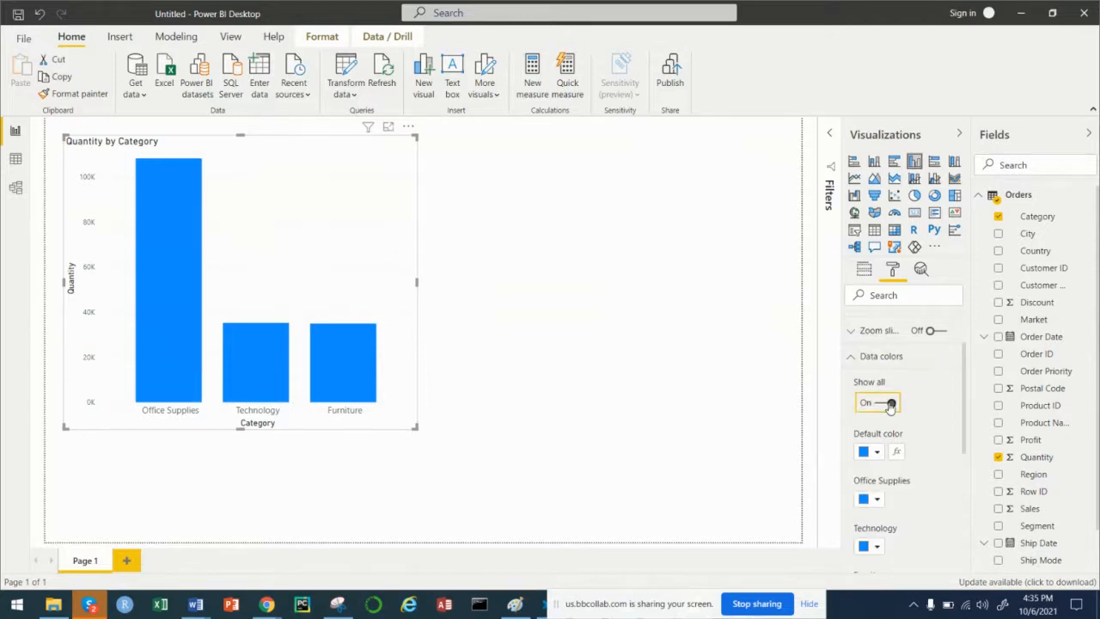
{"action": "scroll", "coordinate": [890, 408], "scroll_direction": "down", "scroll_amount": 1}
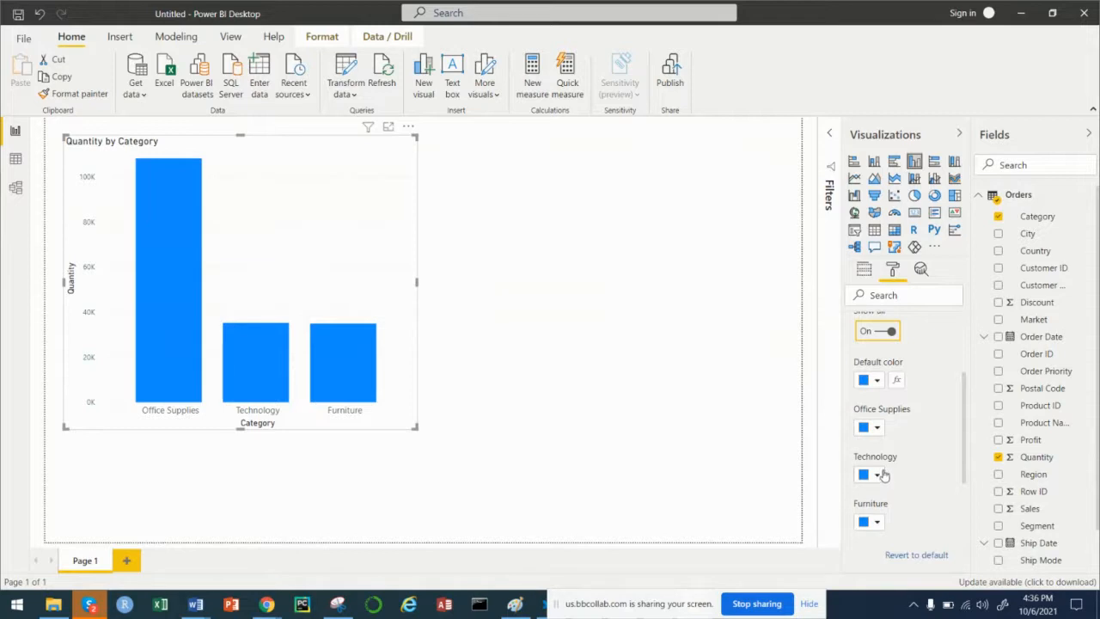
{"action": "left_click", "coordinate": [876, 428]}
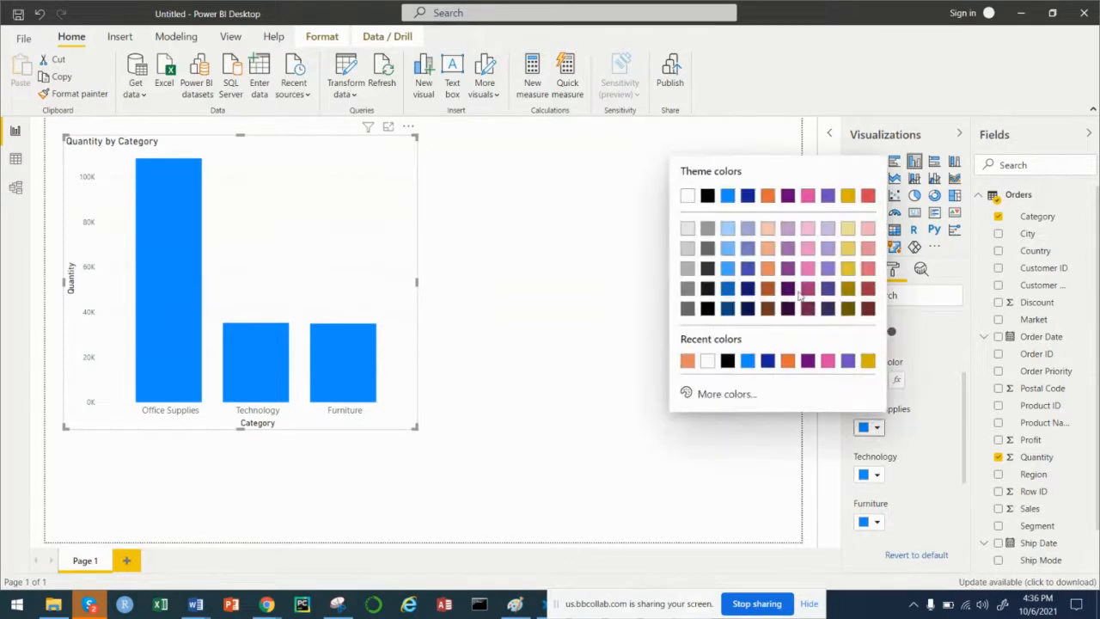
{"action": "left_click", "coordinate": [772, 273]}
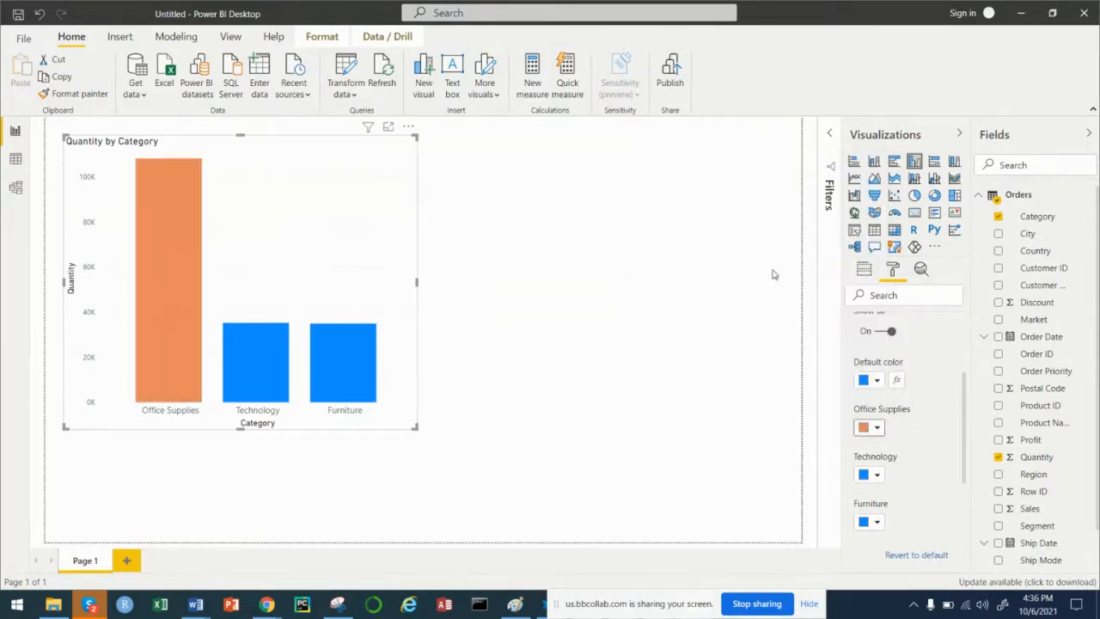
Give the Furniture column a custom green color, #1ECE07 (RGB 30, 206, 7)
{"action": "left_click", "coordinate": [876, 522]}
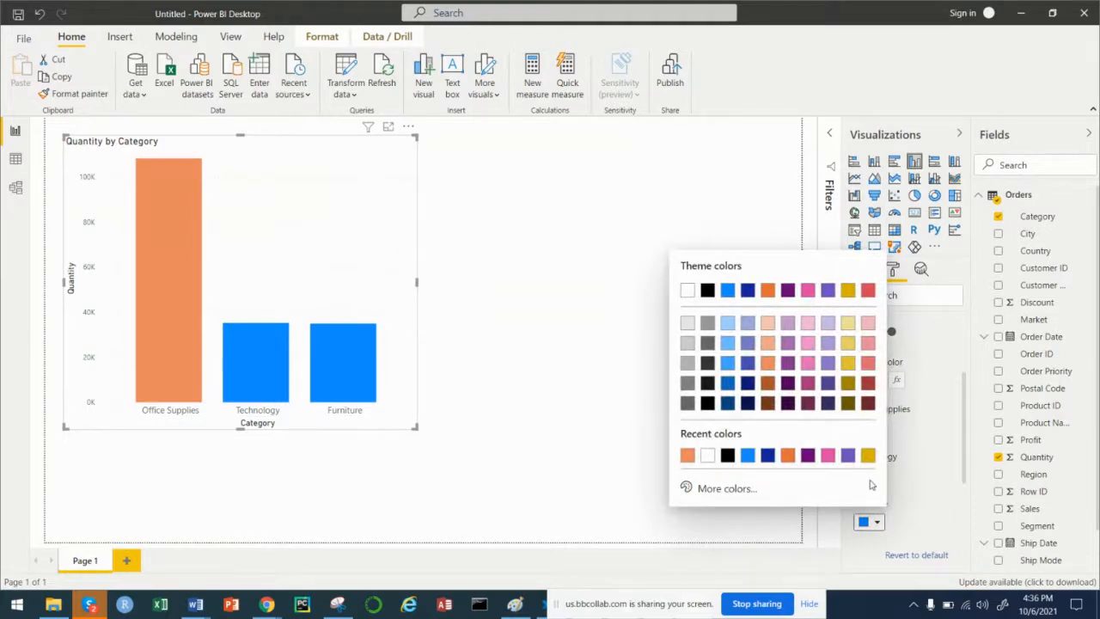
{"action": "left_click", "coordinate": [735, 489]}
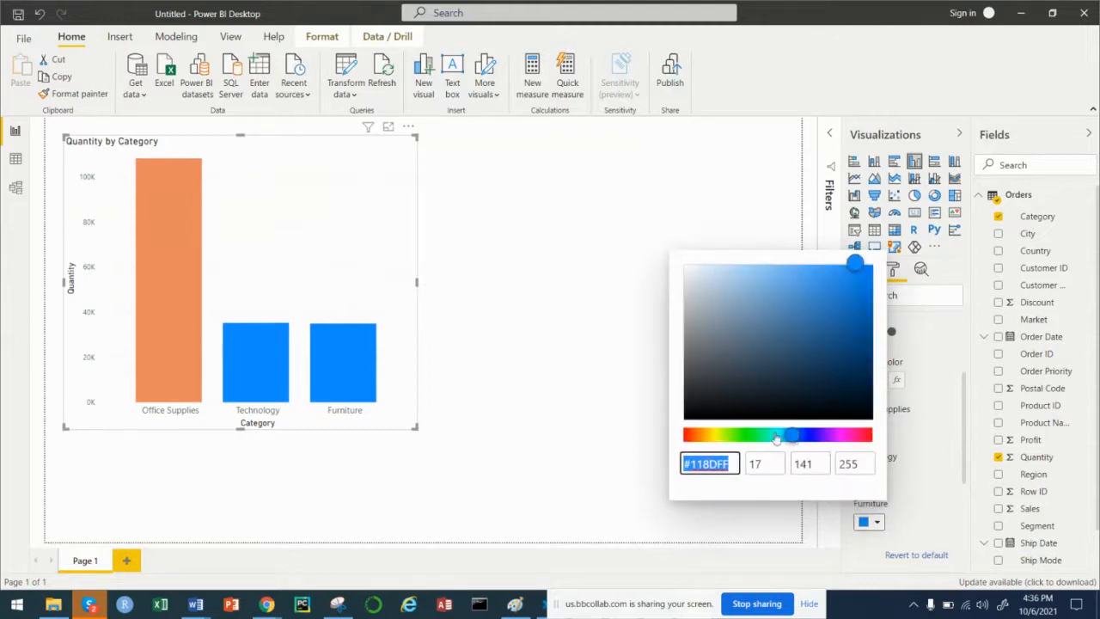
{"action": "left_click", "coordinate": [731, 463]}
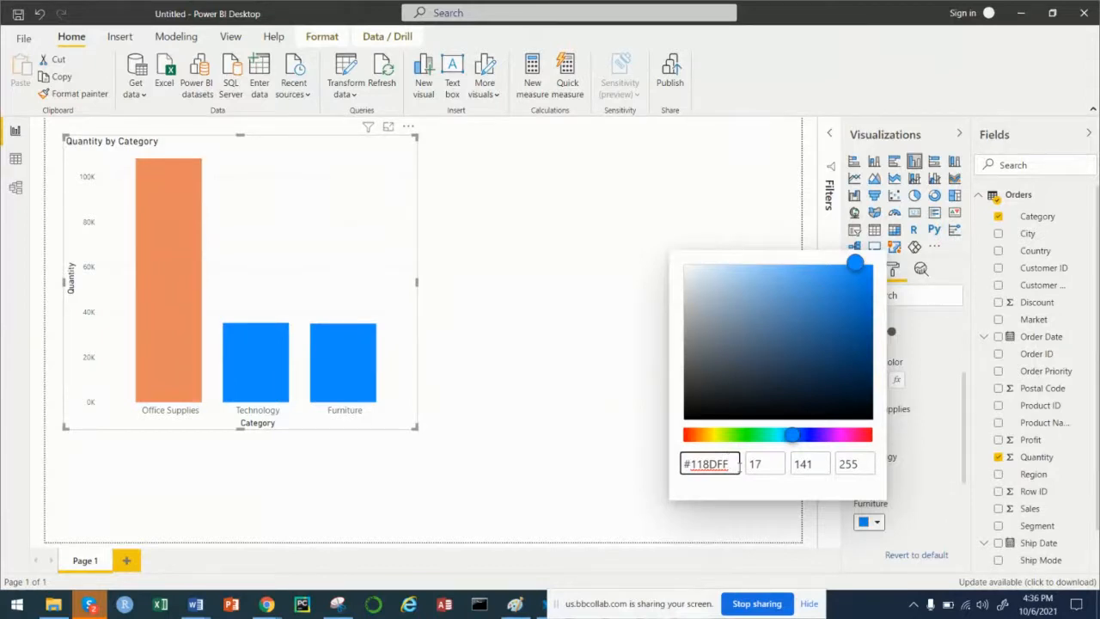
{"action": "double_click", "coordinate": [760, 464]}
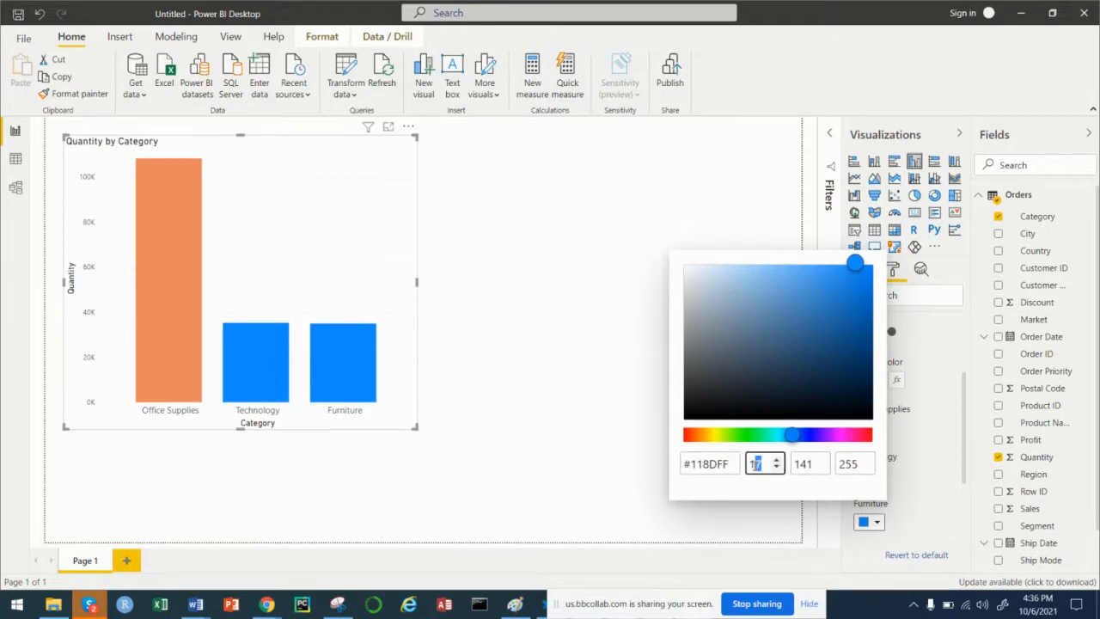
{"action": "double_click", "coordinate": [800, 464]}
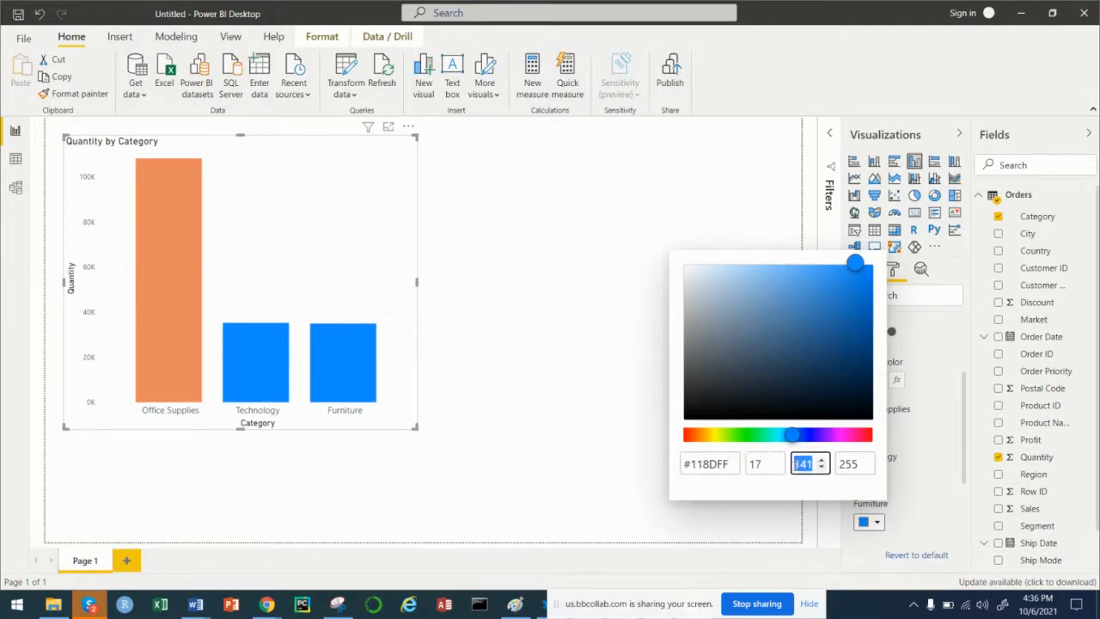
{"action": "double_click", "coordinate": [842, 464]}
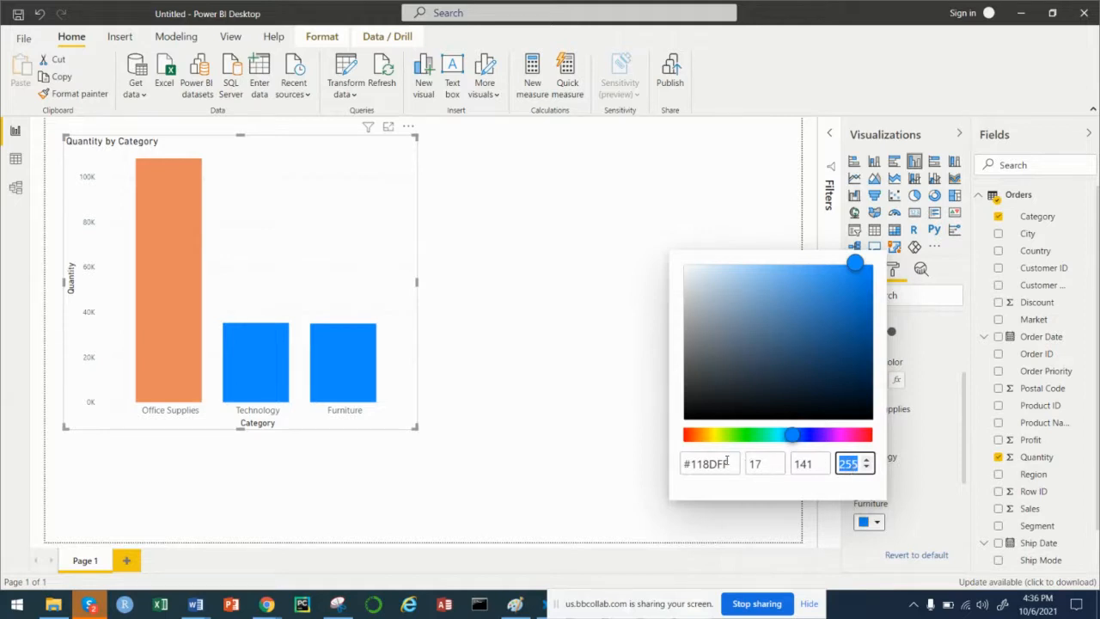
{"action": "left_click_drag", "start_coordinate": [717, 464], "coordinate": [732, 464]}
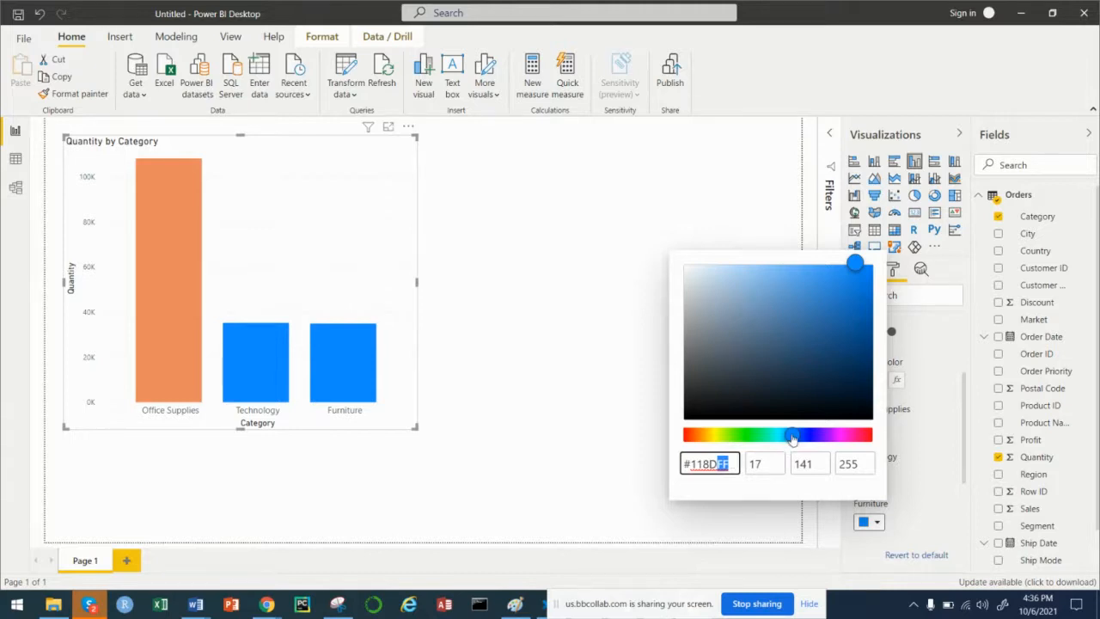
{"action": "left_click_drag", "start_coordinate": [792, 438], "coordinate": [744, 439]}
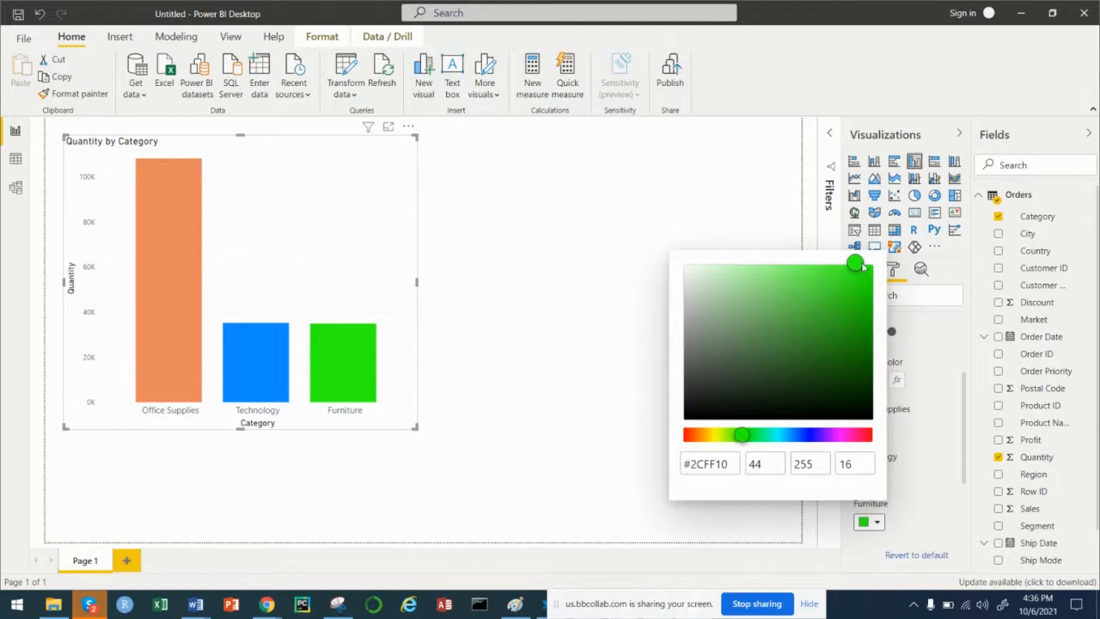
{"action": "left_click_drag", "start_coordinate": [858, 264], "coordinate": [866, 299]}
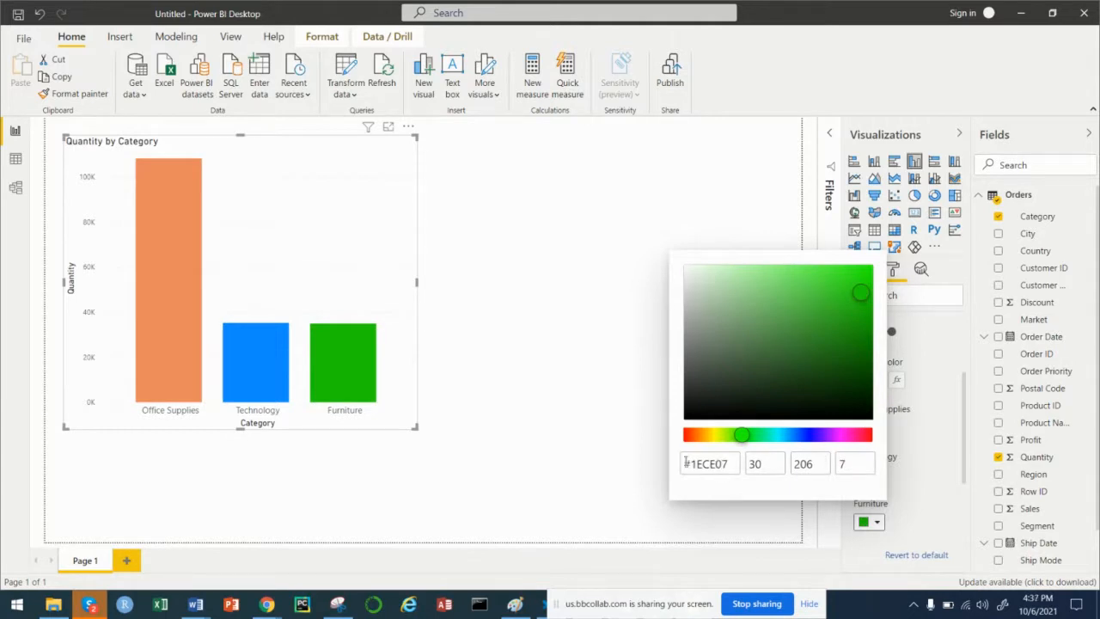
{"action": "left_click", "coordinate": [571, 330]}
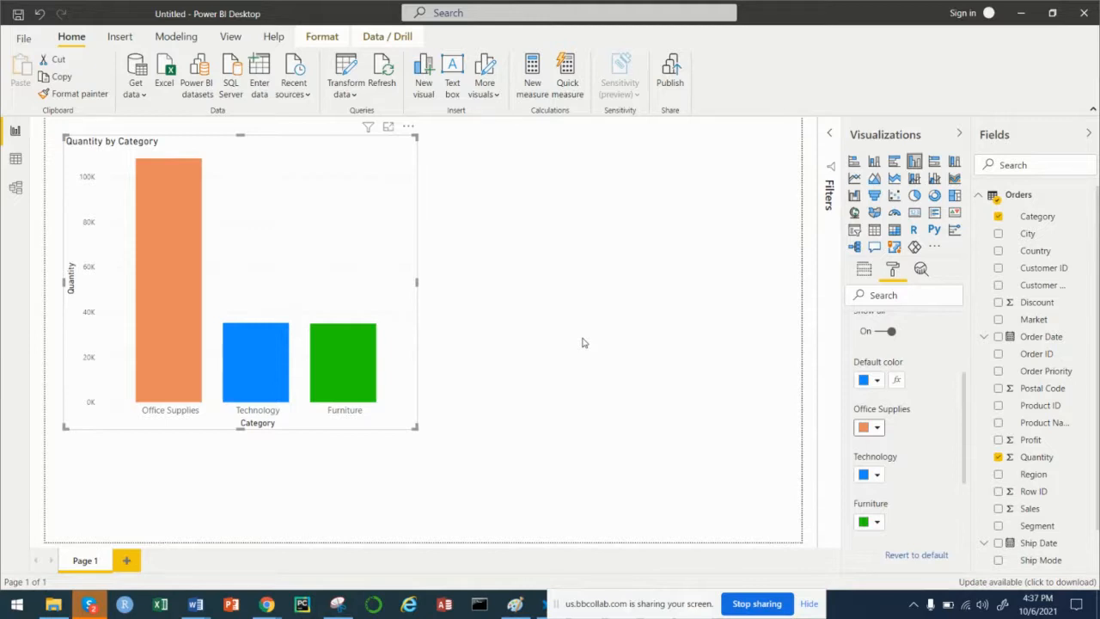
Recheck the data colors of the three categories and close the data color settings
{"action": "scroll", "coordinate": [935, 426], "scroll_direction": "up", "scroll_amount": 2}
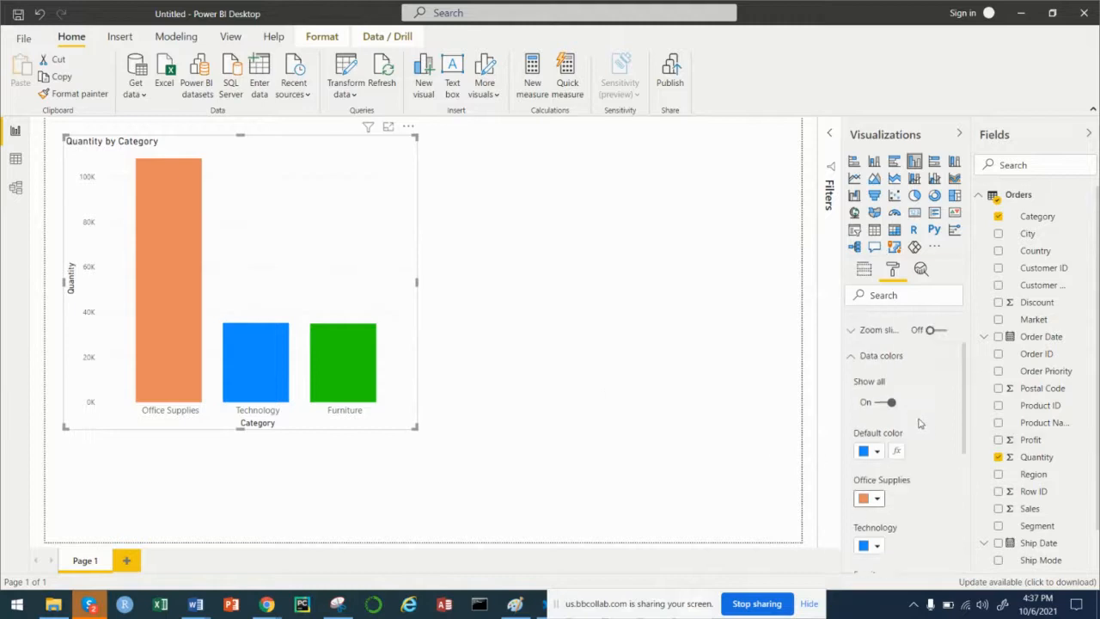
{"action": "left_click", "coordinate": [849, 364]}
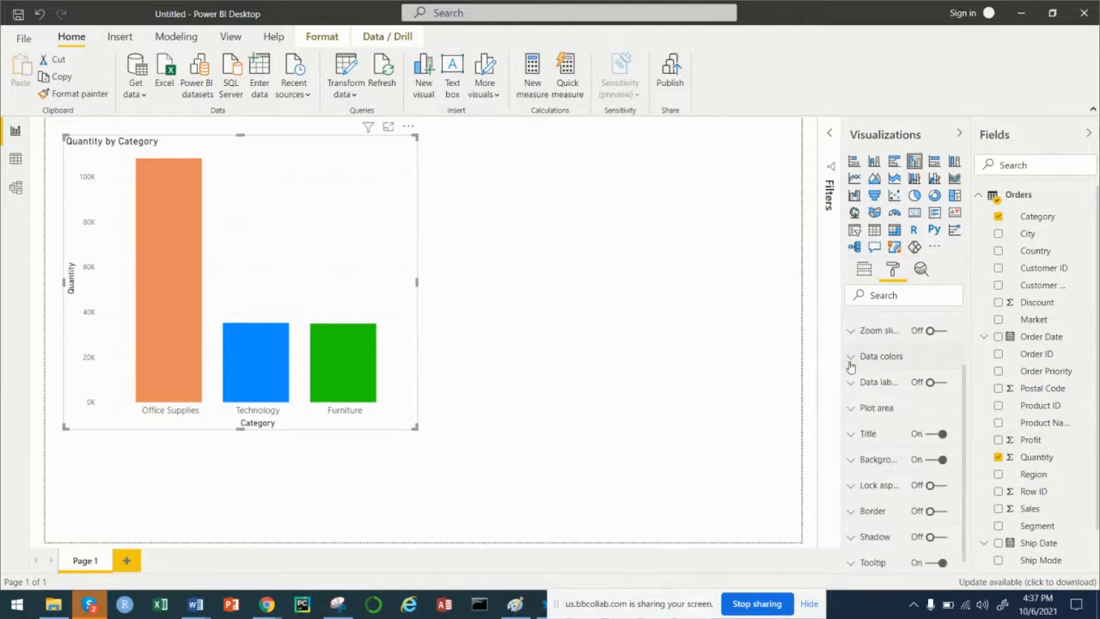
{"action": "left_click", "coordinate": [849, 364]}
{"action": "scroll", "coordinate": [889, 496], "scroll_direction": "down", "scroll_amount": 3}
{"action": "scroll", "coordinate": [889, 496], "scroll_direction": "up", "scroll_amount": 3}
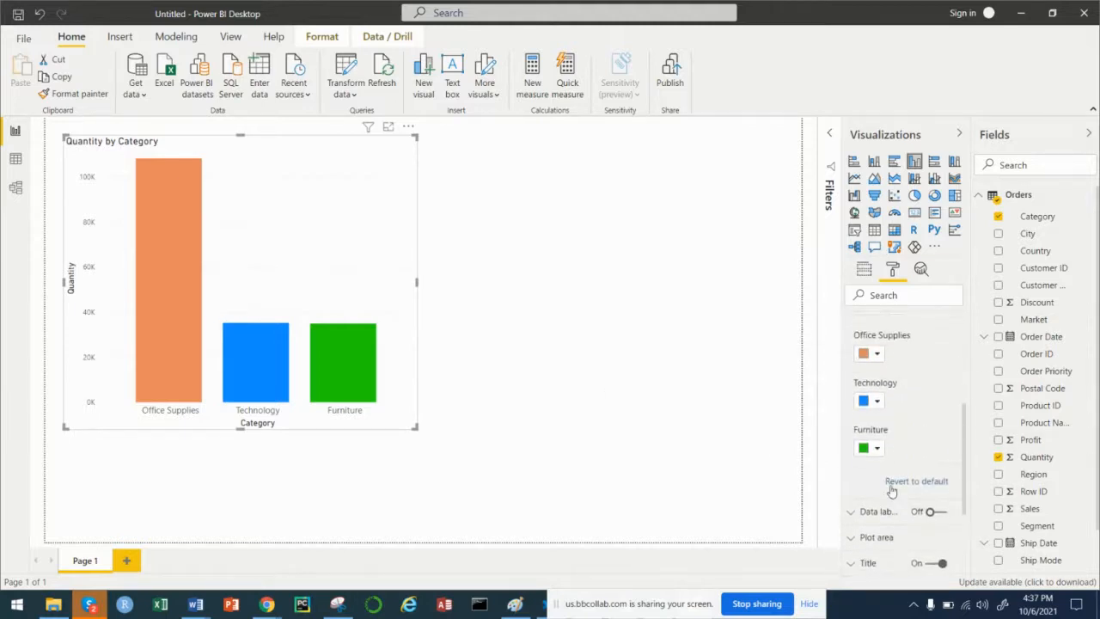
{"action": "left_click", "coordinate": [851, 359]}
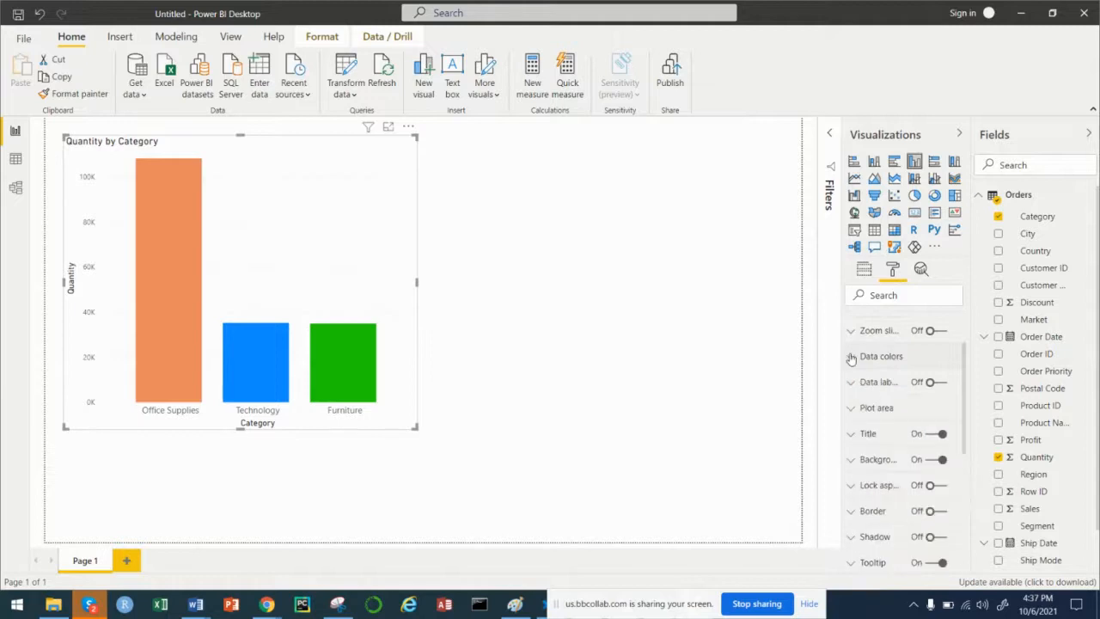
{"action": "scroll", "coordinate": [881, 382], "scroll_direction": "down", "scroll_amount": 1}
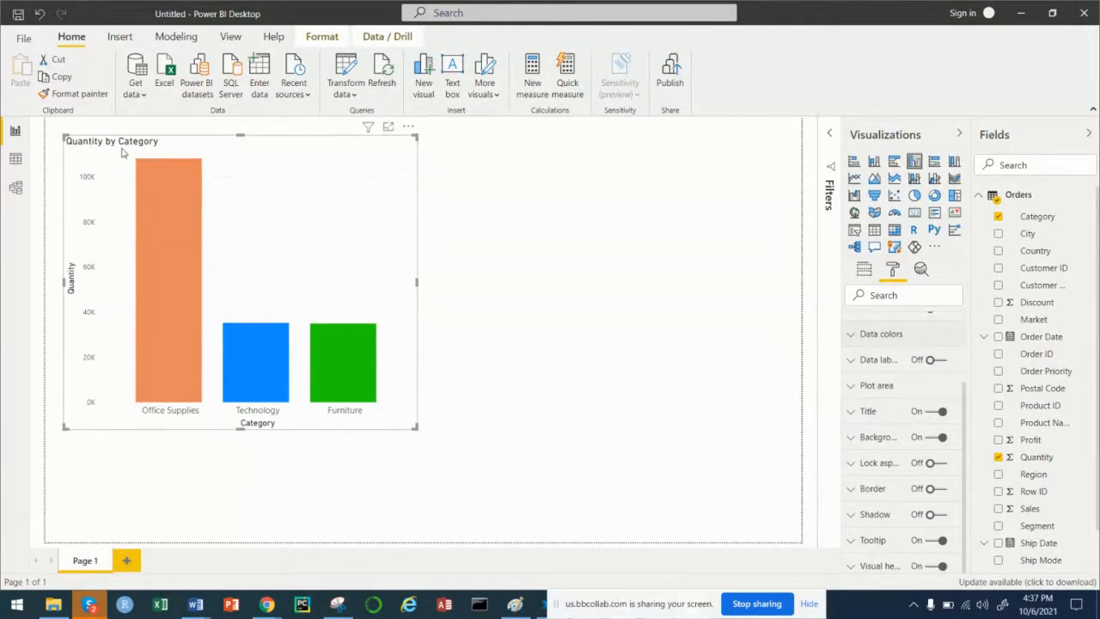
Change the chart's title text to "Quantity Sold by Category"
{"action": "left_click", "coordinate": [871, 418]}
{"action": "scroll", "coordinate": [902, 442], "scroll_direction": "down", "scroll_amount": 1}
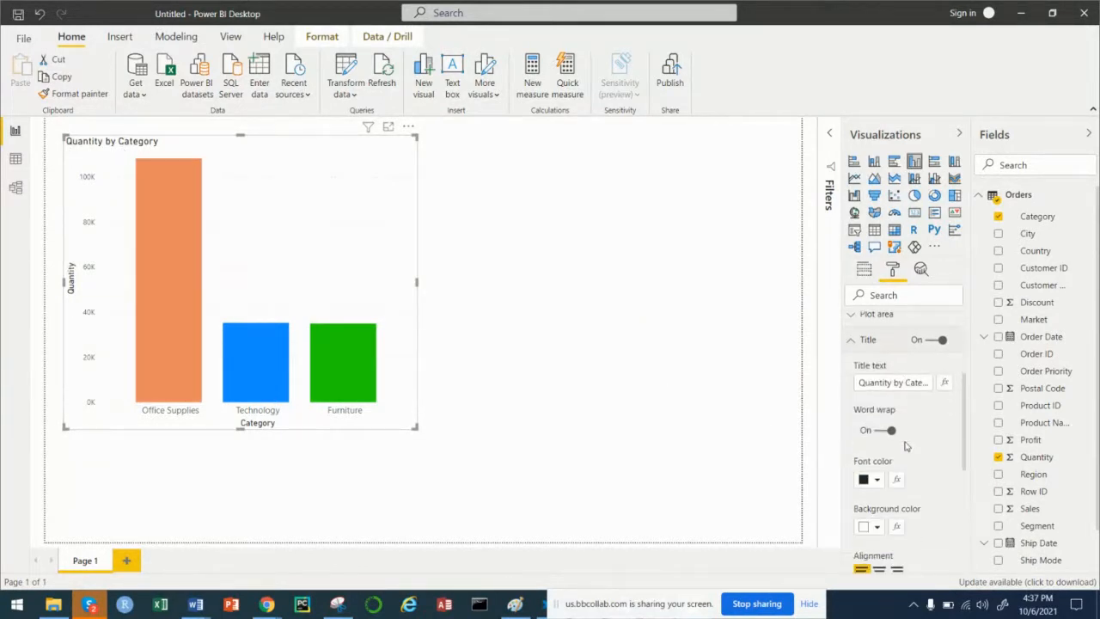
{"action": "left_click", "coordinate": [858, 384]}
{"action": "left_click_drag", "start_coordinate": [858, 384], "coordinate": [895, 386]}
{"action": "left_click", "coordinate": [893, 384]}
{"action": "type", "text": "Sold"}
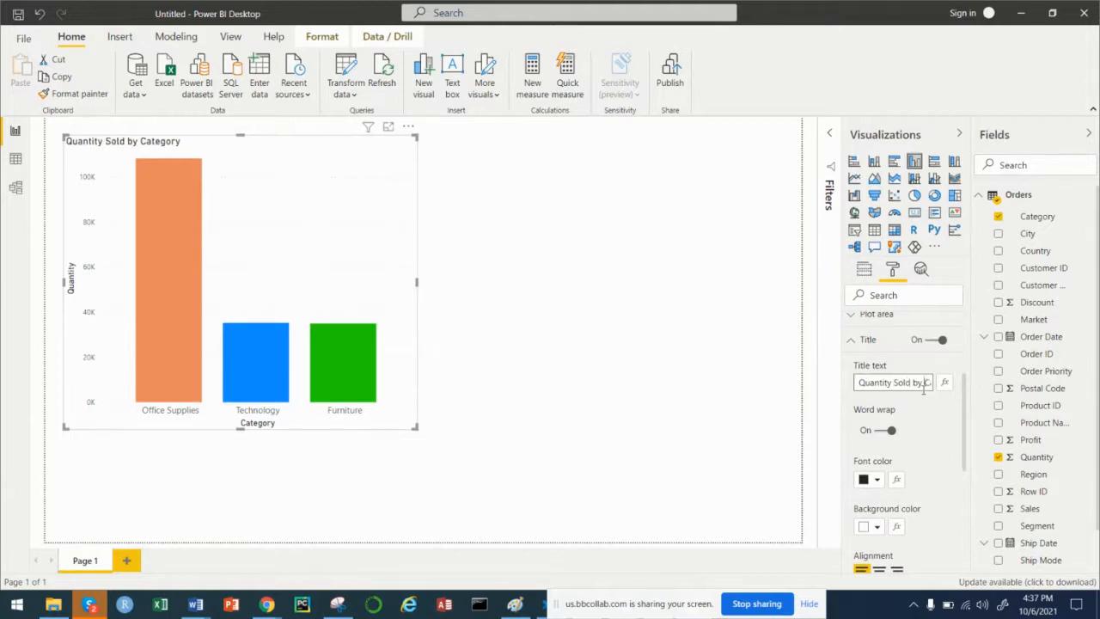
{"action": "key", "text": "End"}
Center the title above the chart and close the title settings
{"action": "scroll", "coordinate": [954, 509], "scroll_direction": "down", "scroll_amount": 3}
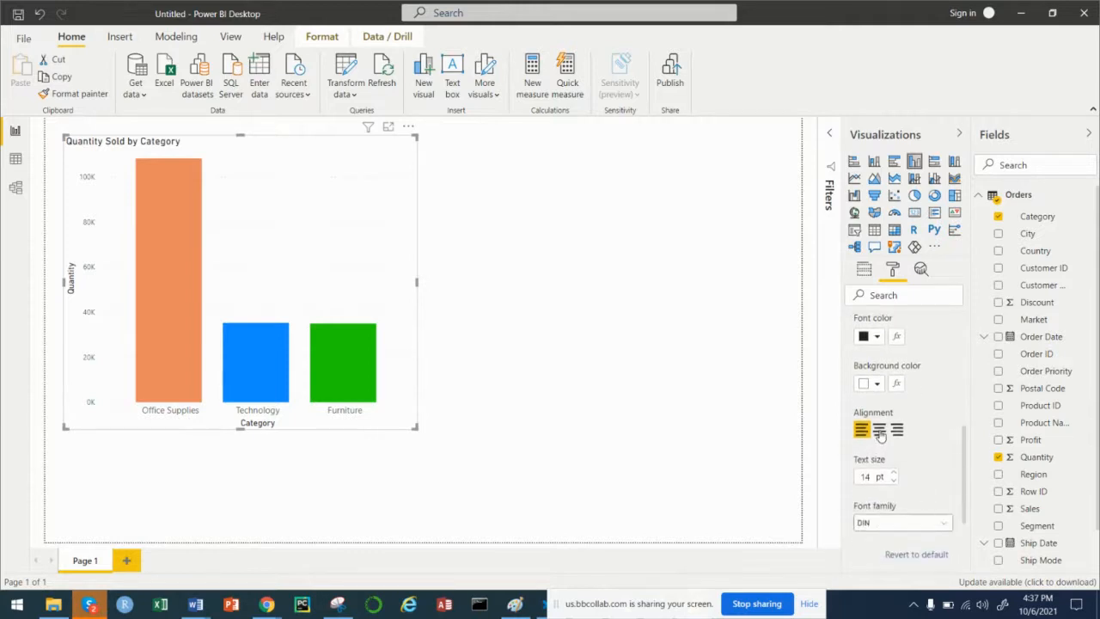
{"action": "left_click", "coordinate": [878, 431]}
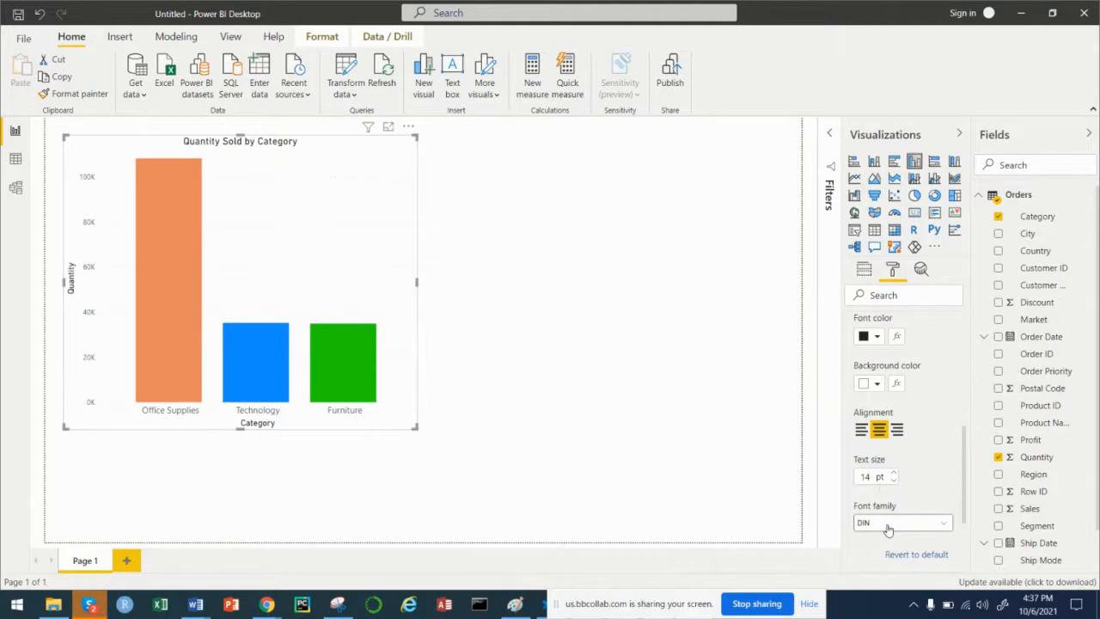
{"action": "scroll", "coordinate": [885, 503], "scroll_direction": "down", "scroll_amount": 3}
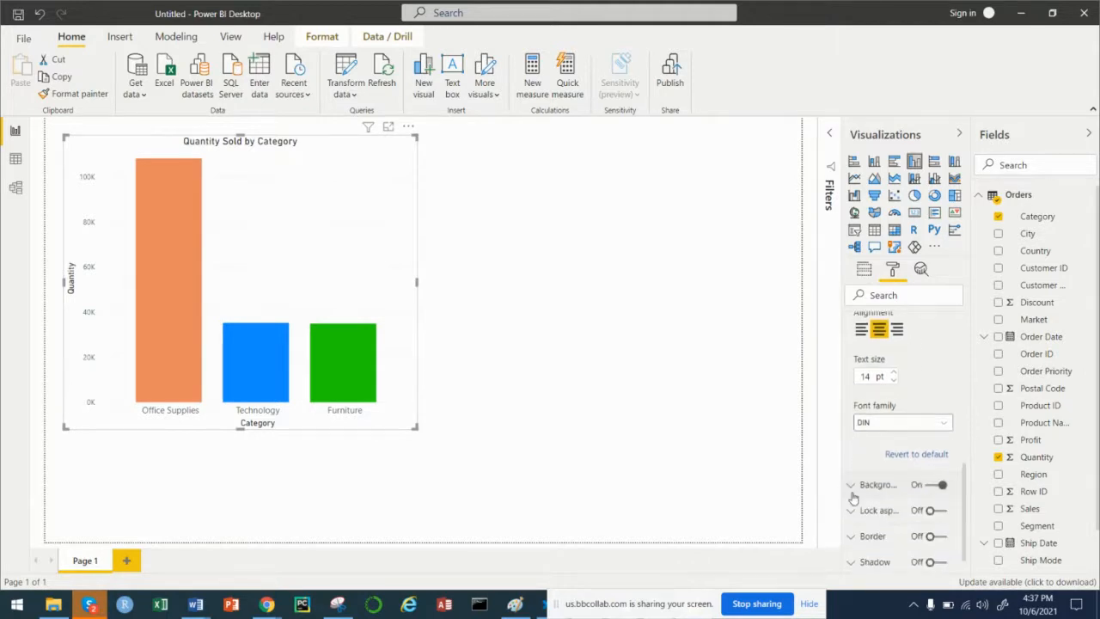
{"action": "scroll", "coordinate": [883, 497], "scroll_direction": "up", "scroll_amount": 3}
{"action": "scroll", "coordinate": [883, 495], "scroll_direction": "up", "scroll_amount": 3}
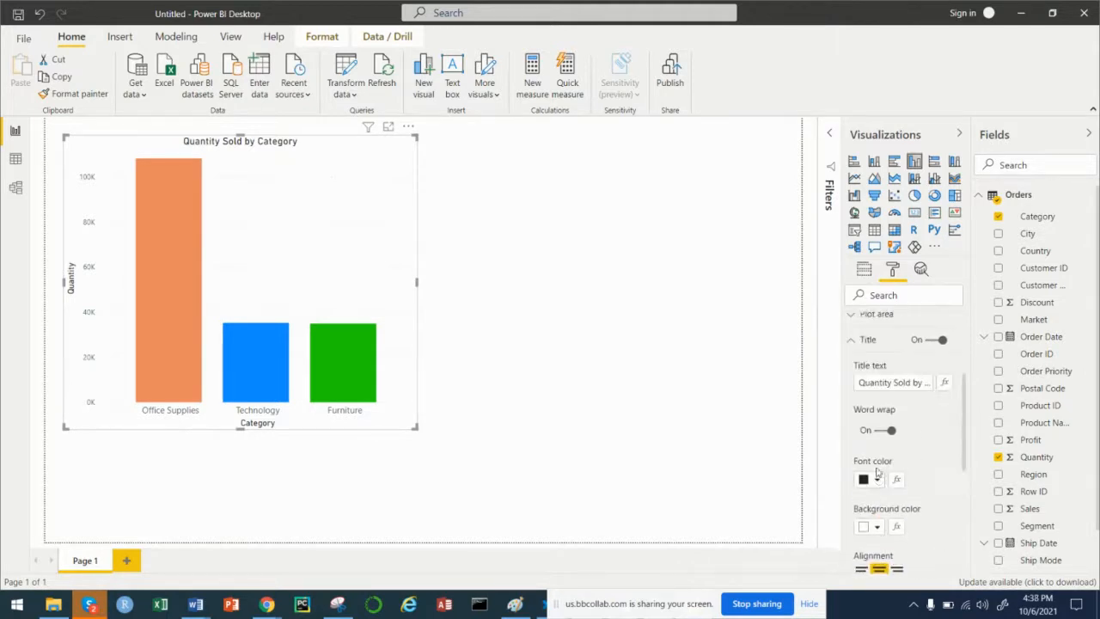
{"action": "left_click", "coordinate": [852, 340]}
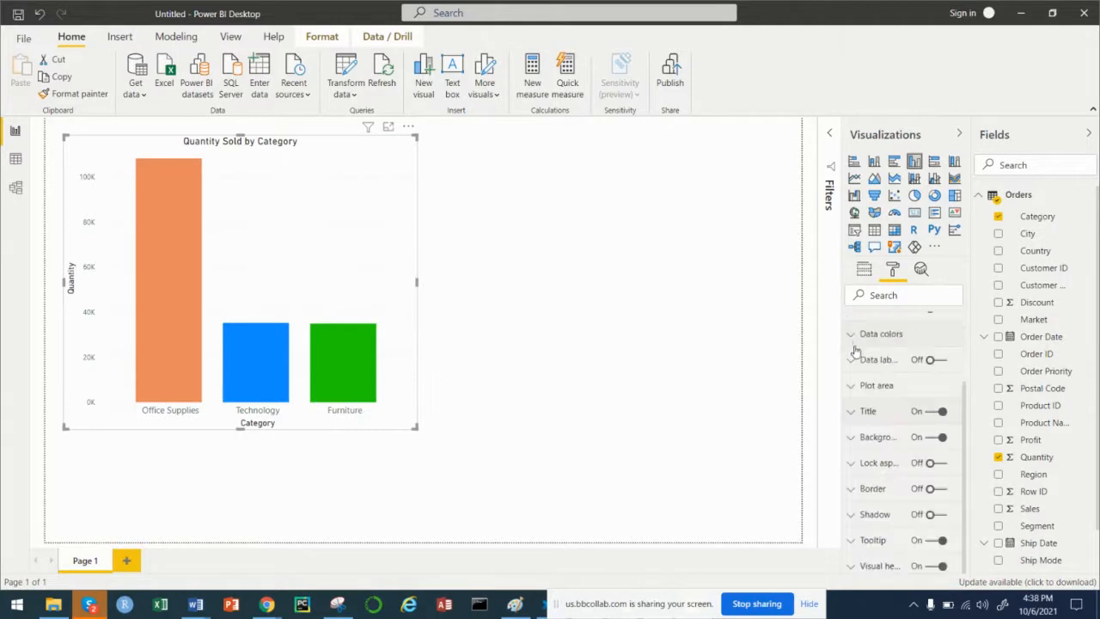
Try a border around the Quantity Sold by Category chart, check it with the chart deselected, and turn the border off again
{"action": "left_click", "coordinate": [853, 494]}
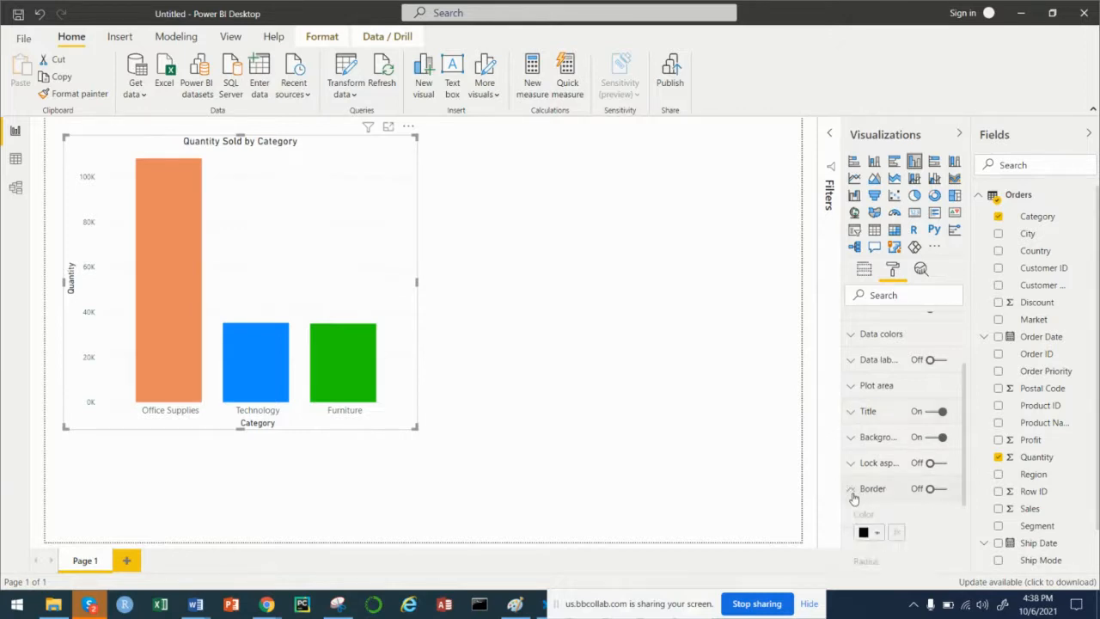
{"action": "left_click", "coordinate": [935, 489]}
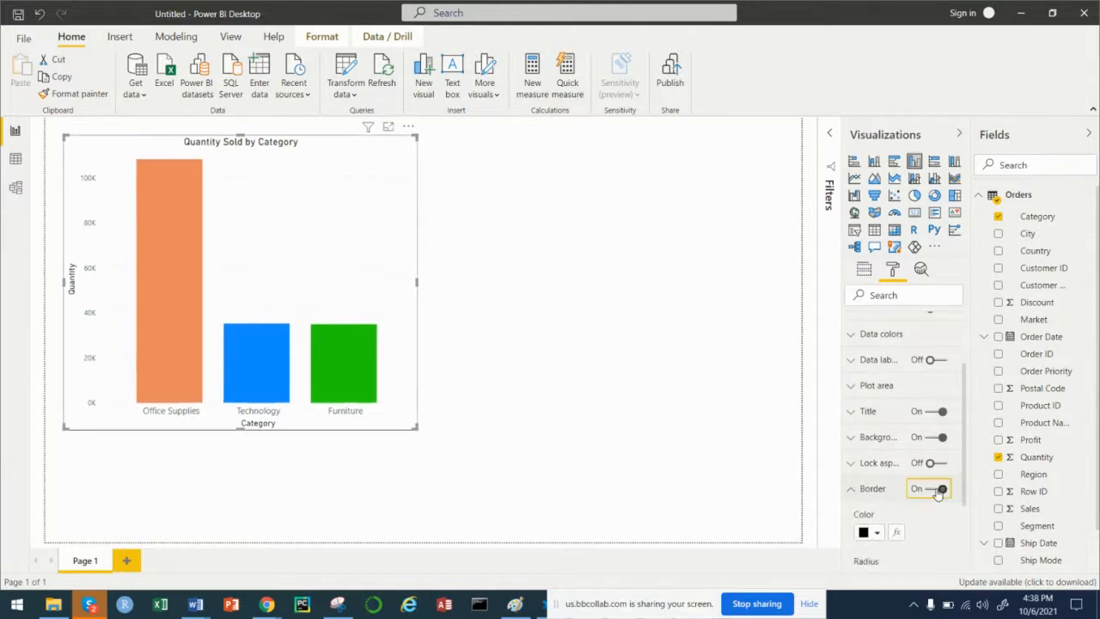
{"action": "left_click", "coordinate": [622, 355]}
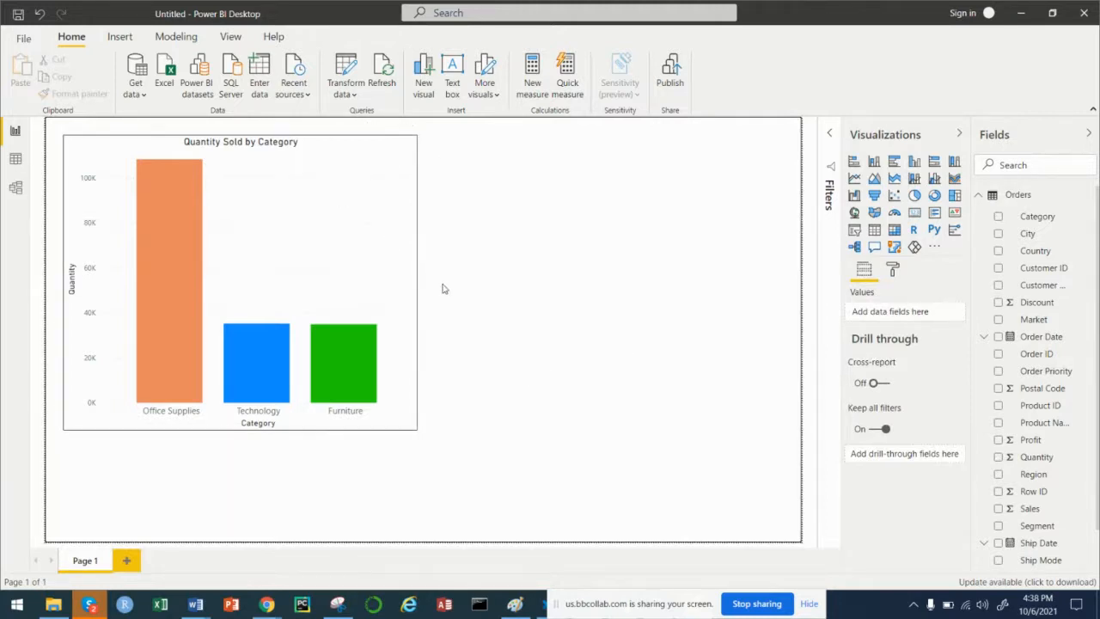
{"action": "left_click", "coordinate": [390, 220]}
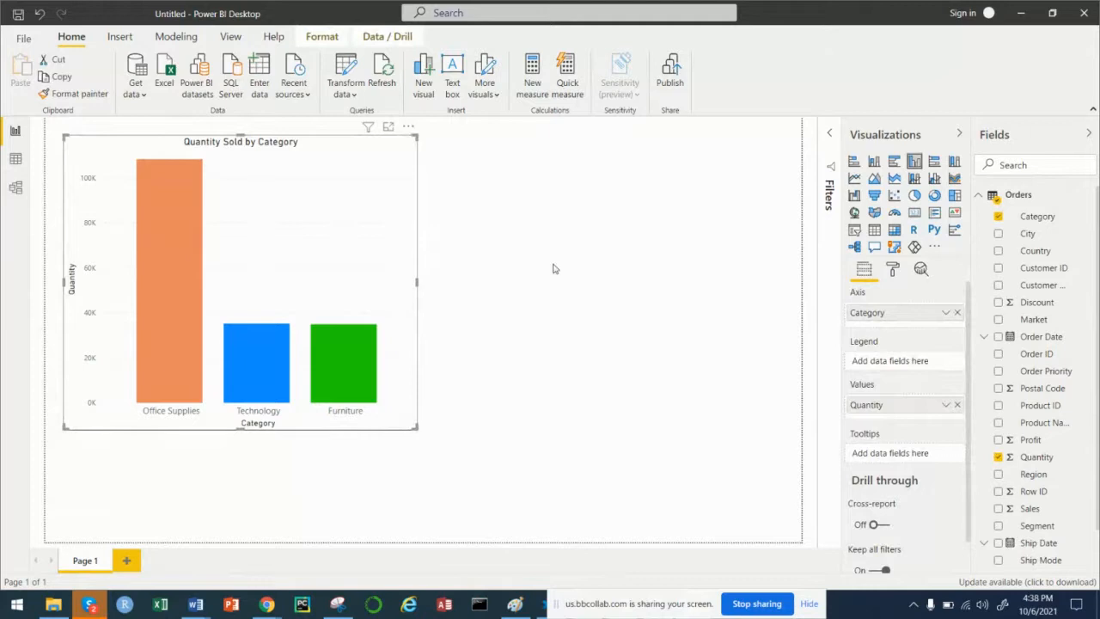
{"action": "left_click", "coordinate": [893, 272]}
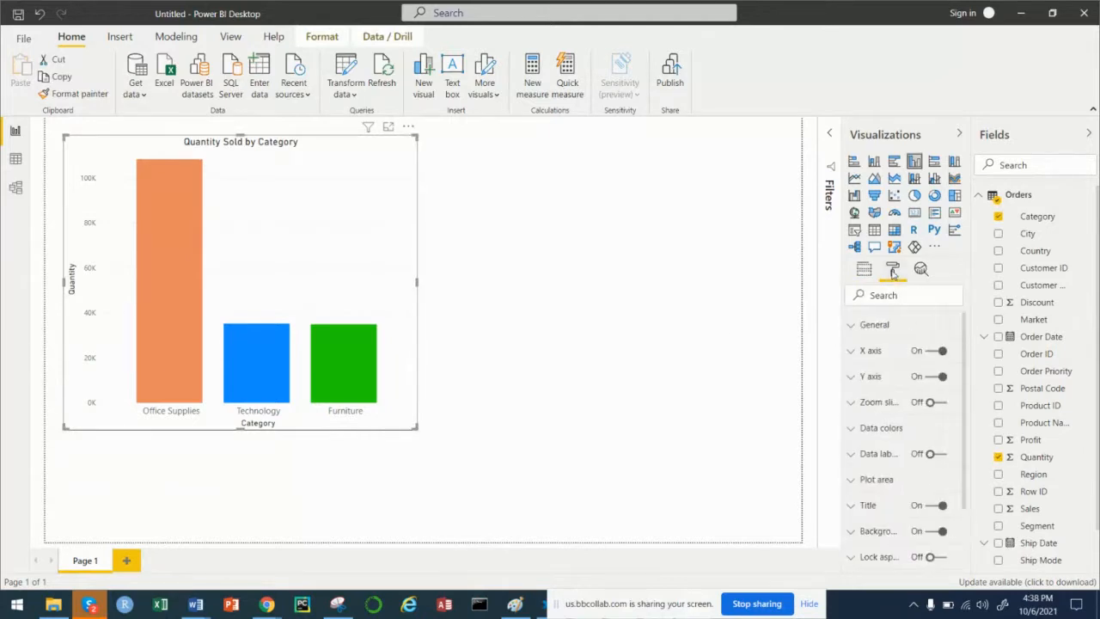
{"action": "scroll", "coordinate": [943, 483], "scroll_direction": "down", "scroll_amount": 3}
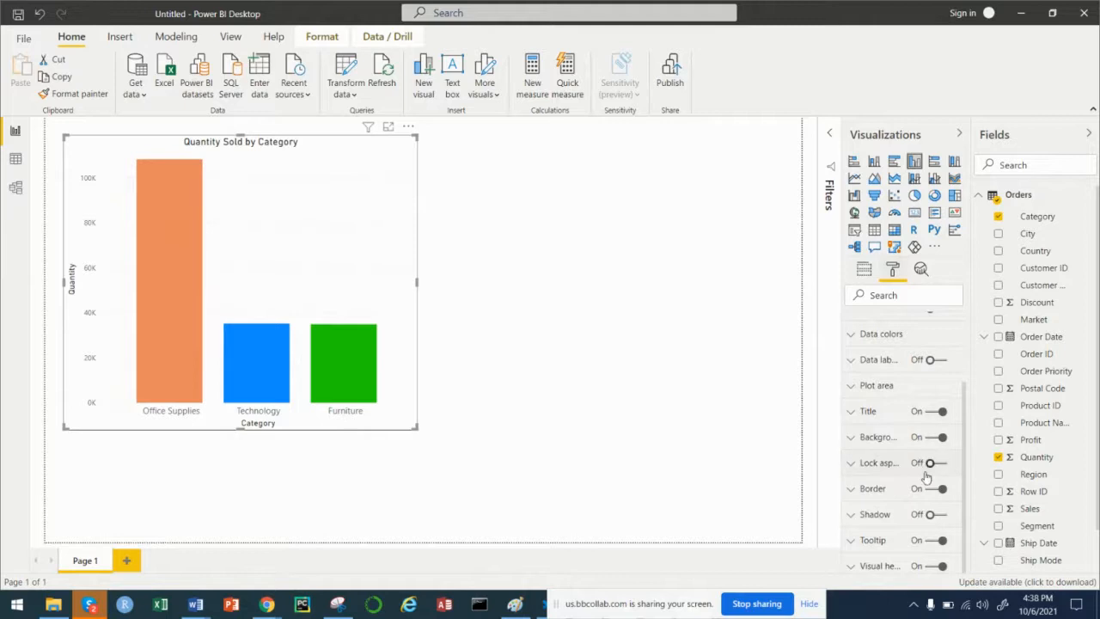
{"action": "left_click", "coordinate": [940, 494]}
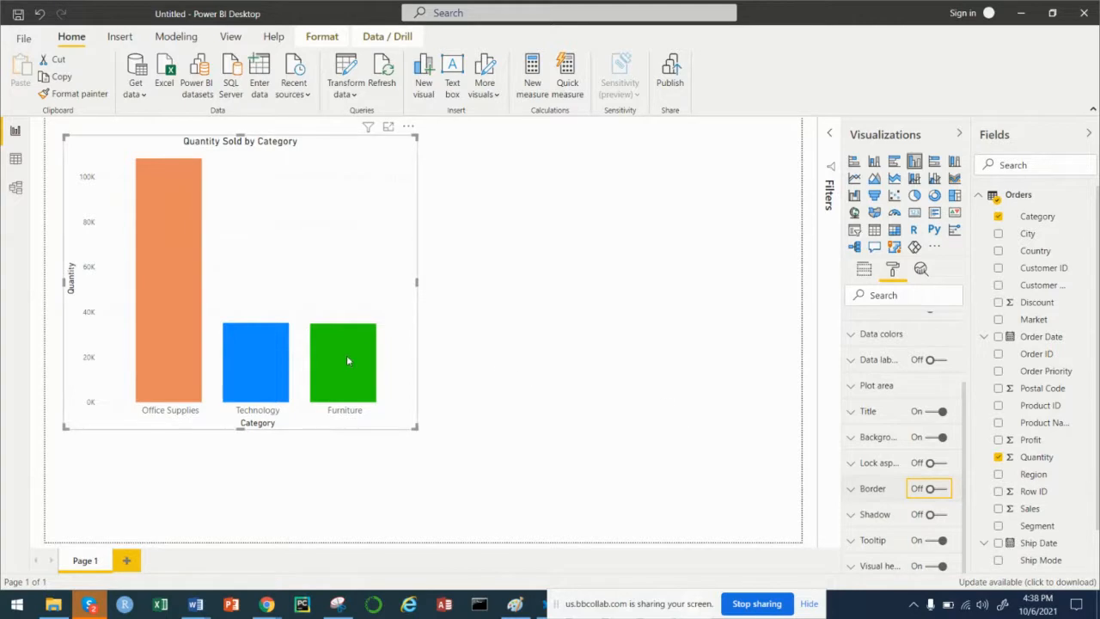
Examine the Furniture column's tooltip and look through the tooltip's type, page, color, font and transparency settings
{"action": "mouse_move", "coordinate": [347, 360]}
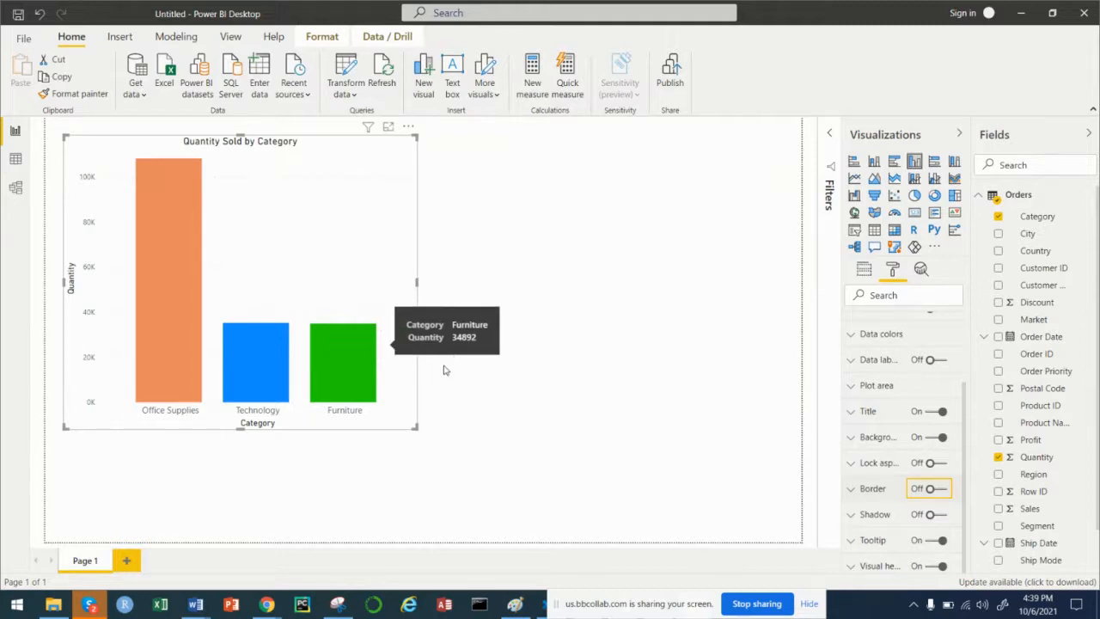
{"action": "scroll", "coordinate": [872, 502], "scroll_direction": "up", "scroll_amount": 2}
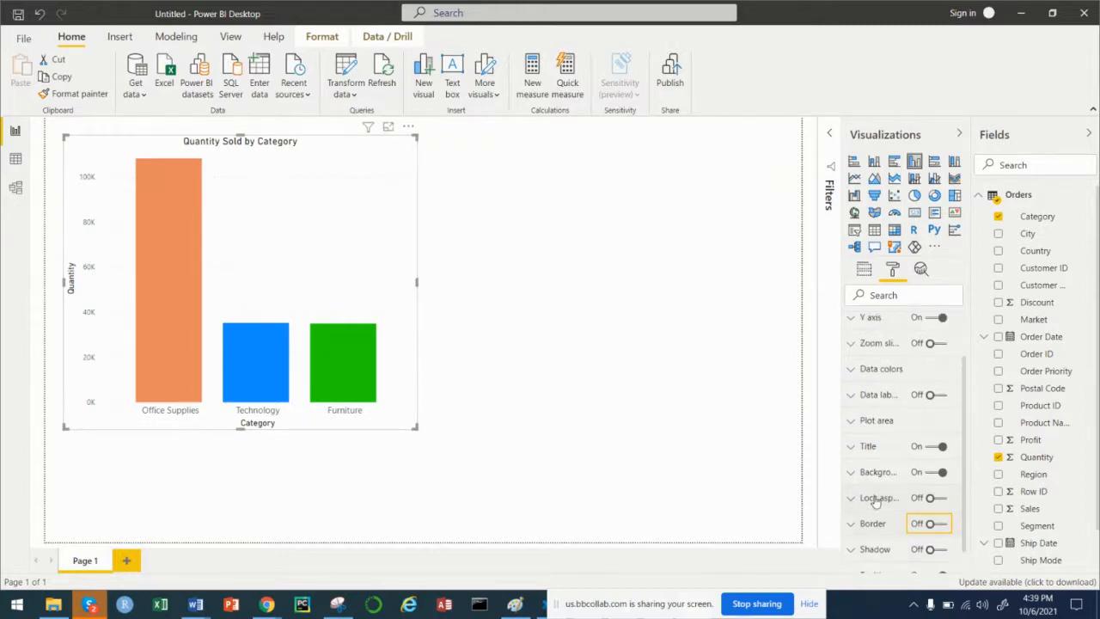
{"action": "scroll", "coordinate": [879, 498], "scroll_direction": "up", "scroll_amount": 1}
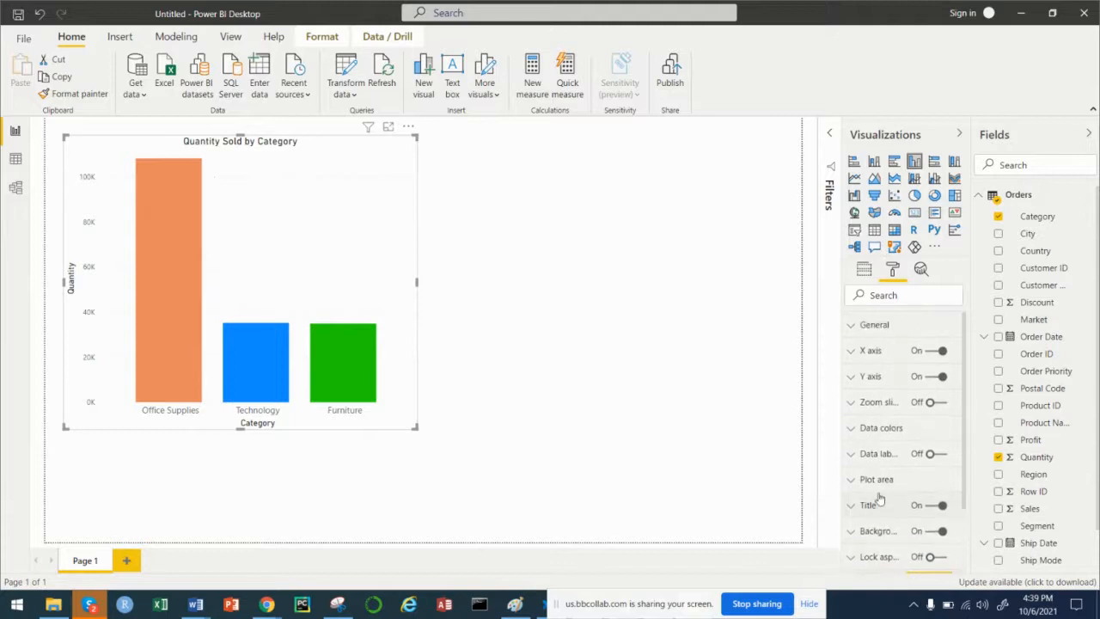
{"action": "scroll", "coordinate": [885, 507], "scroll_direction": "down", "scroll_amount": 3}
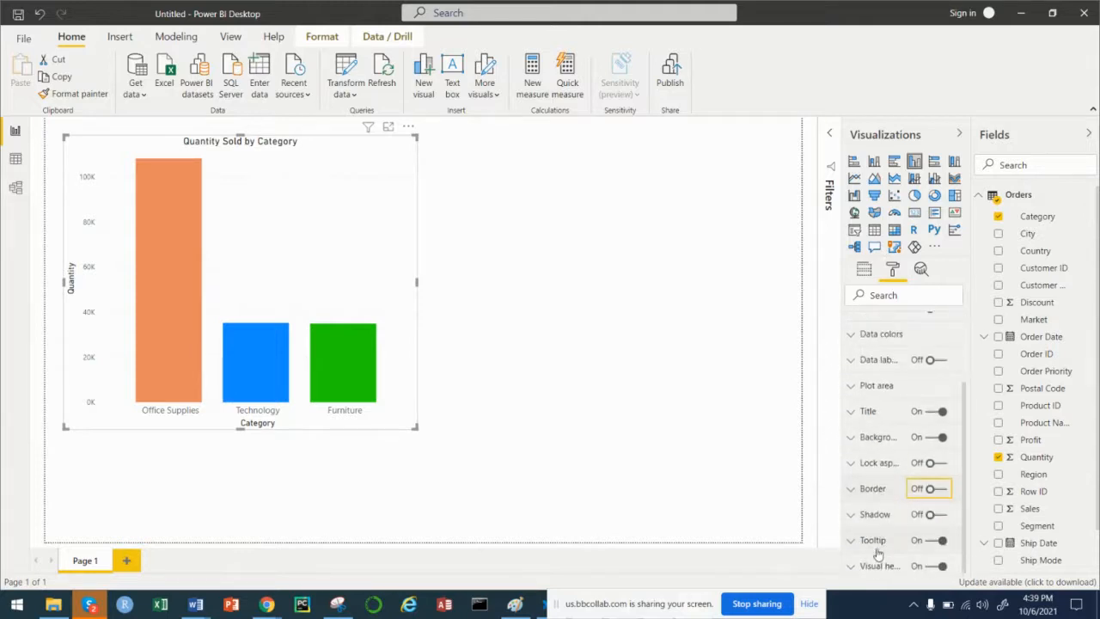
{"action": "left_click", "coordinate": [851, 539]}
{"action": "scroll", "coordinate": [853, 521], "scroll_direction": "down", "scroll_amount": 5}
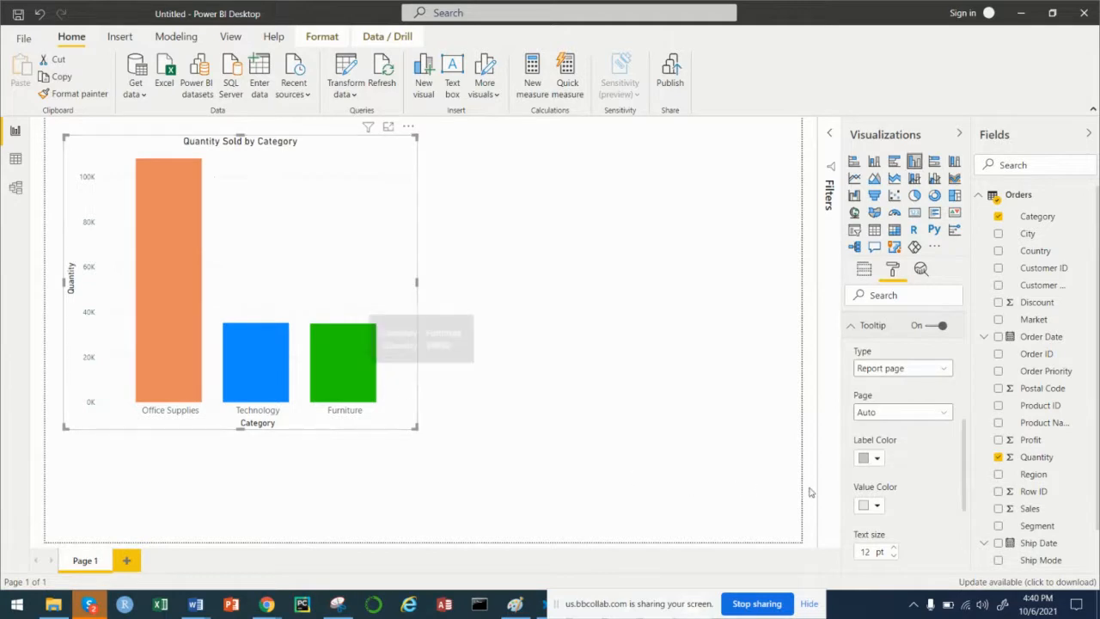
{"action": "scroll", "coordinate": [890, 502], "scroll_direction": "down", "scroll_amount": 3}
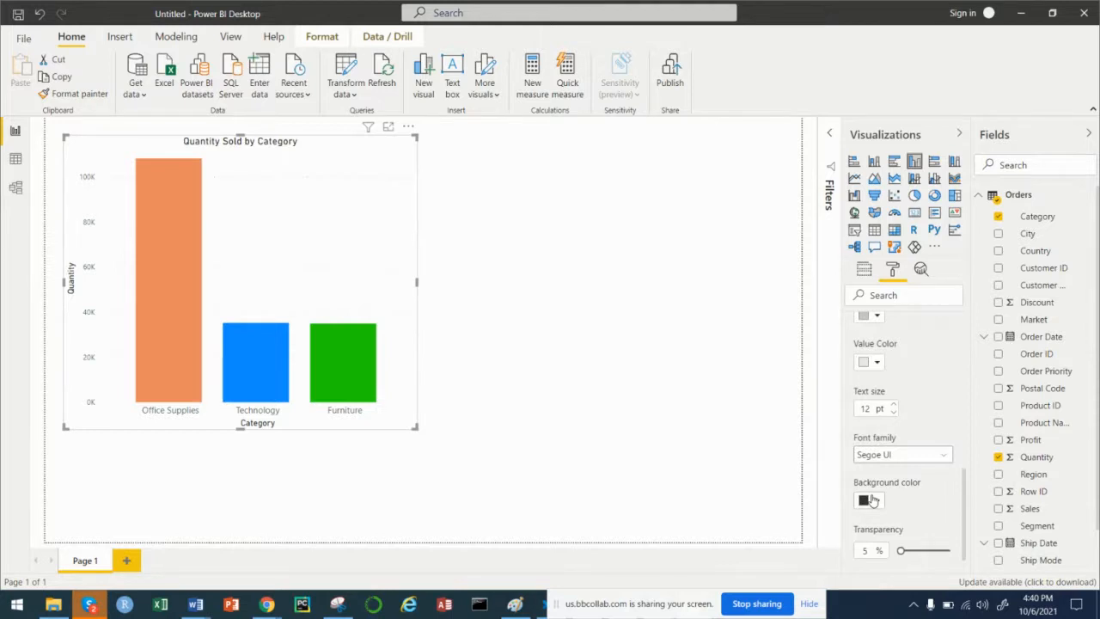
{"action": "scroll", "coordinate": [893, 490], "scroll_direction": "down", "scroll_amount": 1}
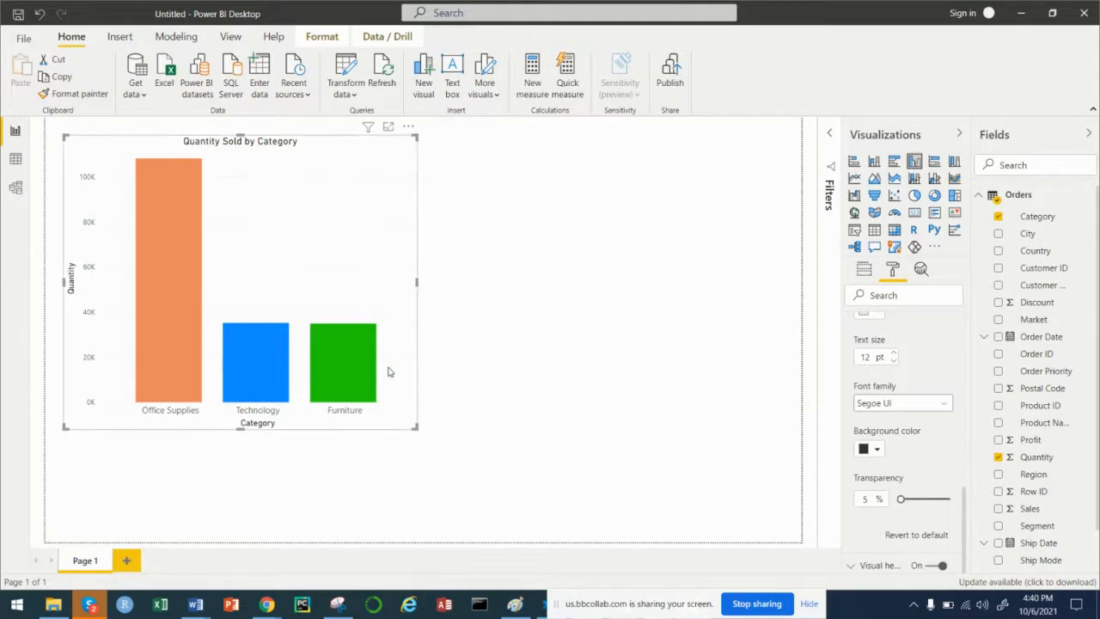
Try 75% transparency for the tooltip background, reduce it to a medium level, and close the tooltip settings
{"action": "mouse_move", "coordinate": [340, 371]}
{"action": "left_click_drag", "start_coordinate": [900, 499], "coordinate": [936, 498]}
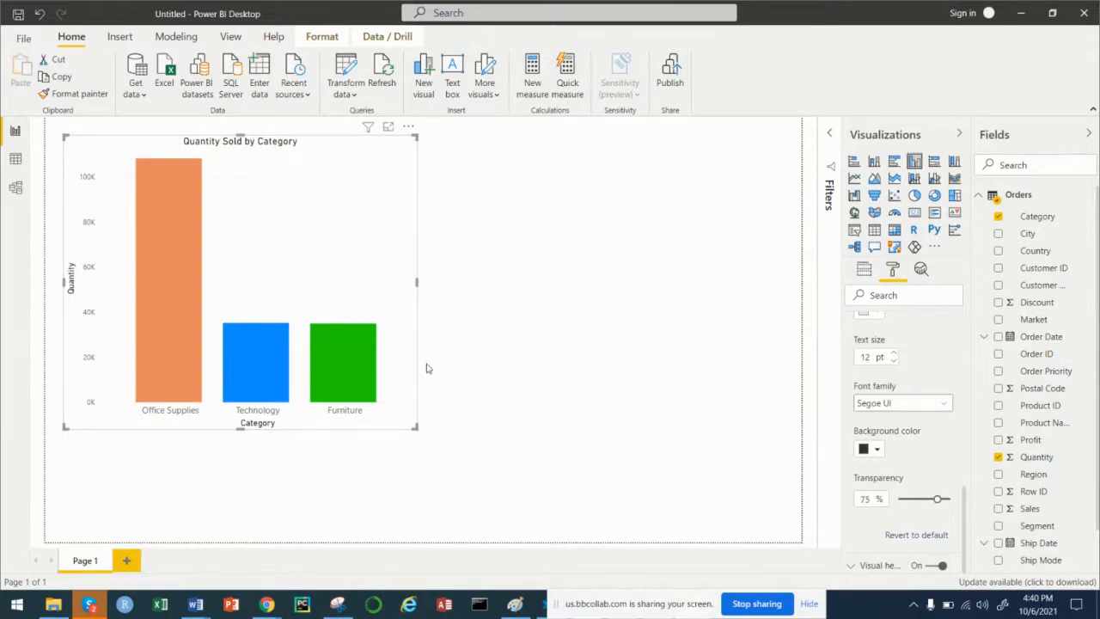
{"action": "mouse_move", "coordinate": [346, 360]}
{"action": "left_click_drag", "start_coordinate": [936, 499], "coordinate": [920, 499]}
{"action": "scroll", "coordinate": [885, 387], "scroll_direction": "up", "scroll_amount": 5}
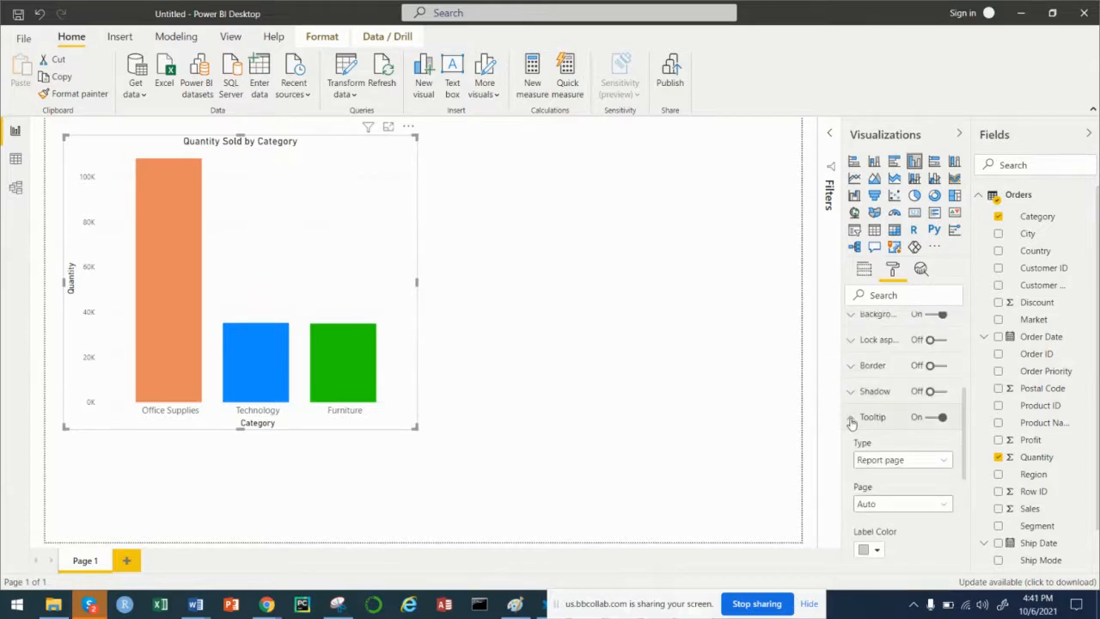
{"action": "left_click", "coordinate": [852, 419]}
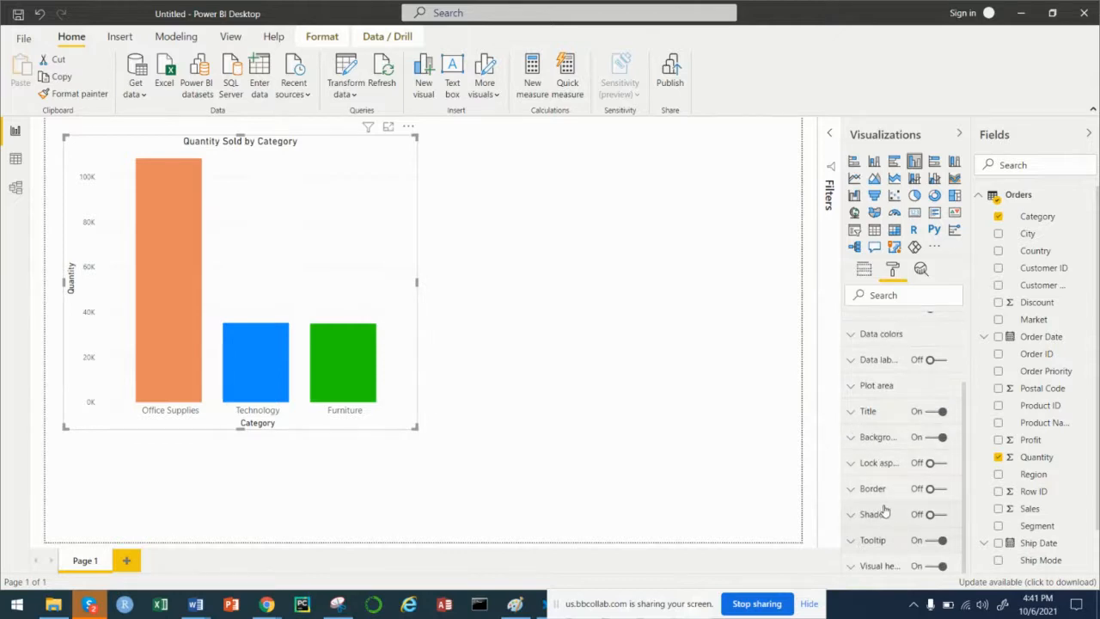
Turn on data labels for the columns of the Quantity Sold by Category chart
{"action": "scroll", "coordinate": [877, 502], "scroll_direction": "up", "scroll_amount": 1}
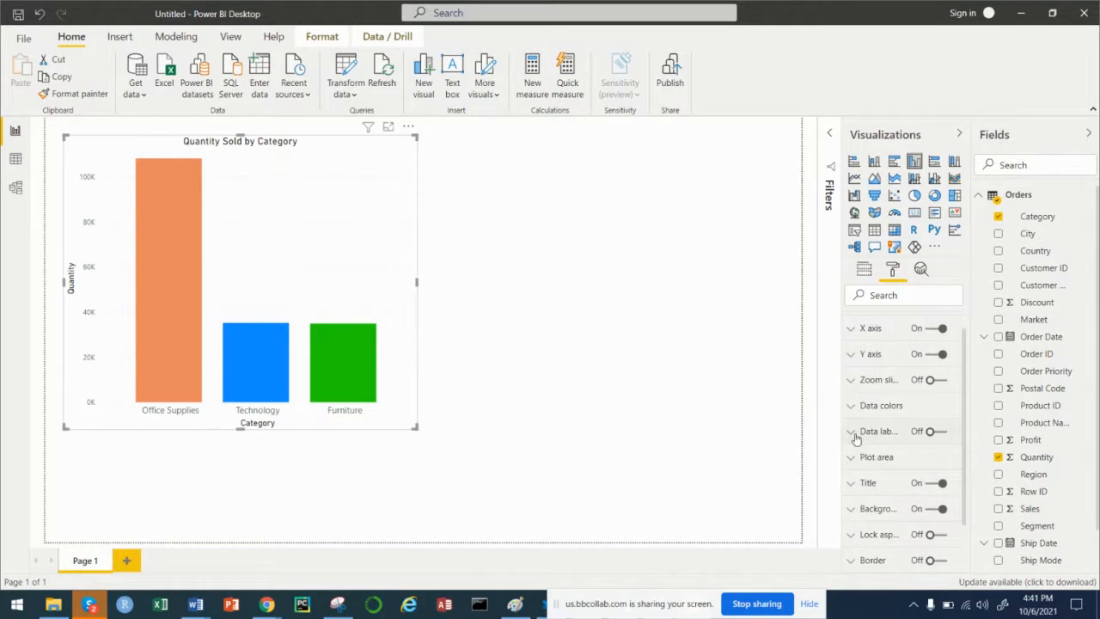
{"action": "left_click", "coordinate": [935, 433]}
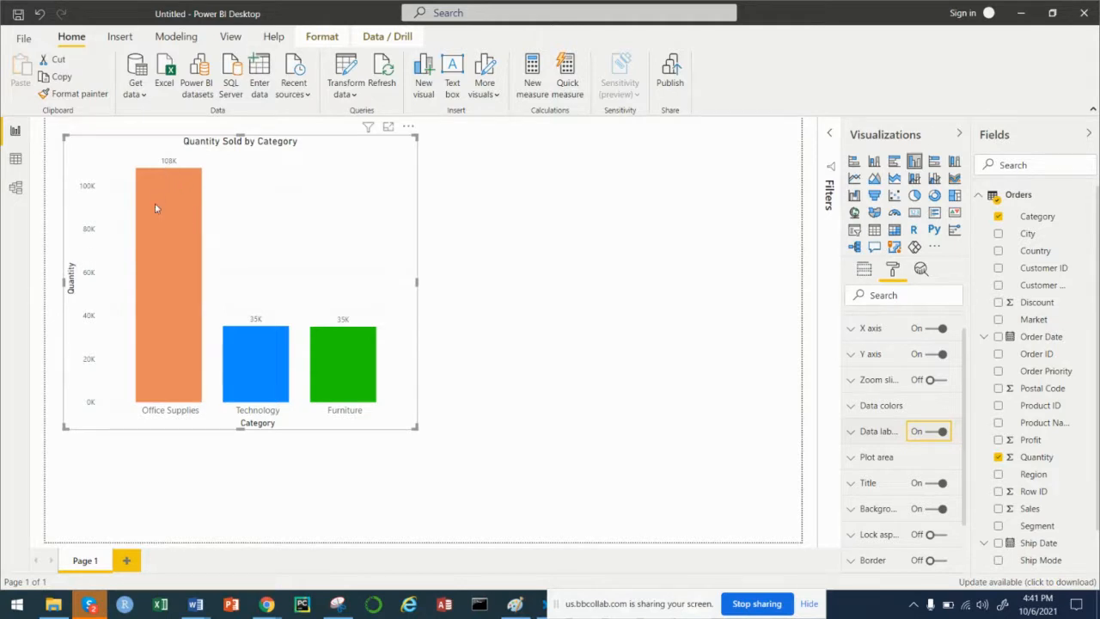
{"action": "mouse_move", "coordinate": [183, 207]}
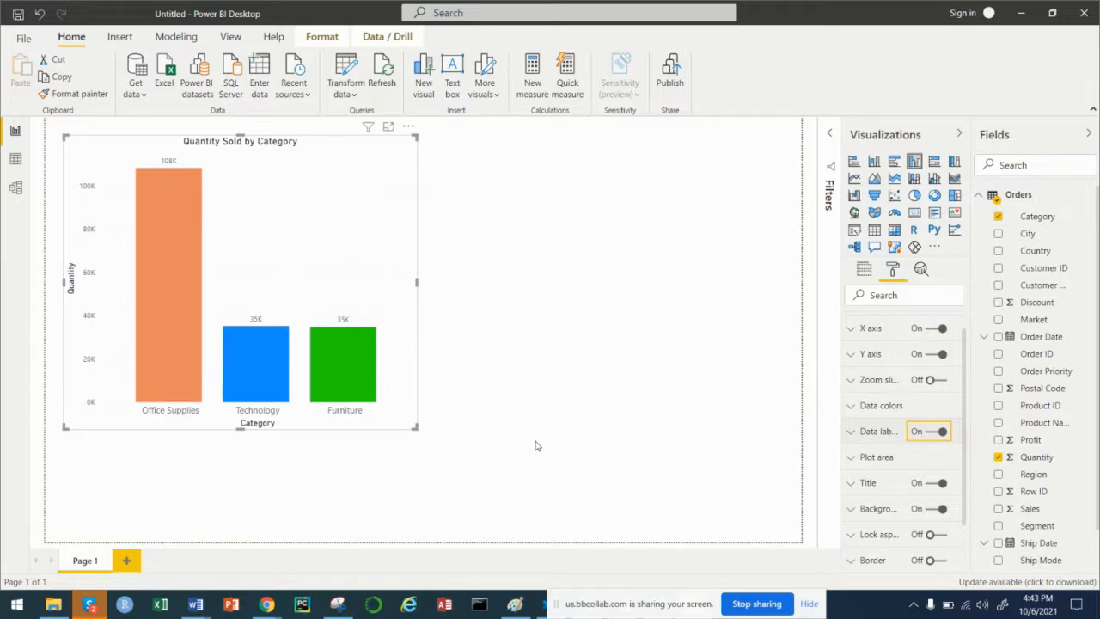
Add a second column chart to the page showing Sales by Category
{"action": "left_click", "coordinate": [535, 375]}
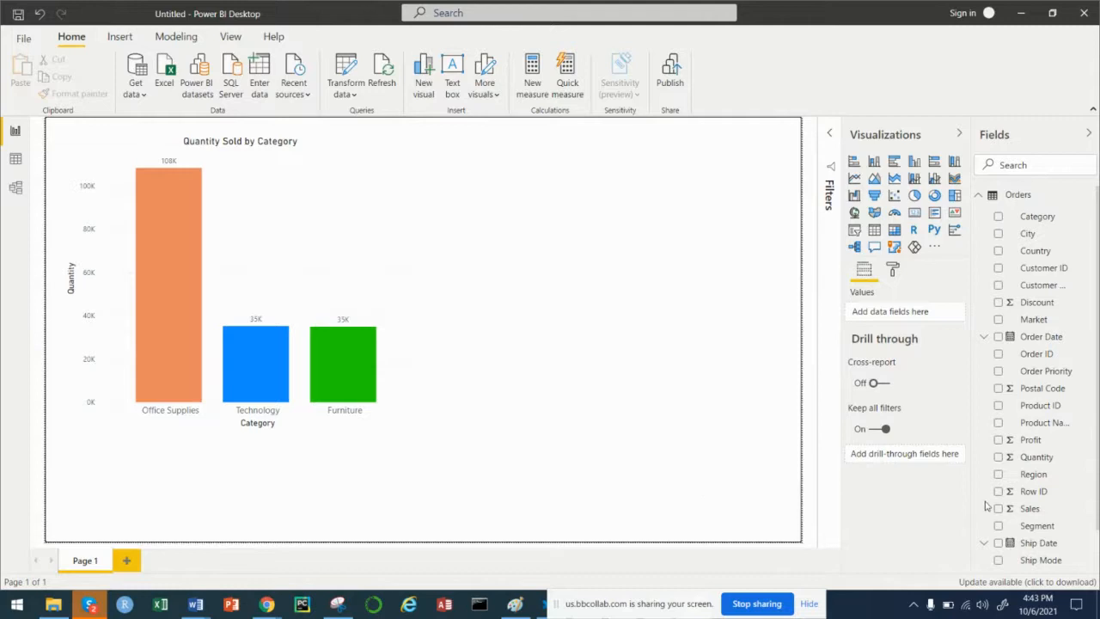
{"action": "scroll", "coordinate": [1028, 530], "scroll_direction": "down", "scroll_amount": 1}
{"action": "scroll", "coordinate": [1027, 529], "scroll_direction": "down", "scroll_amount": 1}
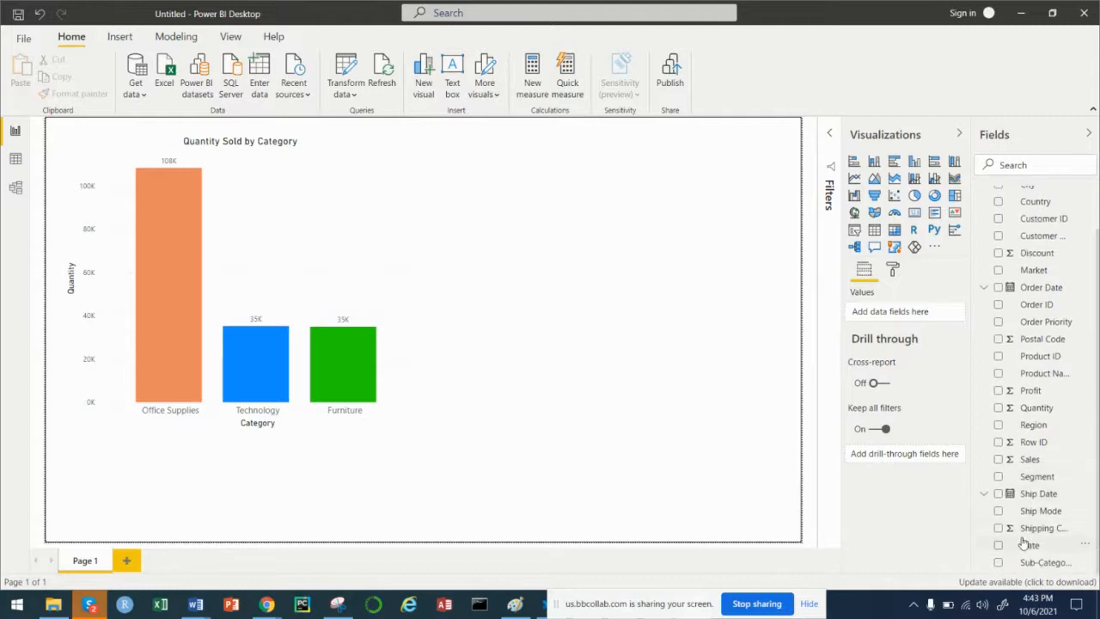
{"action": "left_click", "coordinate": [998, 460]}
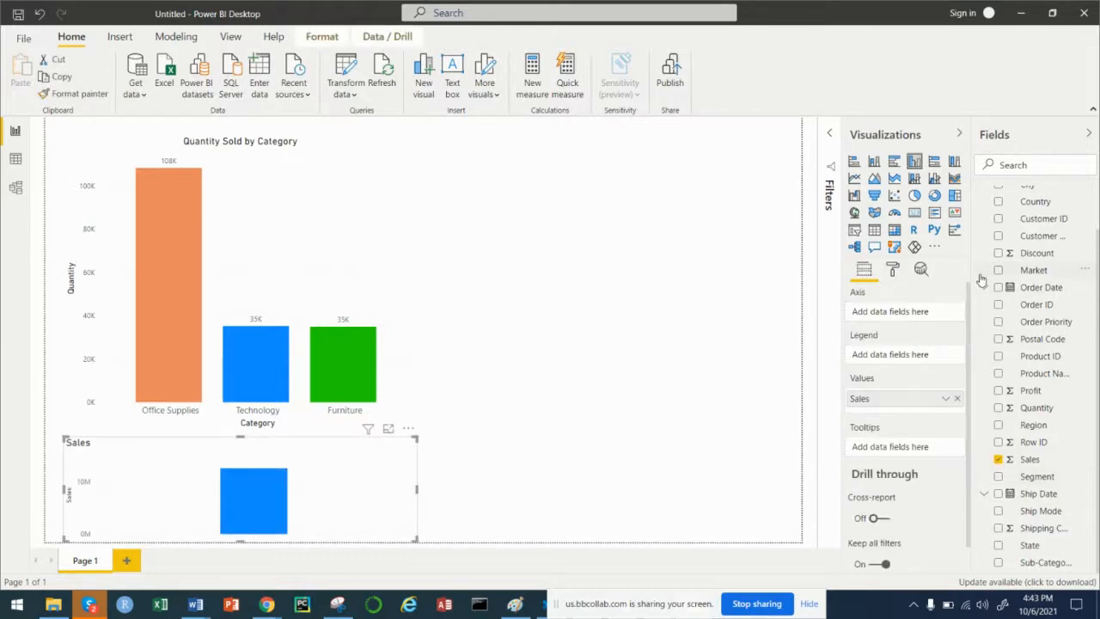
{"action": "scroll", "coordinate": [984, 278], "scroll_direction": "up", "scroll_amount": 1}
{"action": "left_click", "coordinate": [997, 217]}
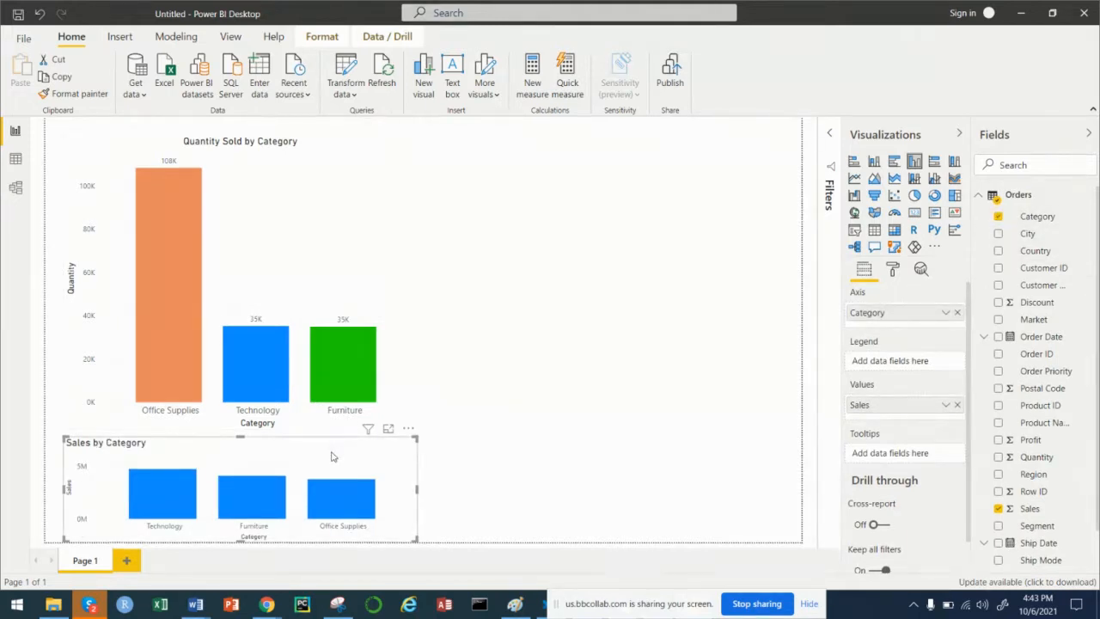
Place the Sales by Category chart beside the quantity chart, aligned at the top, and enlarge it to the same height
{"action": "left_click_drag", "start_coordinate": [333, 457], "coordinate": [700, 158]}
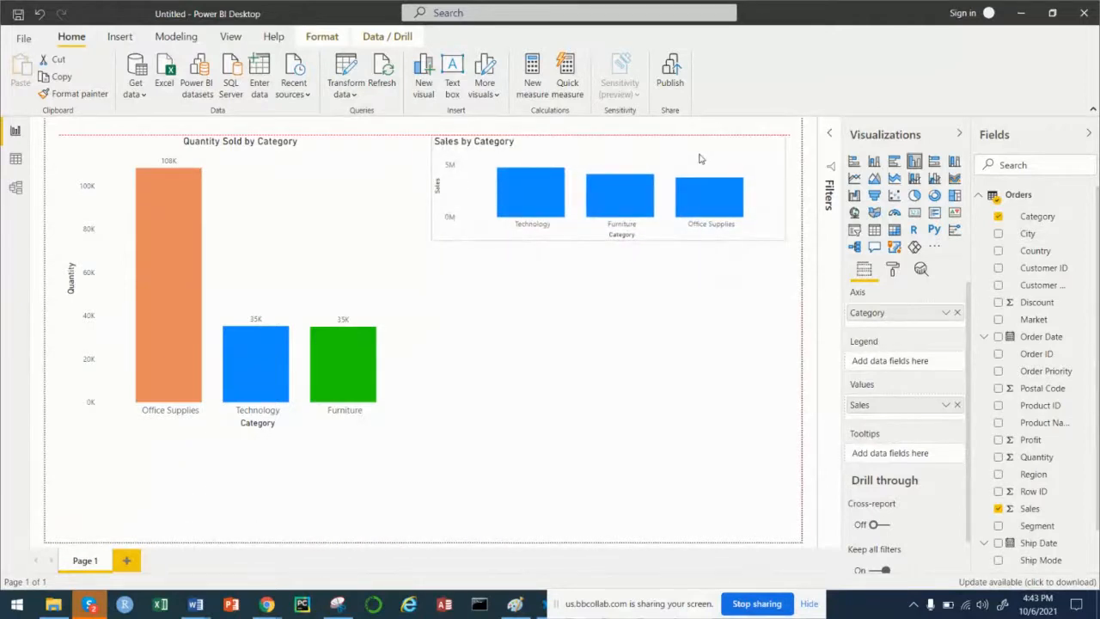
{"action": "left_click_drag", "start_coordinate": [699, 159], "coordinate": [700, 158]}
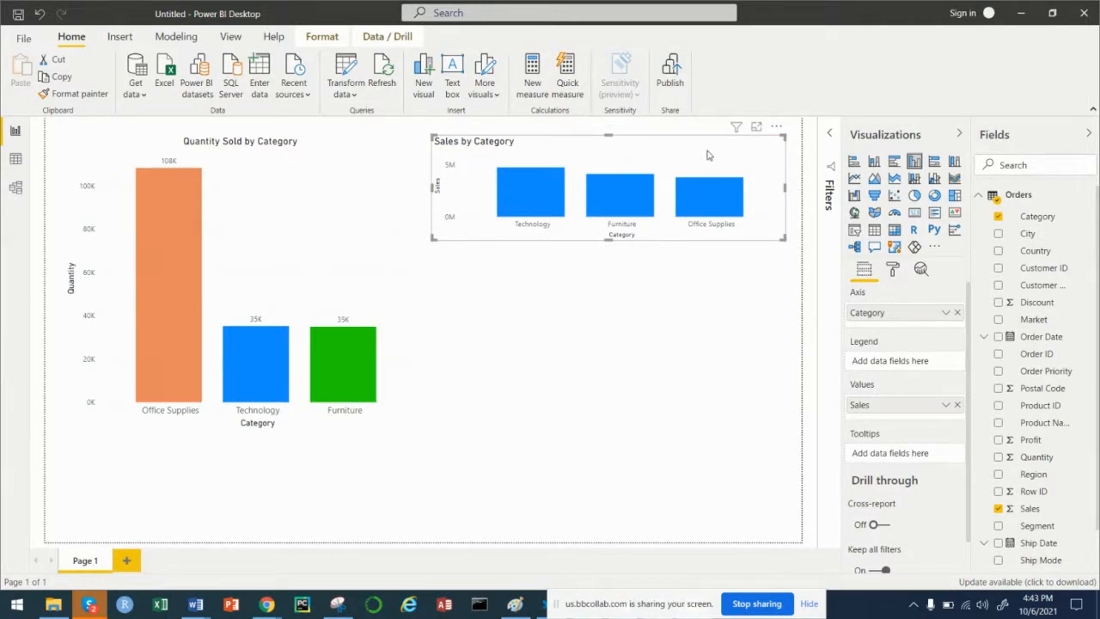
{"action": "mouse_move", "coordinate": [708, 154]}
{"action": "left_mouse_down"}
{"action": "mouse_move", "coordinate": [713, 175]}
{"action": "mouse_move", "coordinate": [712, 159]}
{"action": "left_mouse_up"}
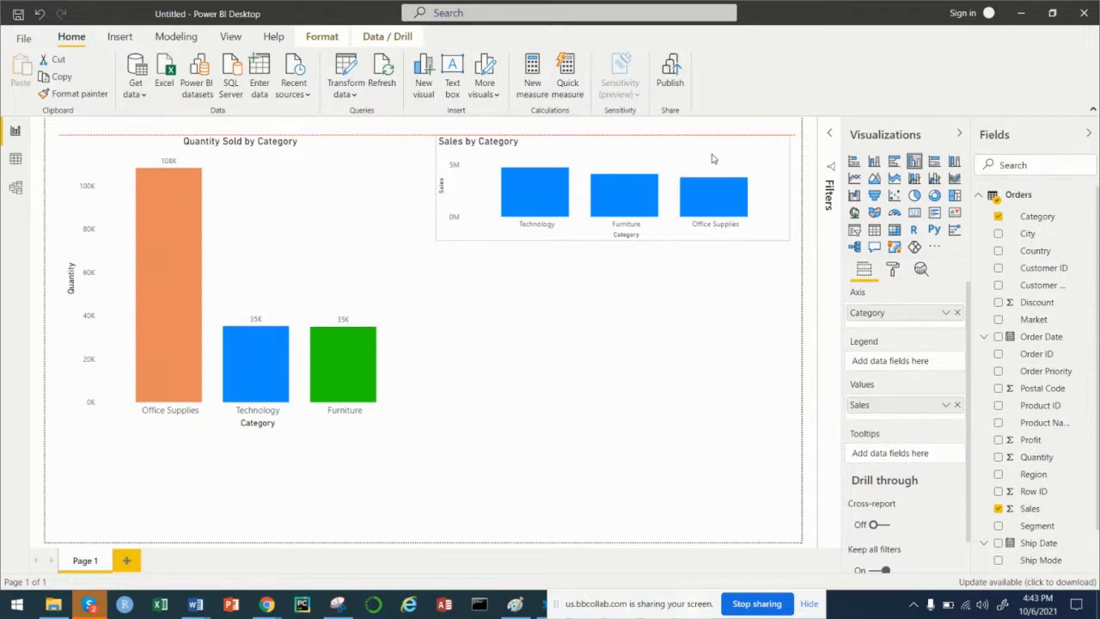
{"action": "left_click_drag", "start_coordinate": [788, 239], "coordinate": [777, 432]}
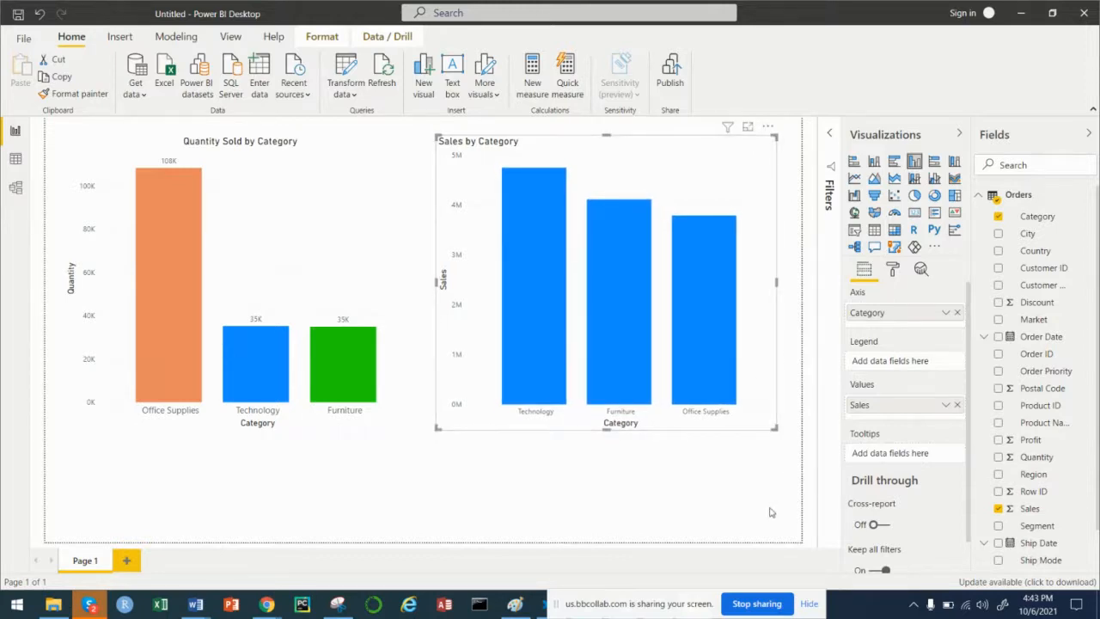
Try copying the Quantity Sold by Category chart's formatting onto the Sales by Category chart with Format Painter, and undo it
{"action": "left_click", "coordinate": [693, 512]}
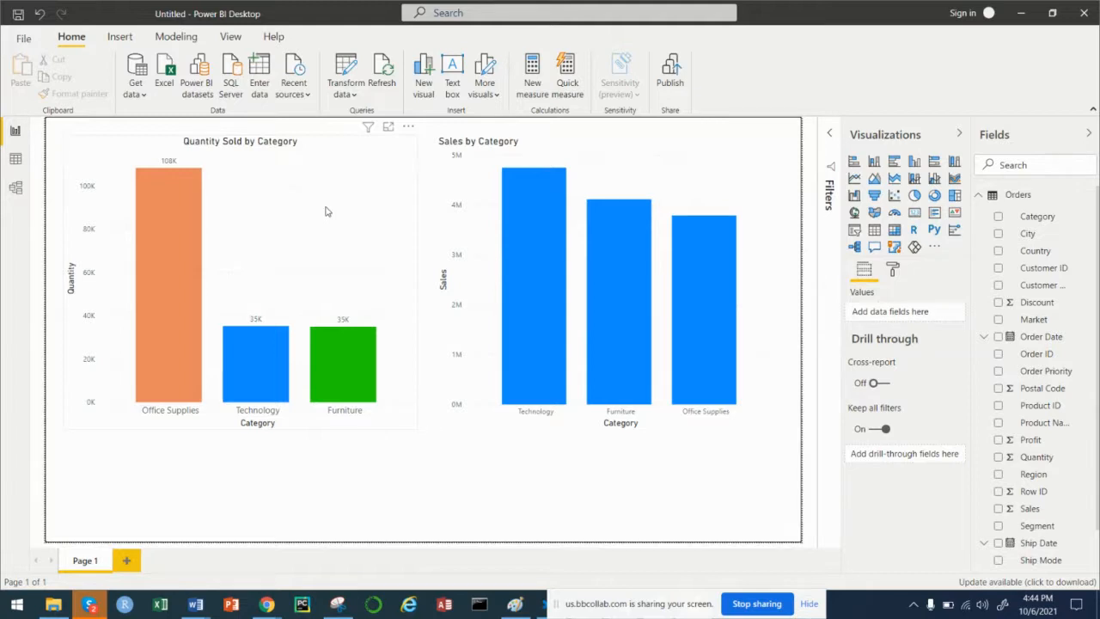
{"action": "left_click", "coordinate": [388, 169]}
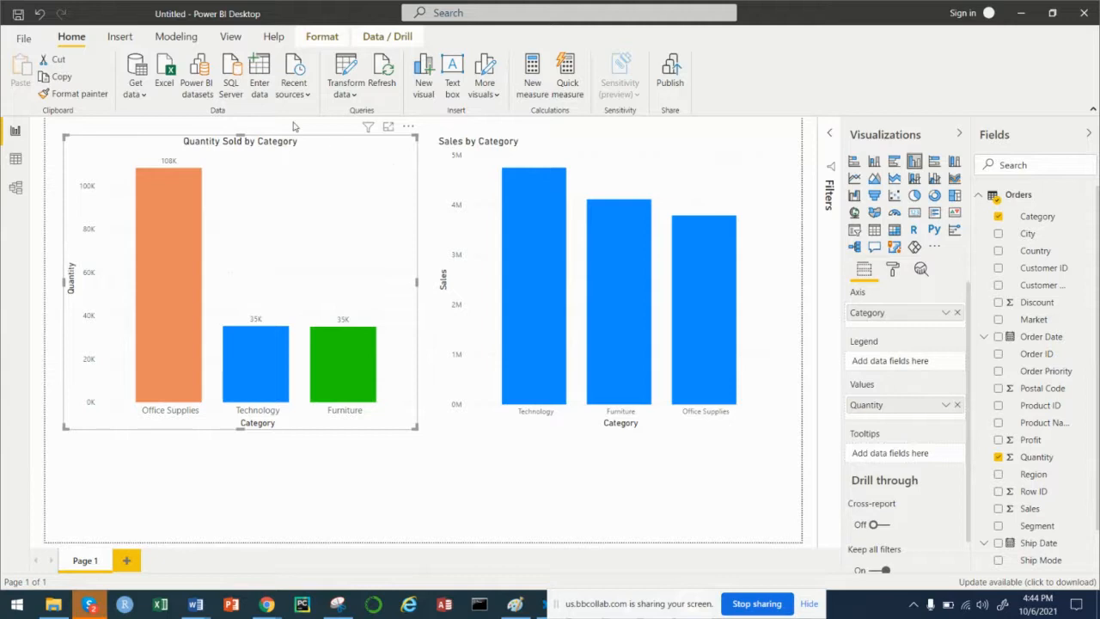
{"action": "left_click", "coordinate": [75, 94]}
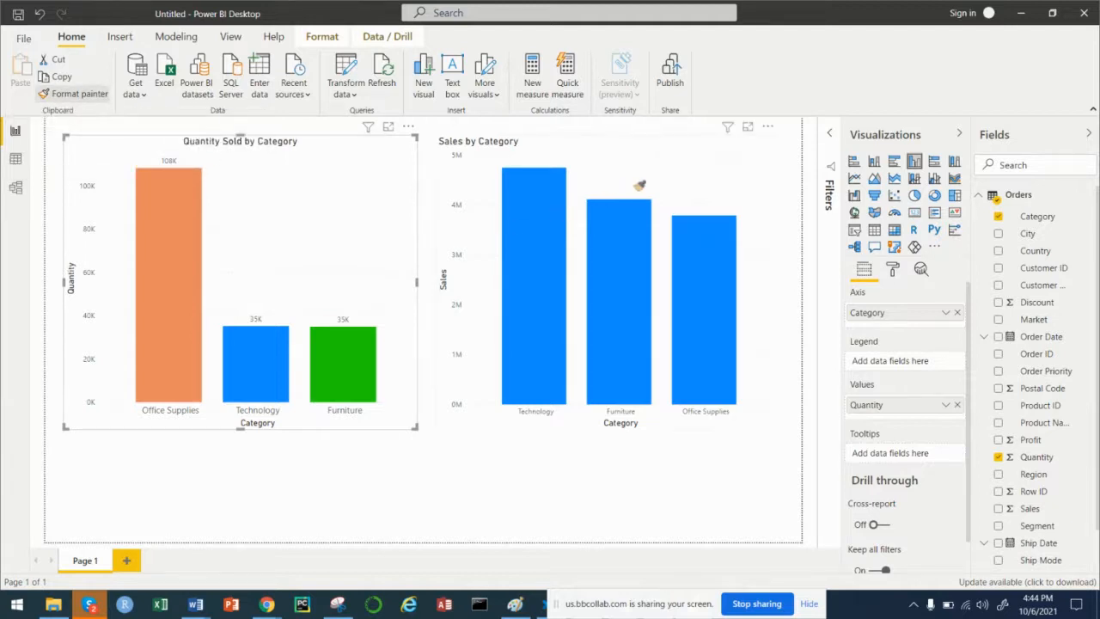
{"action": "left_click", "coordinate": [674, 165]}
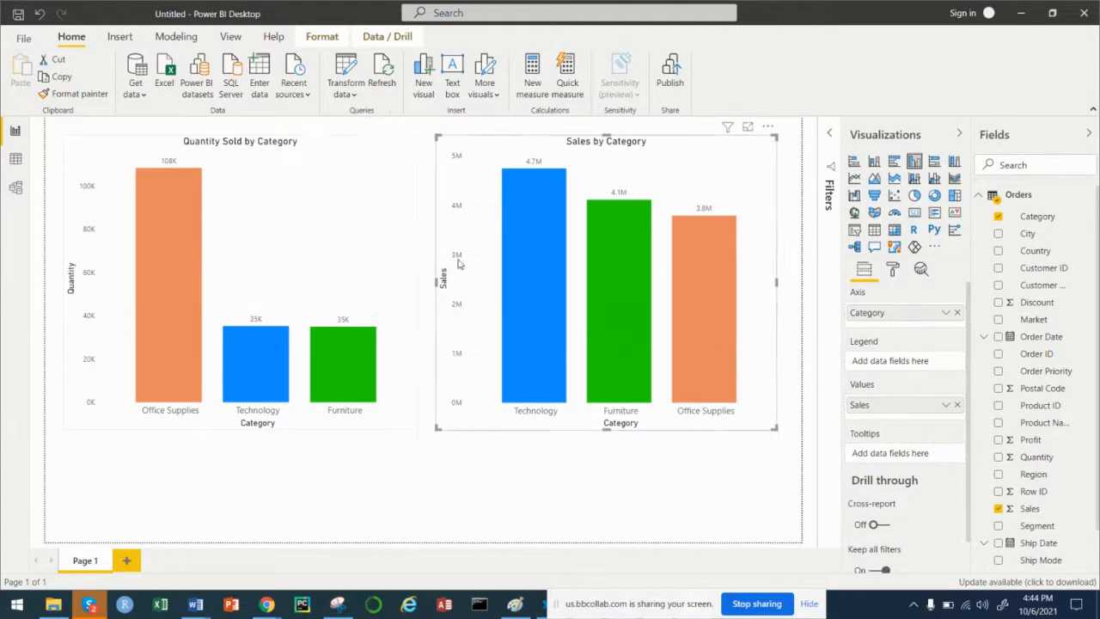
{"action": "left_click", "coordinate": [39, 14]}
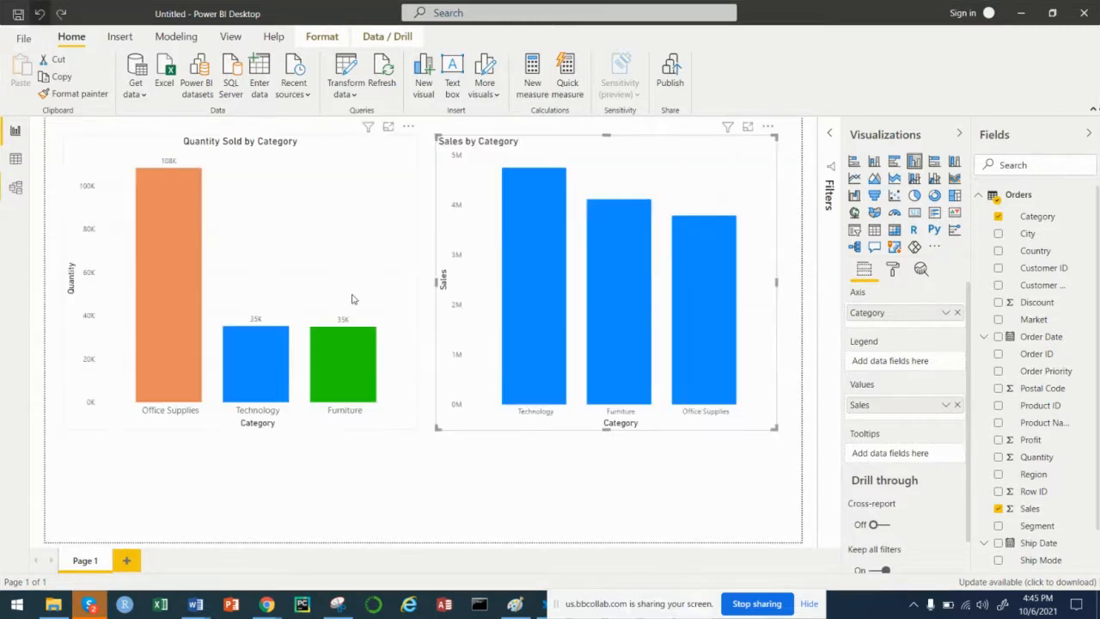
Apply the Quantity Sold by Category chart's formatting to the Sales by Category chart with Format Painter
{"action": "left_click", "coordinate": [365, 172]}
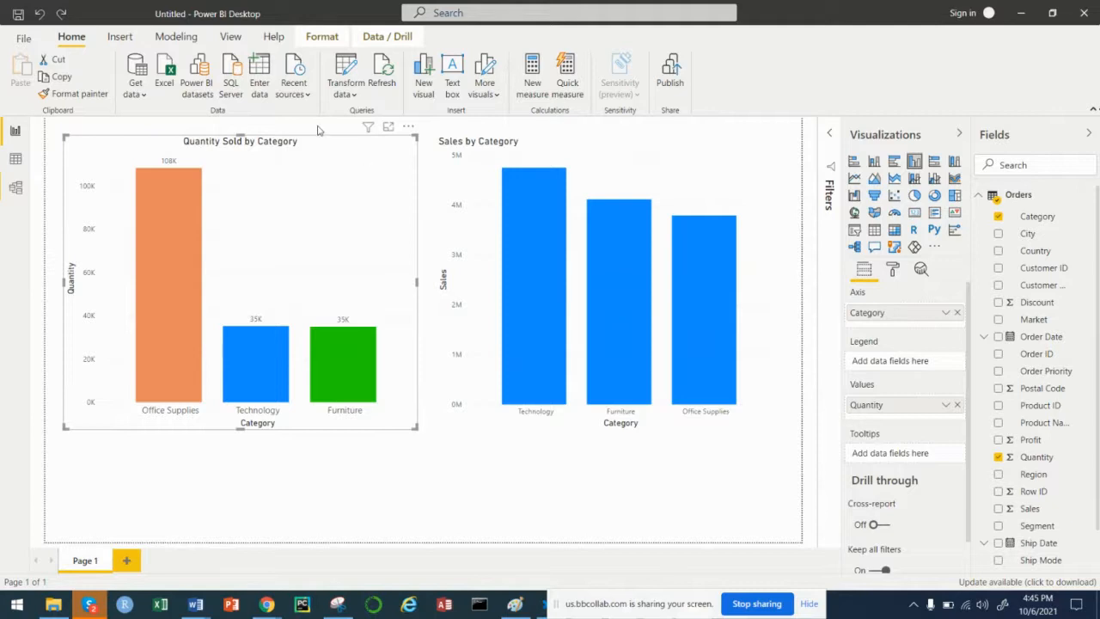
{"action": "left_click", "coordinate": [87, 99]}
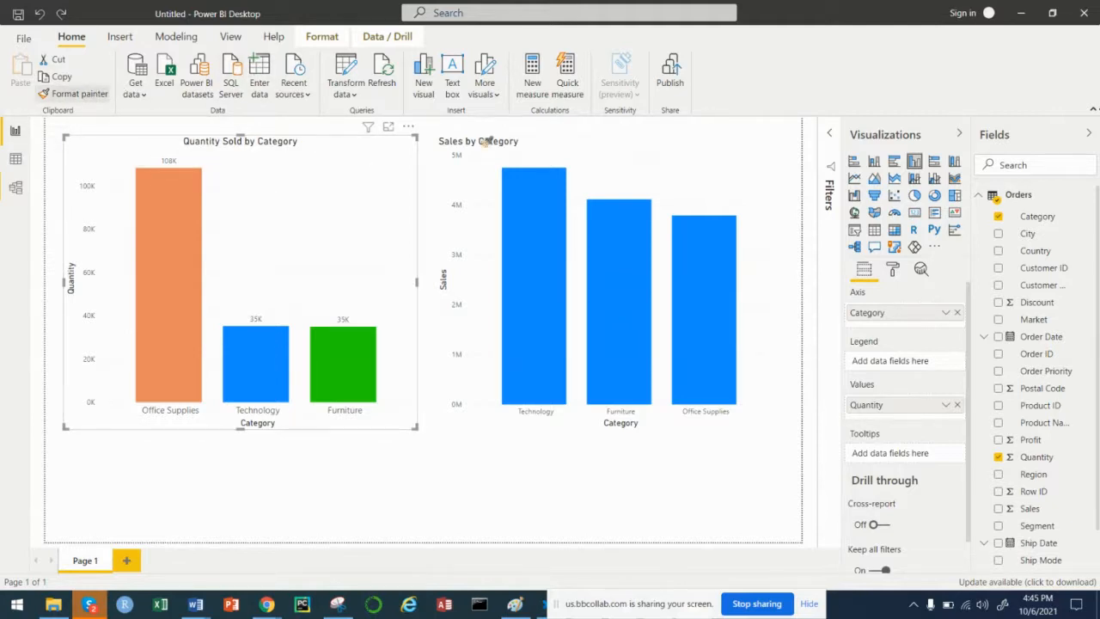
{"action": "left_click", "coordinate": [668, 171]}
{"action": "mouse_move", "coordinate": [711, 228]}
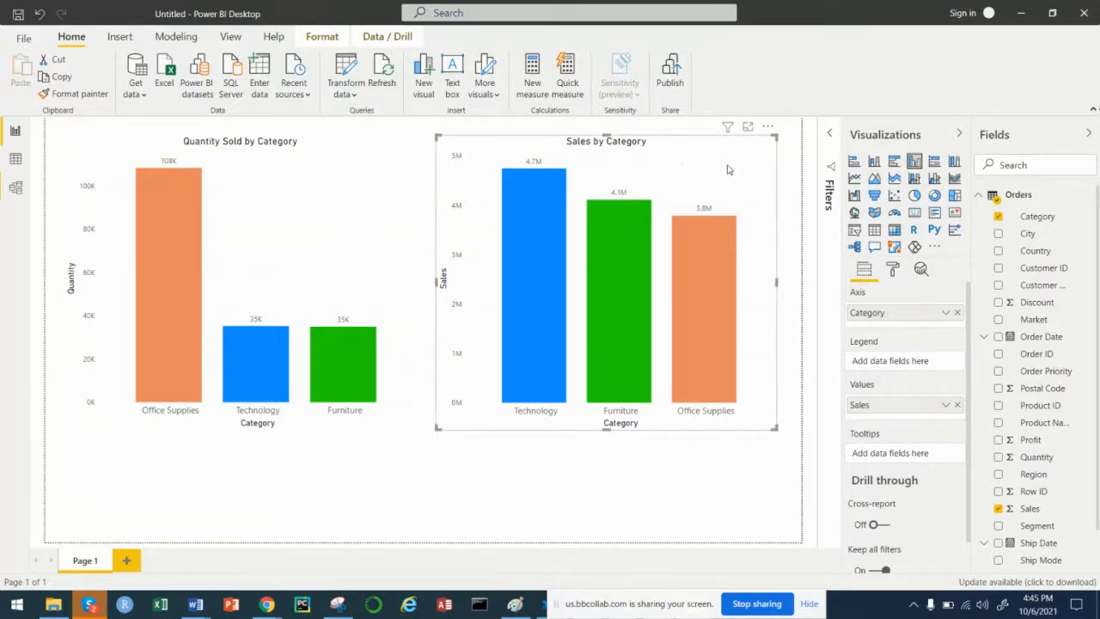
Try the Inside end position for the Sales by Category chart's data labels, and change it to Outside end
{"action": "left_click", "coordinate": [893, 271]}
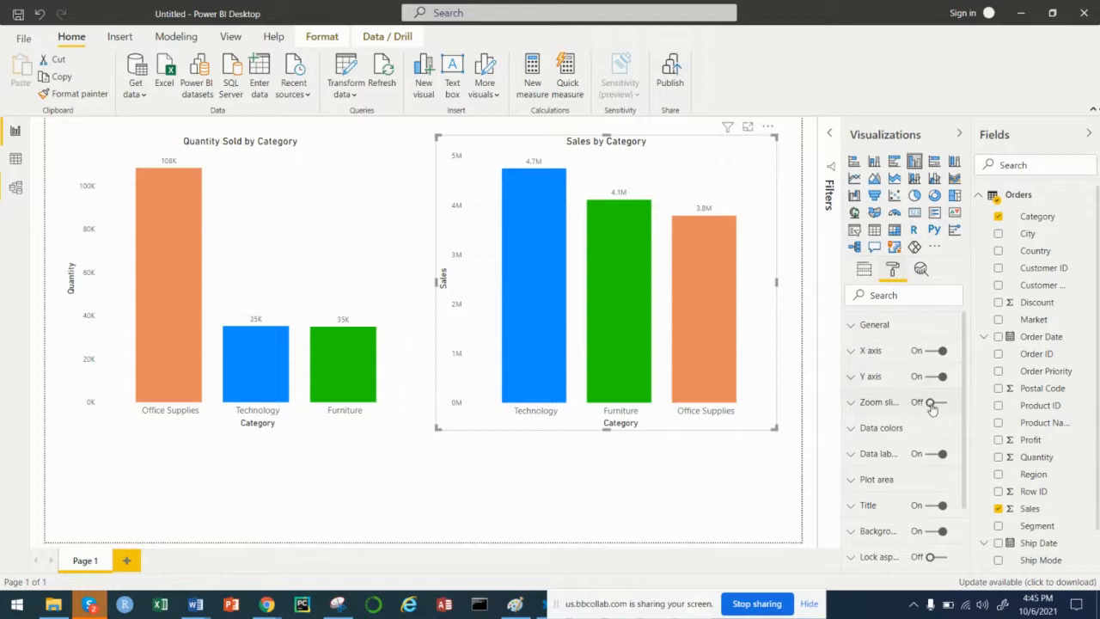
{"action": "scroll", "coordinate": [923, 429], "scroll_direction": "down", "scroll_amount": 2}
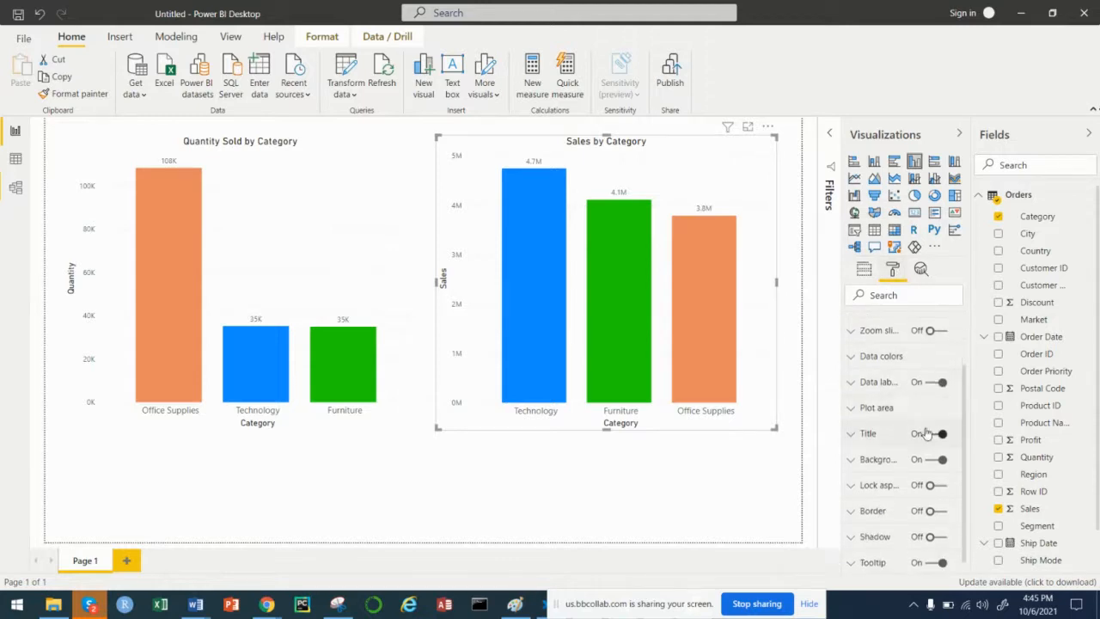
{"action": "left_click", "coordinate": [854, 383]}
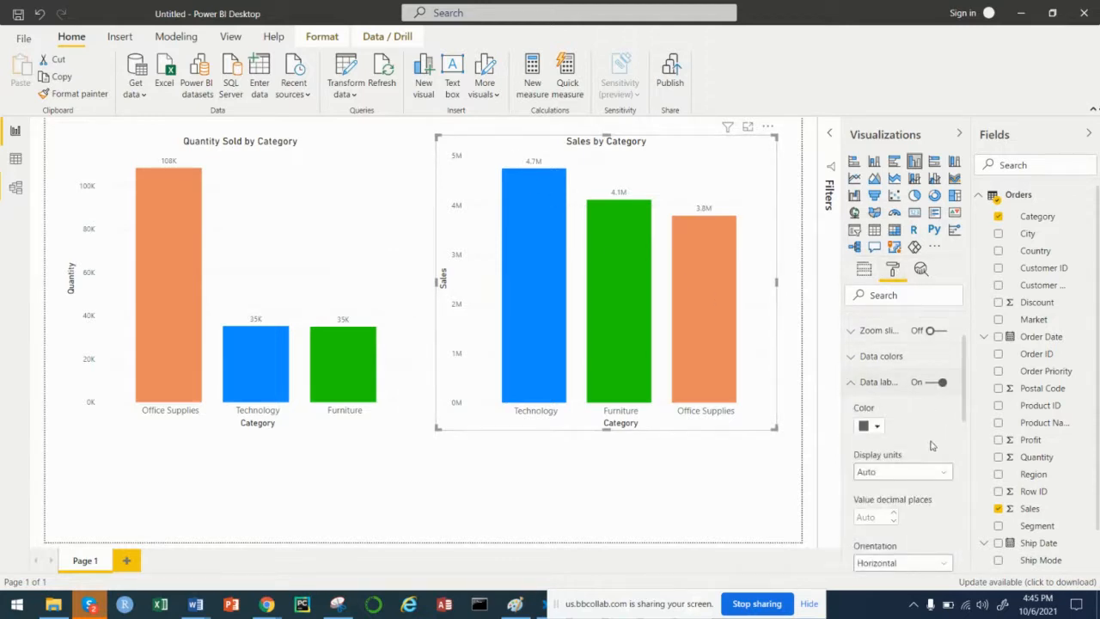
{"action": "scroll", "coordinate": [930, 445], "scroll_direction": "down", "scroll_amount": 2}
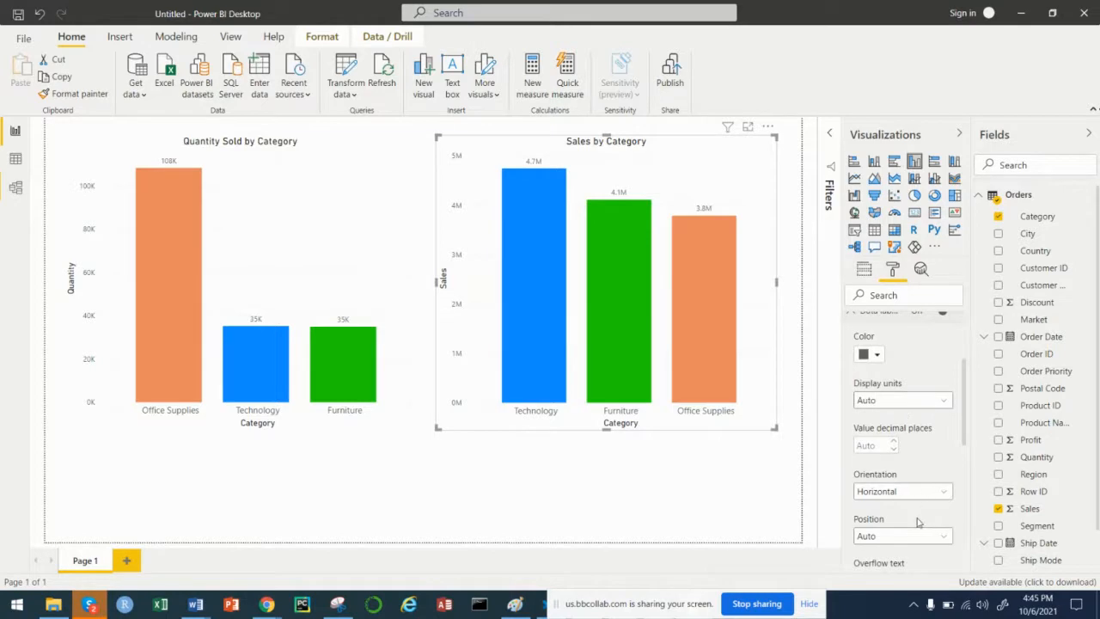
{"action": "scroll", "coordinate": [915, 528], "scroll_direction": "down", "scroll_amount": 3}
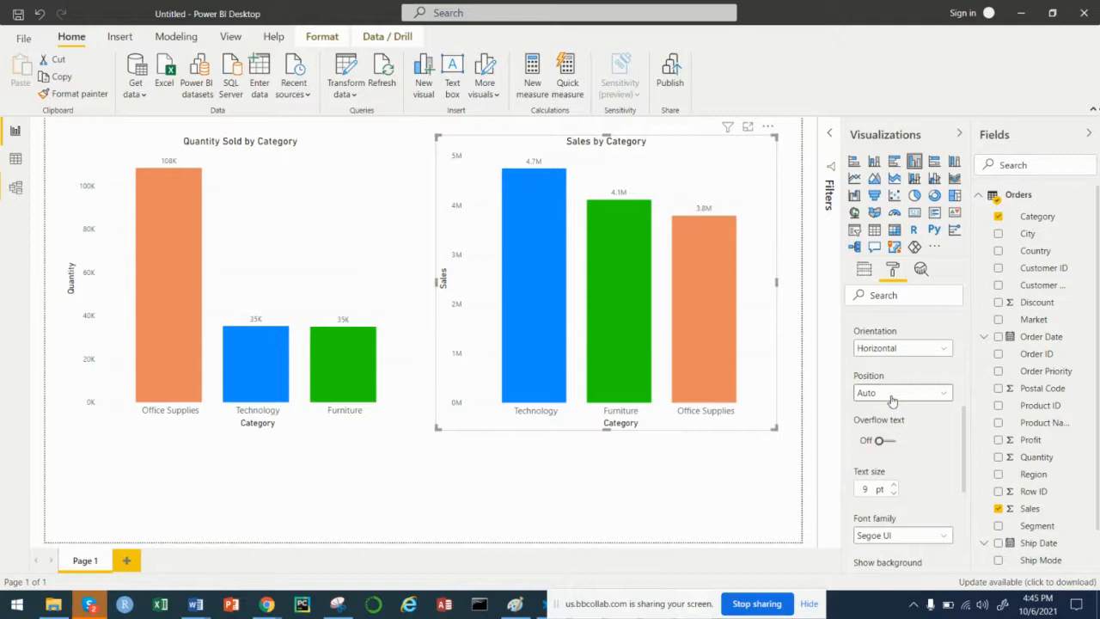
{"action": "left_click", "coordinate": [934, 396]}
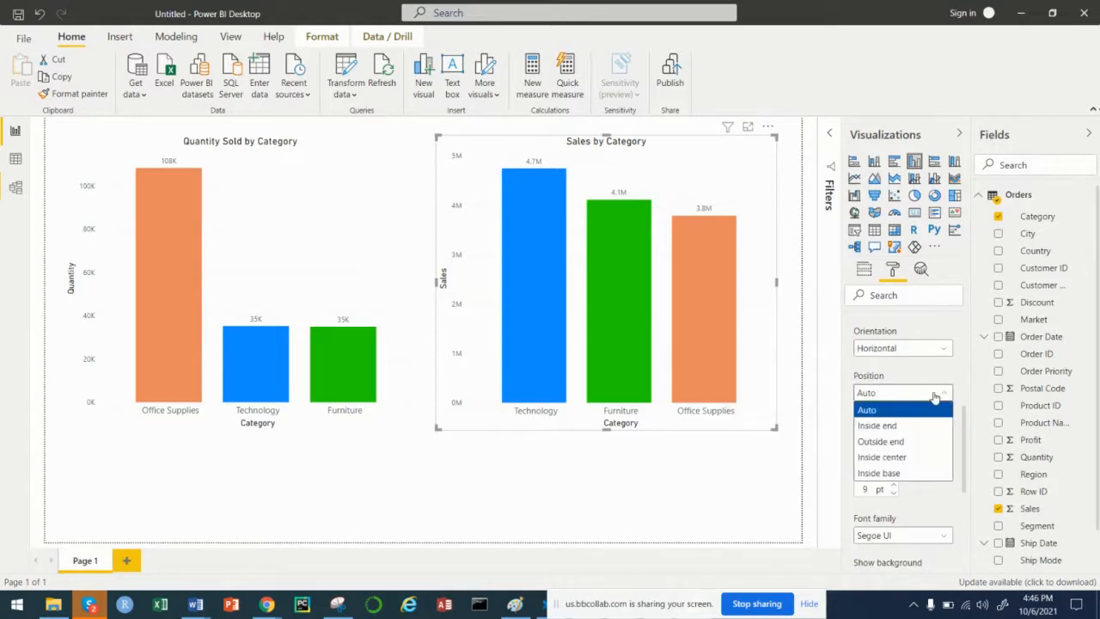
{"action": "left_click", "coordinate": [891, 427]}
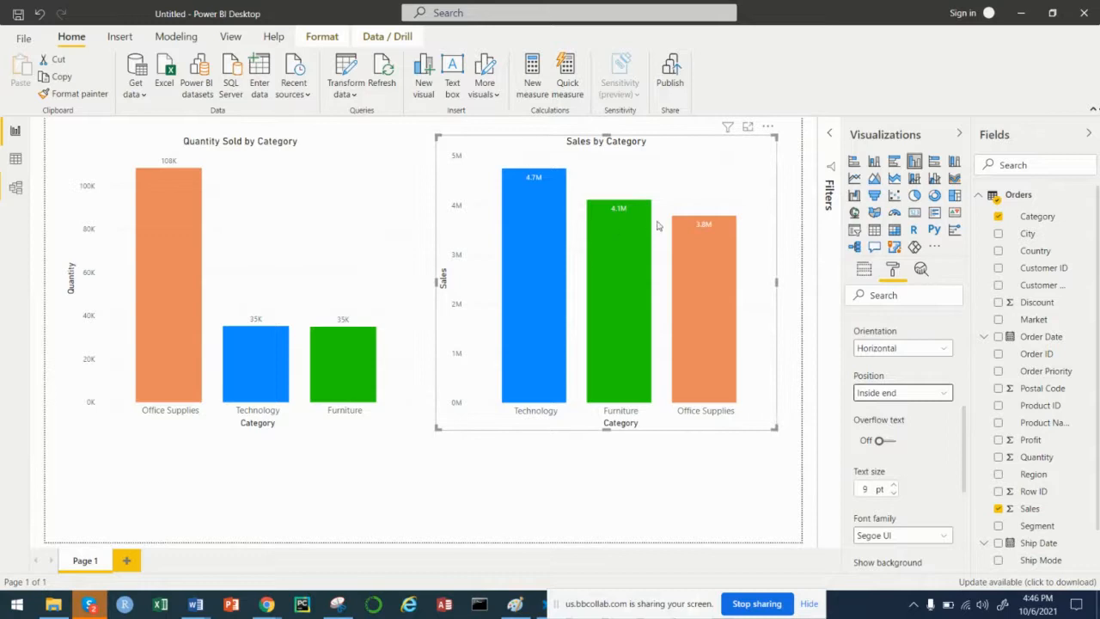
{"action": "mouse_move", "coordinate": [554, 188]}
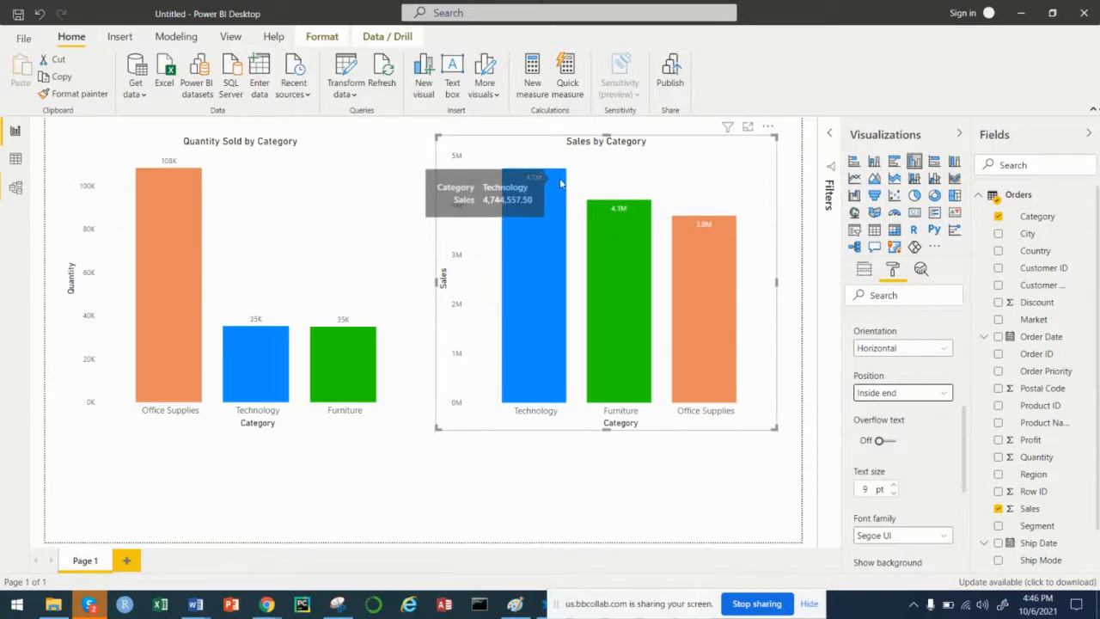
{"action": "left_click", "coordinate": [903, 395]}
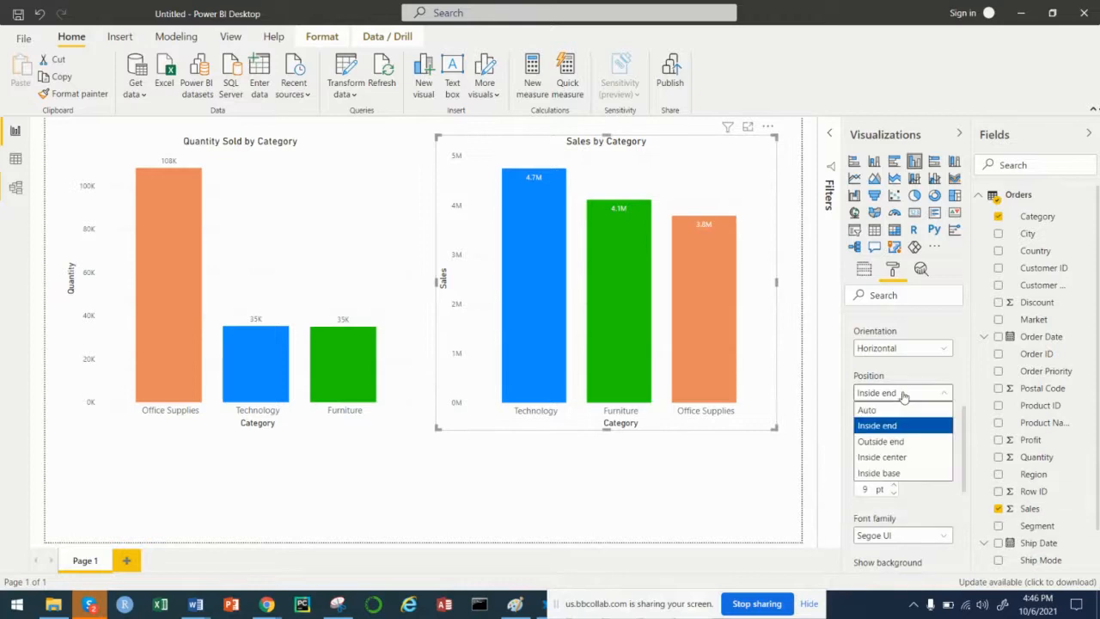
{"action": "left_click", "coordinate": [882, 441]}
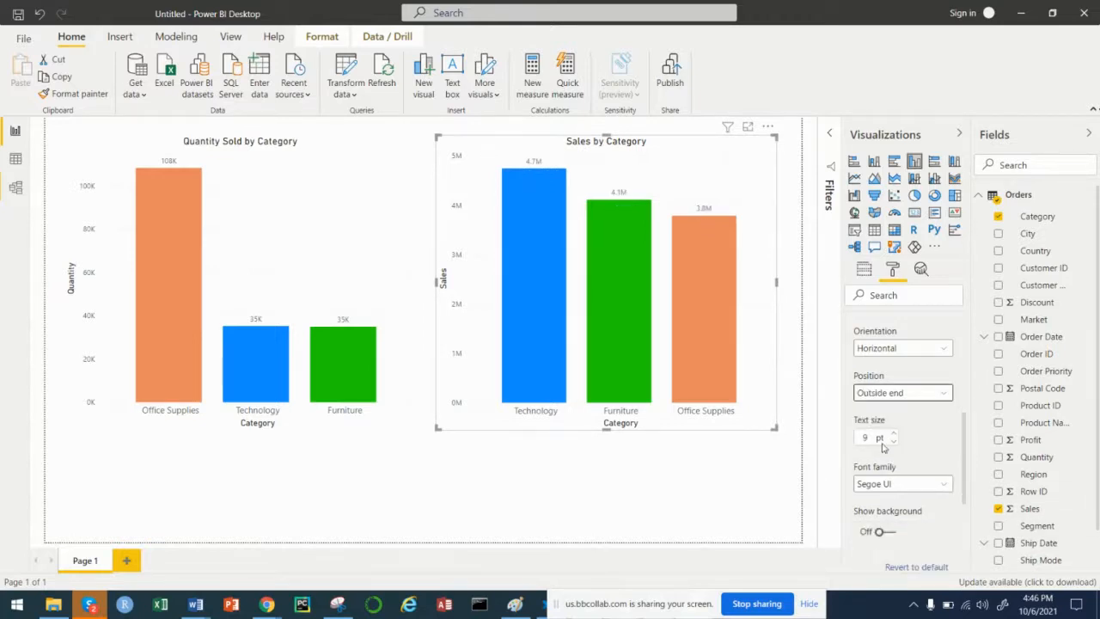
Try the Inside center and Inside base data label positions, return to Outside end, and deselect the Sales by Category chart
{"action": "left_click", "coordinate": [891, 394]}
{"action": "left_click", "coordinate": [900, 457]}
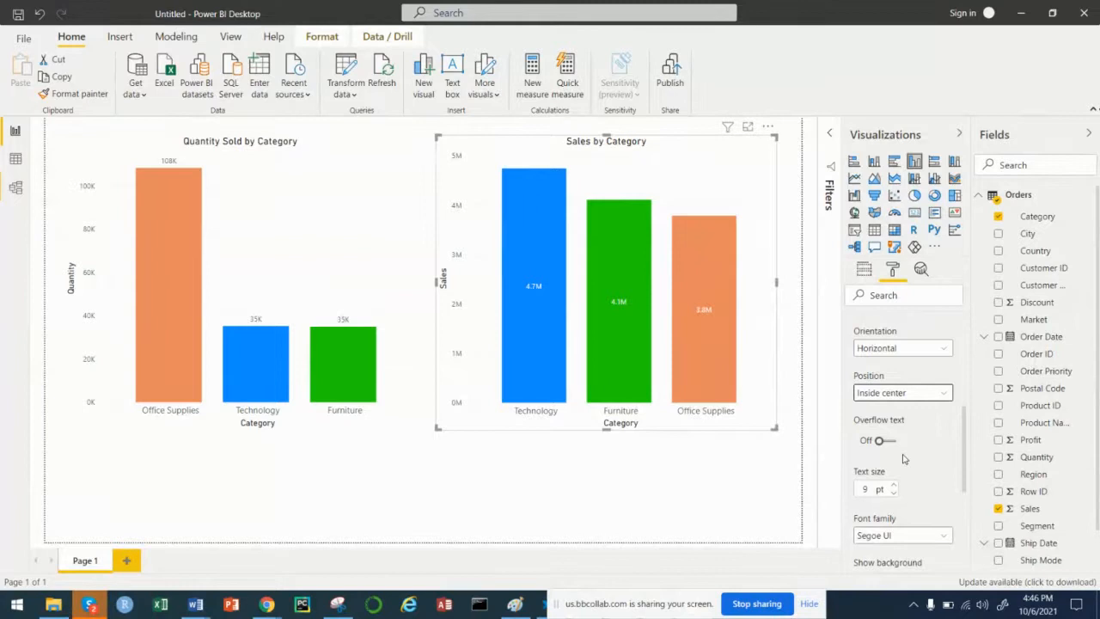
{"action": "left_click", "coordinate": [891, 397]}
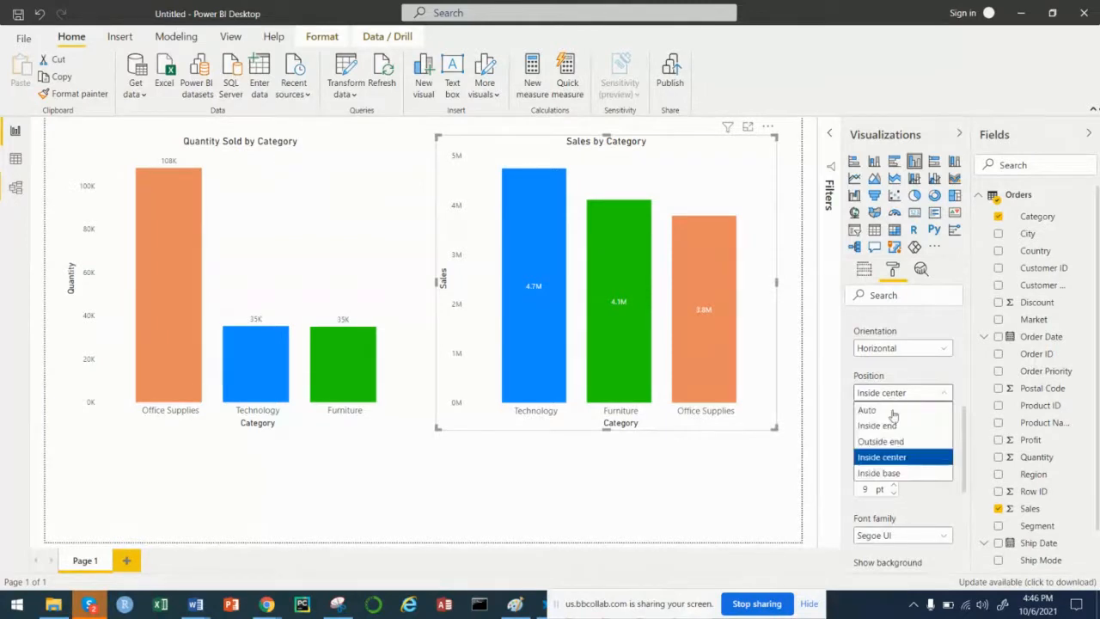
{"action": "left_click", "coordinate": [891, 474]}
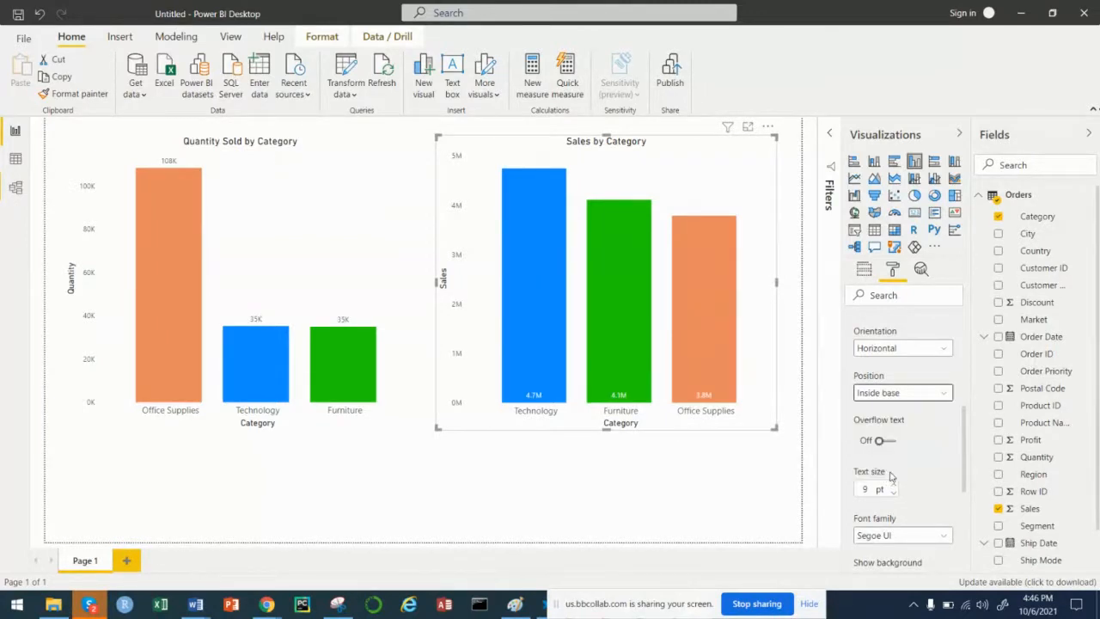
{"action": "left_click", "coordinate": [893, 397]}
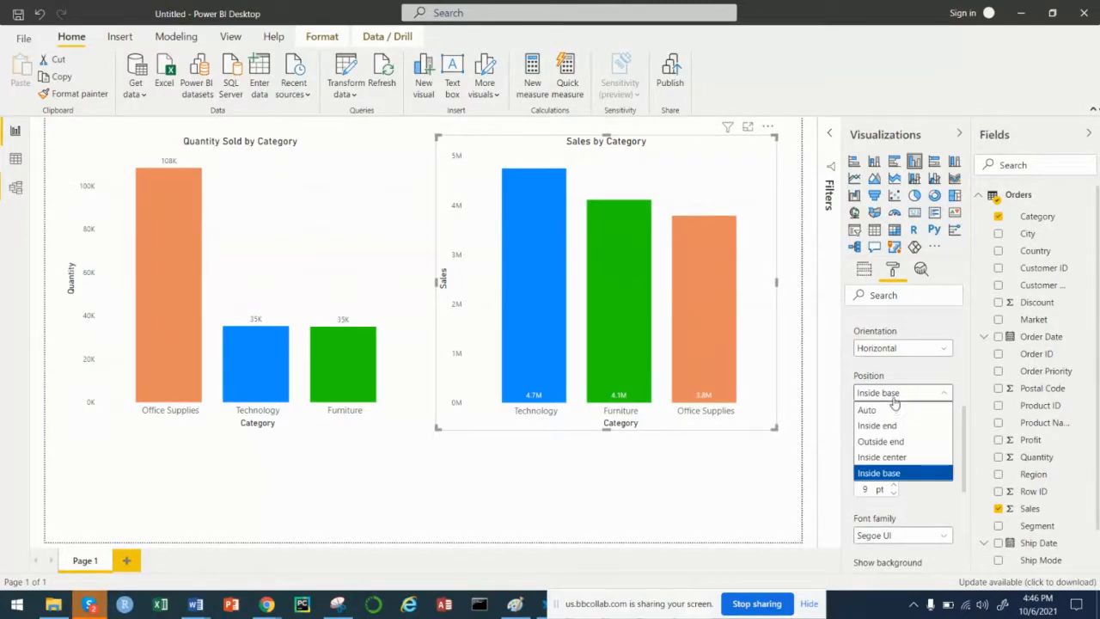
{"action": "left_click", "coordinate": [885, 440]}
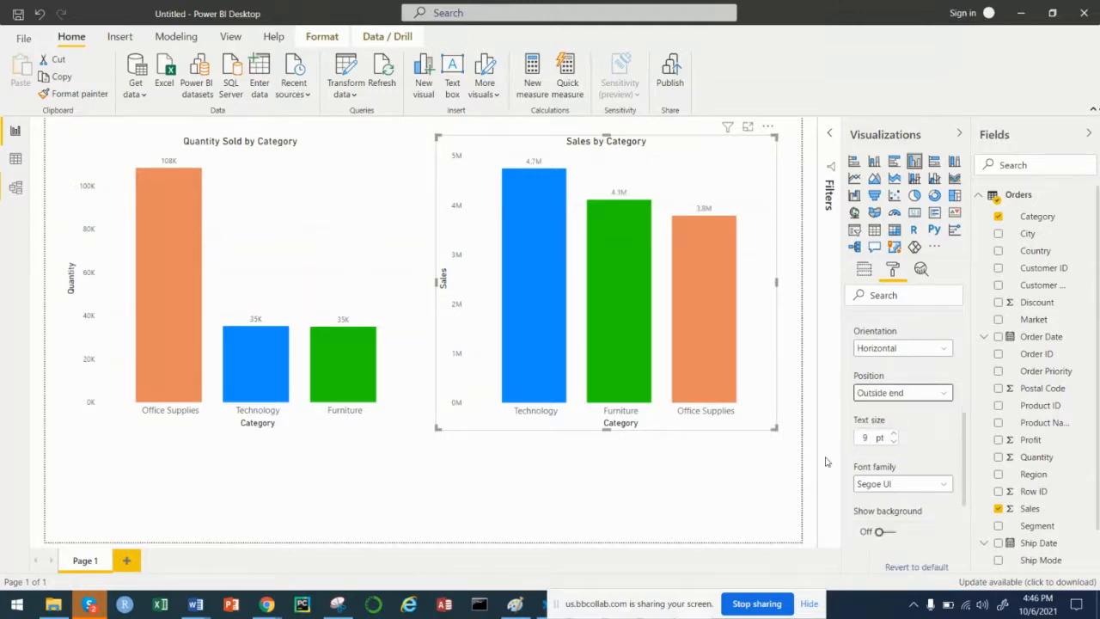
{"action": "left_click", "coordinate": [640, 472]}
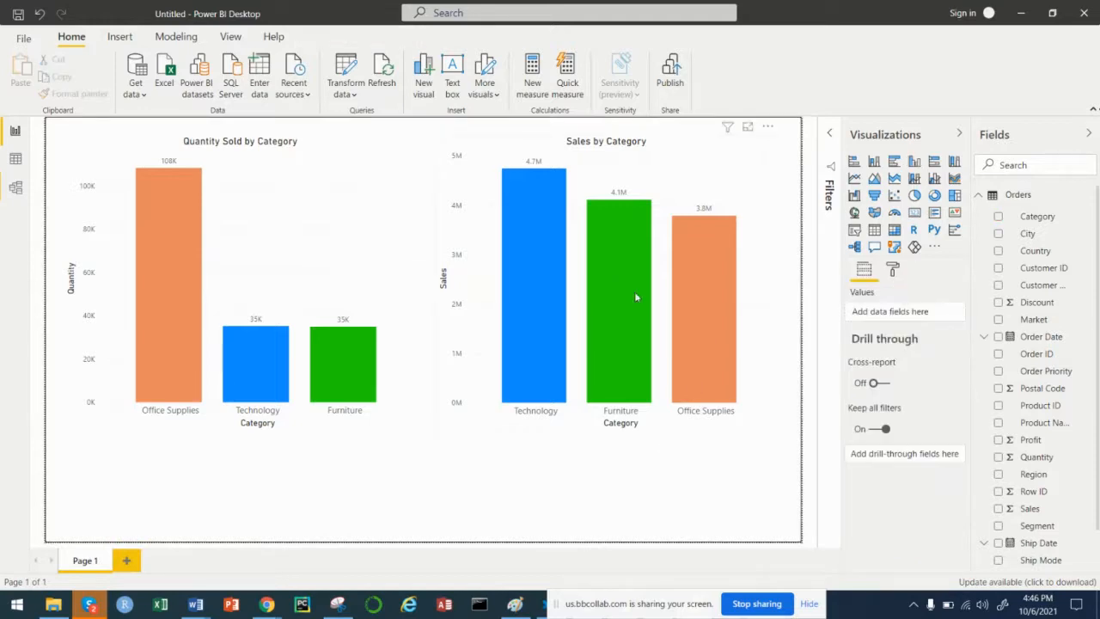
Format the Sales field as dollar currency for the Sales by Category chart
{"action": "mouse_move", "coordinate": [531, 195]}
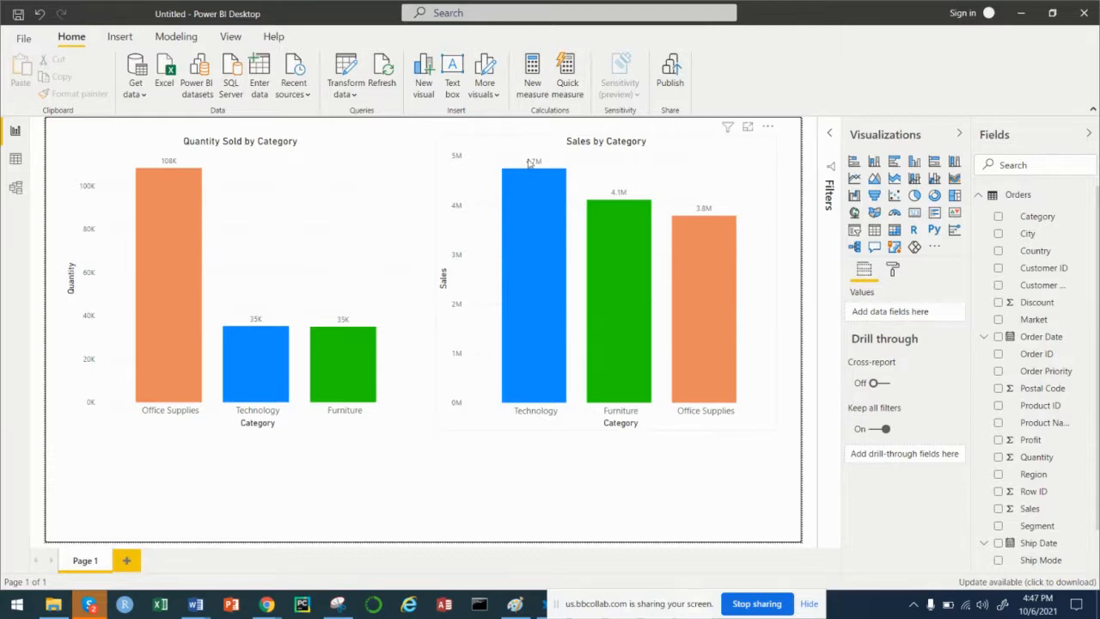
{"action": "mouse_move", "coordinate": [529, 169]}
{"action": "mouse_move", "coordinate": [710, 224]}
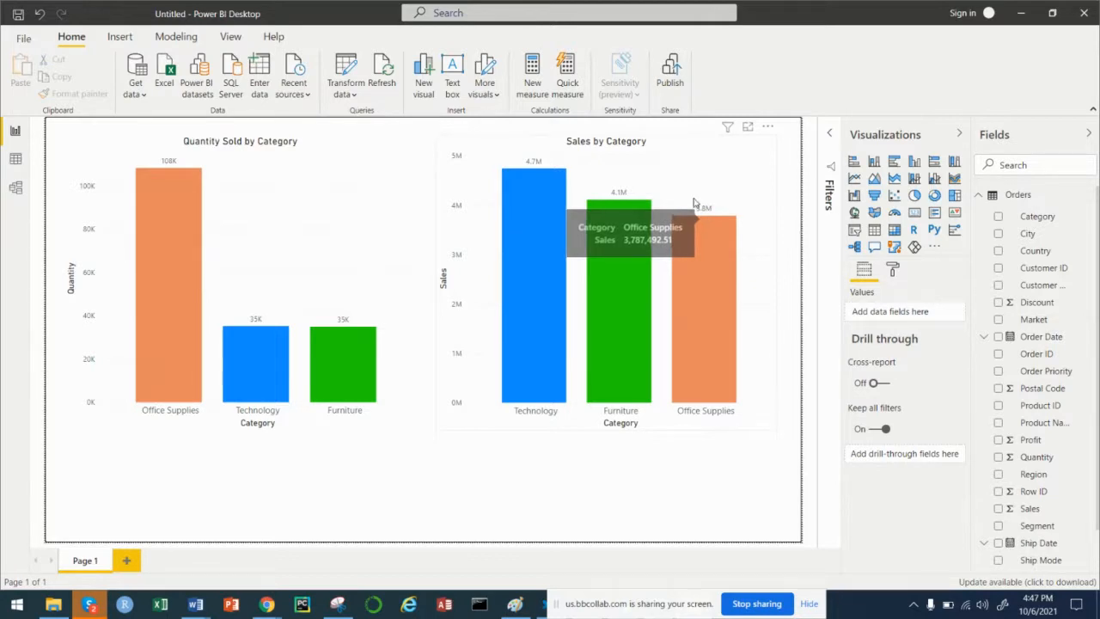
{"action": "left_click", "coordinate": [735, 161]}
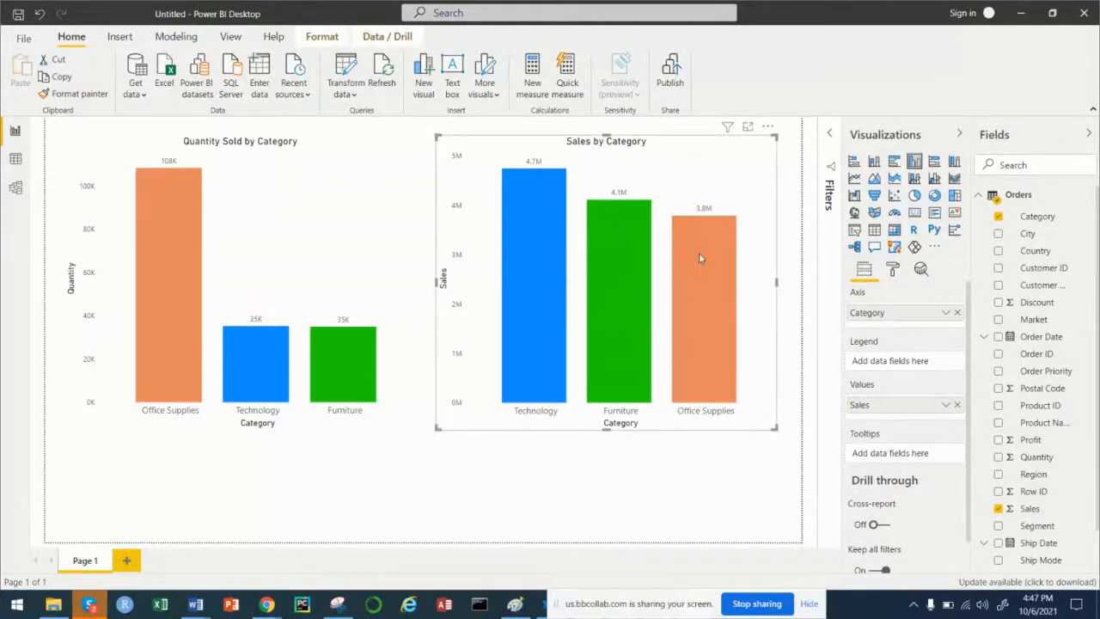
{"action": "left_click", "coordinate": [1038, 510]}
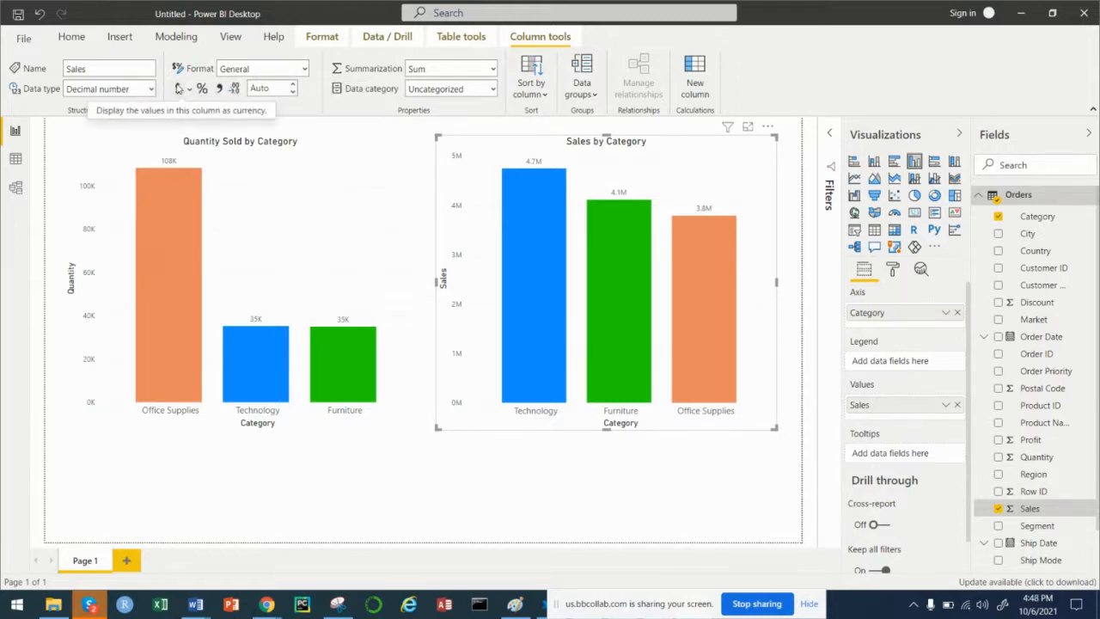
{"action": "left_click", "coordinate": [178, 88]}
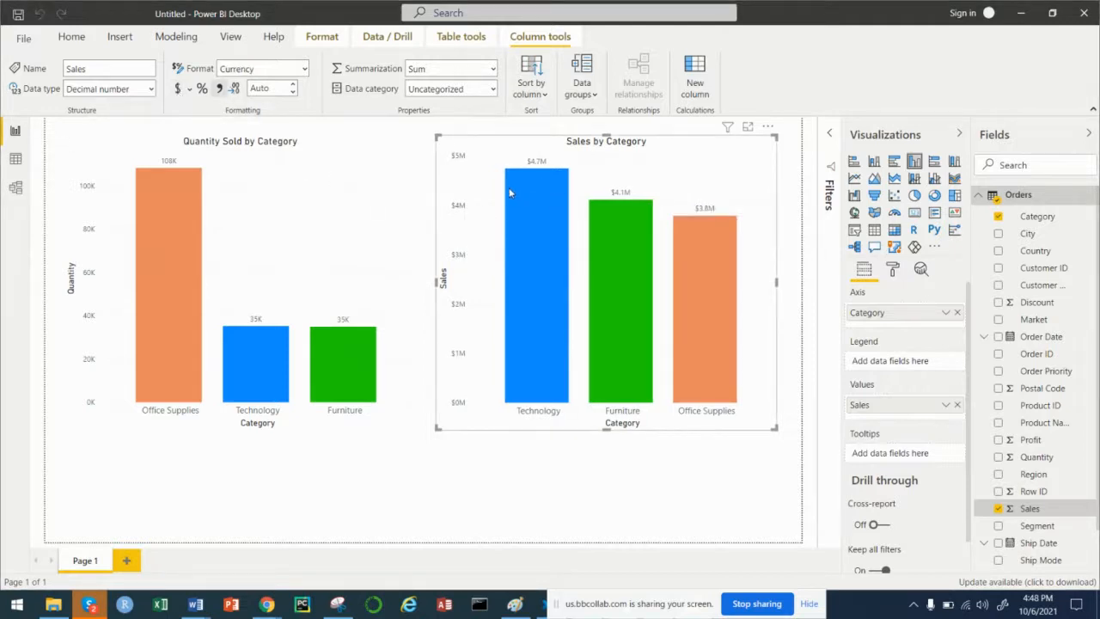
{"action": "mouse_move", "coordinate": [533, 175]}
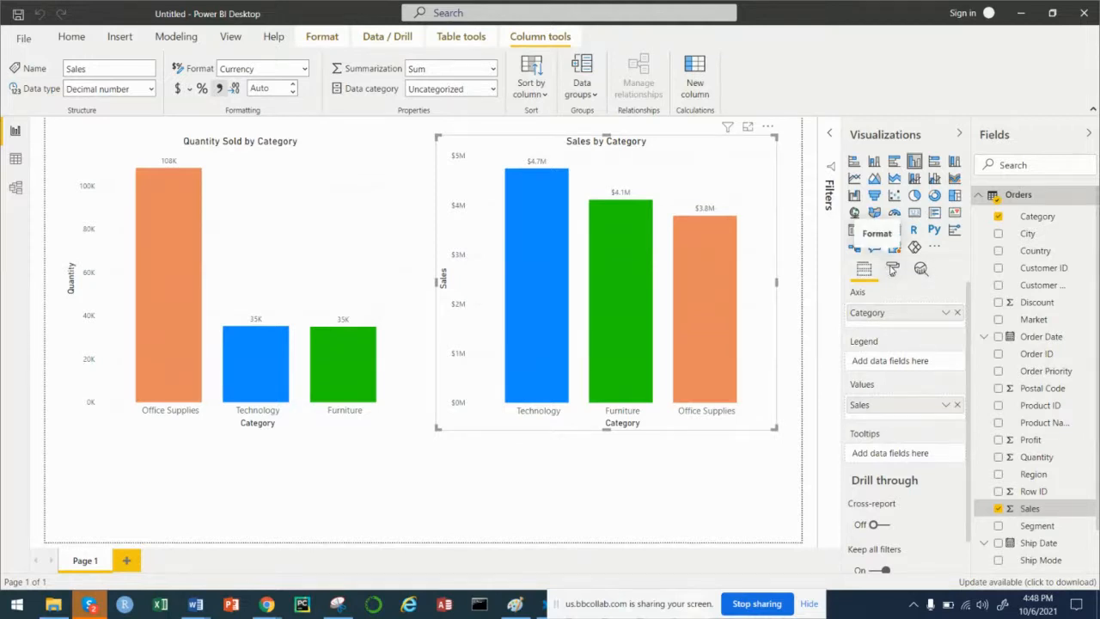
Try Millions as the display units of the Sales by Category chart's data labels, and change them to Thousands
{"action": "left_click", "coordinate": [893, 269]}
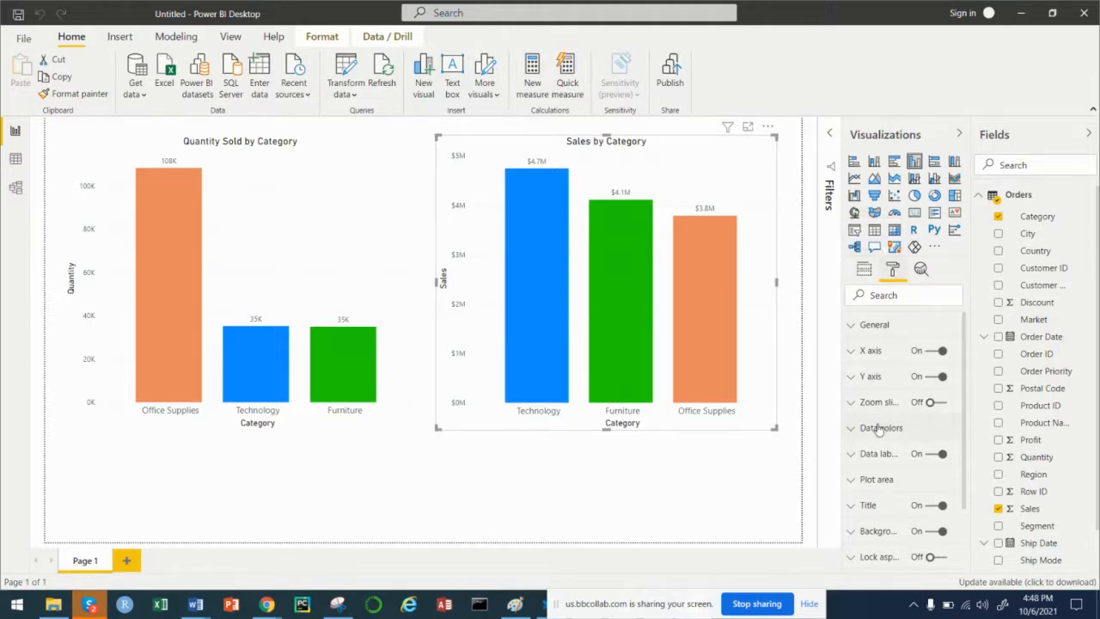
{"action": "left_click", "coordinate": [849, 458]}
{"action": "scroll", "coordinate": [894, 481], "scroll_direction": "down", "scroll_amount": 5}
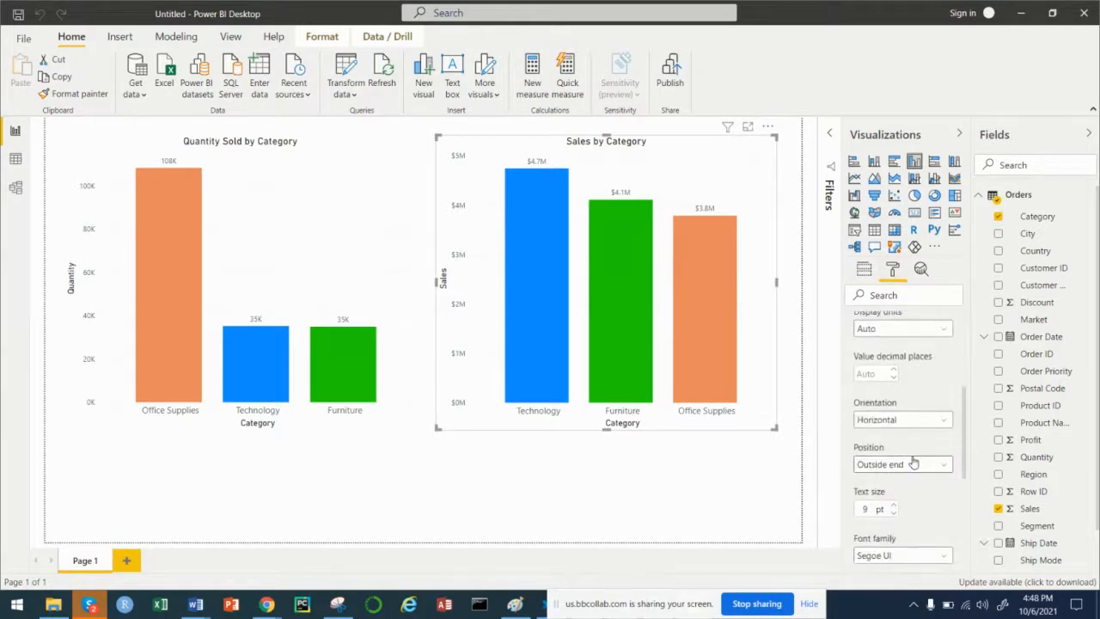
{"action": "scroll", "coordinate": [920, 378], "scroll_direction": "up", "scroll_amount": 1}
{"action": "left_click", "coordinate": [917, 401]}
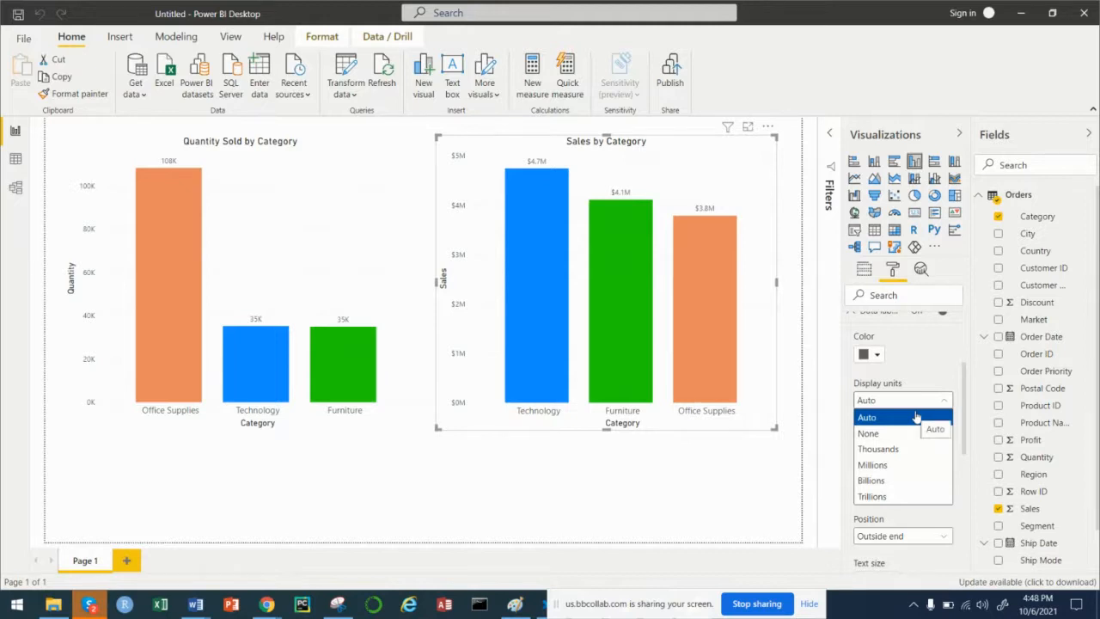
{"action": "left_click", "coordinate": [890, 468]}
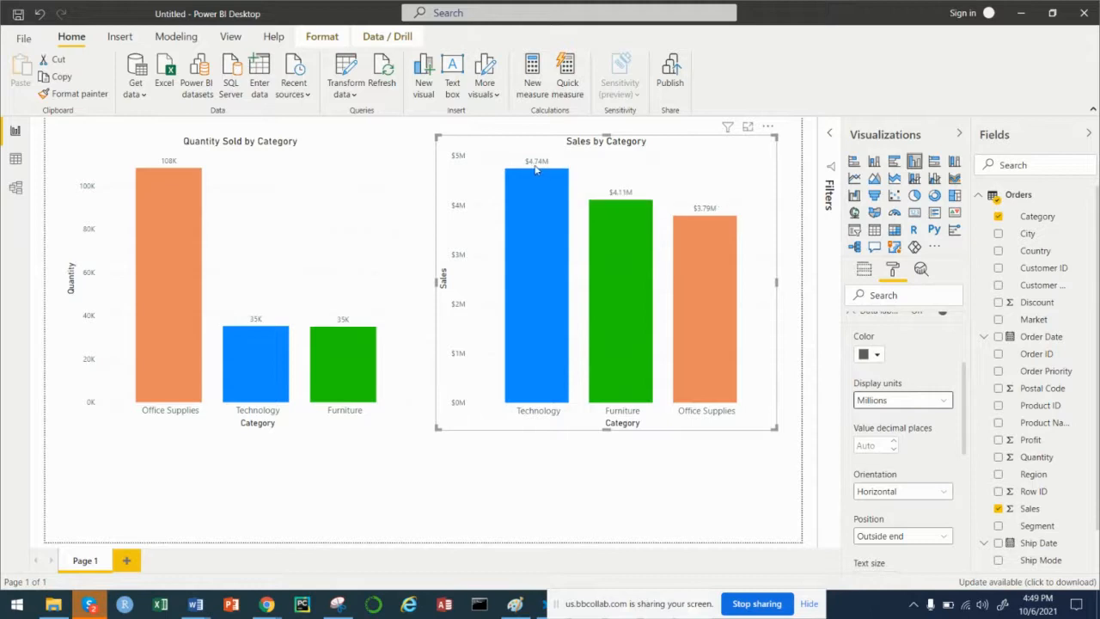
{"action": "left_click", "coordinate": [894, 401]}
{"action": "left_click", "coordinate": [883, 448]}
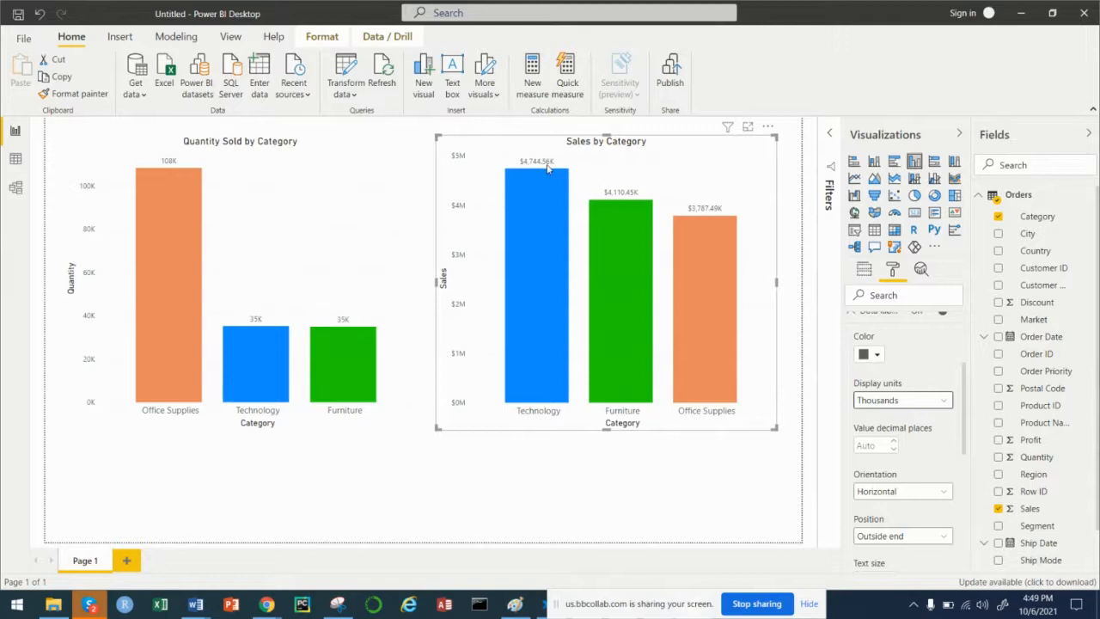
Set the Sales by Category data labels' display units to None, give the Sales field 0 decimal places, and deselect the chart
{"action": "left_click", "coordinate": [893, 402]}
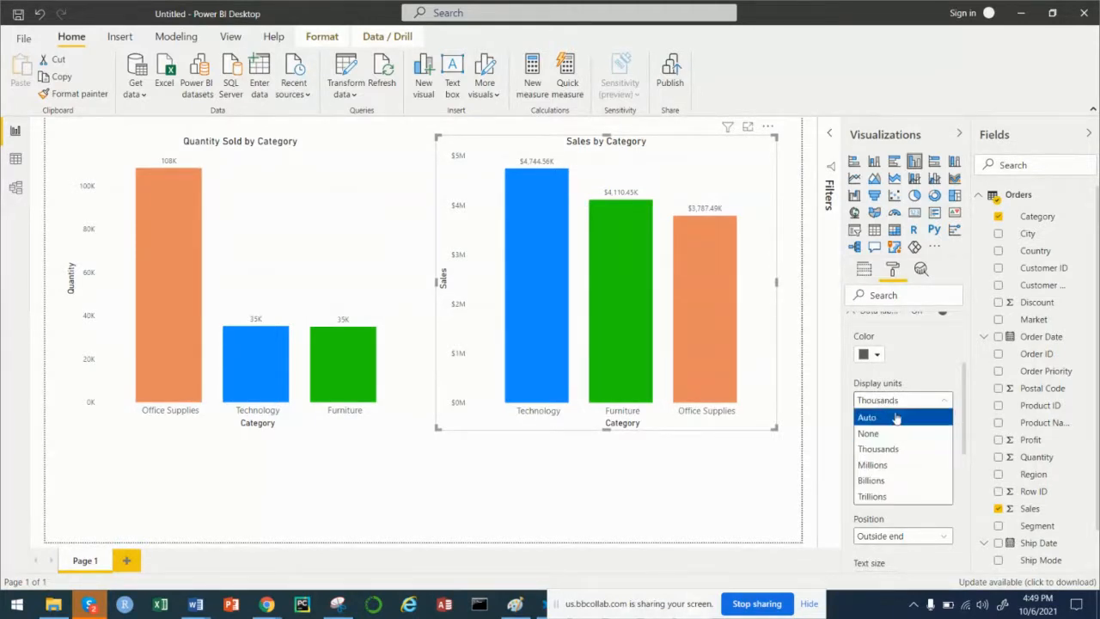
{"action": "left_click", "coordinate": [894, 434]}
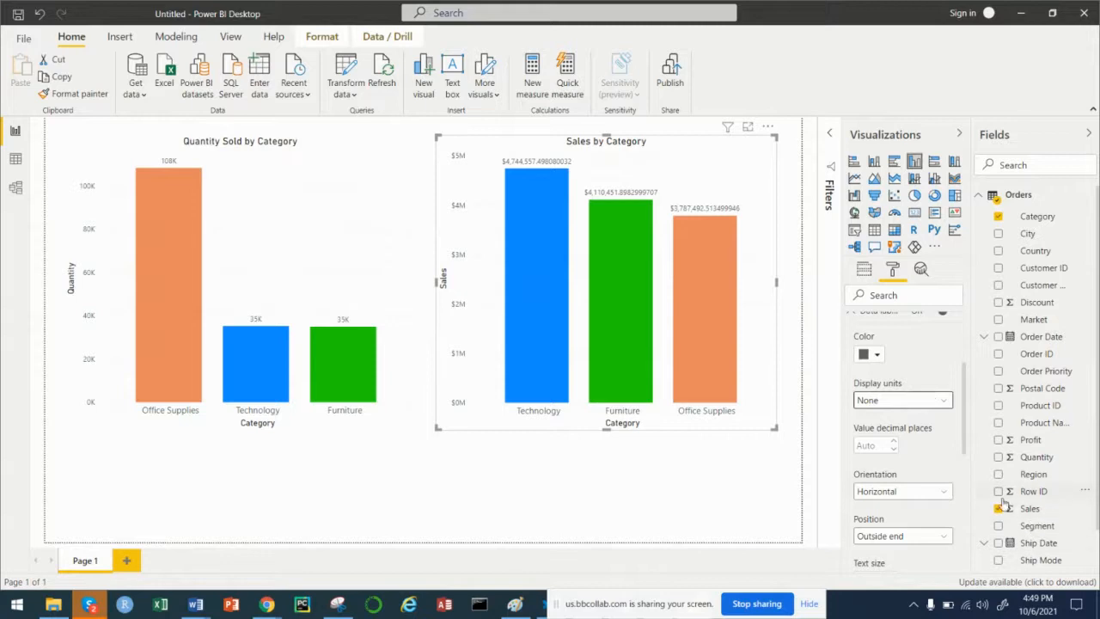
{"action": "left_click", "coordinate": [1045, 513]}
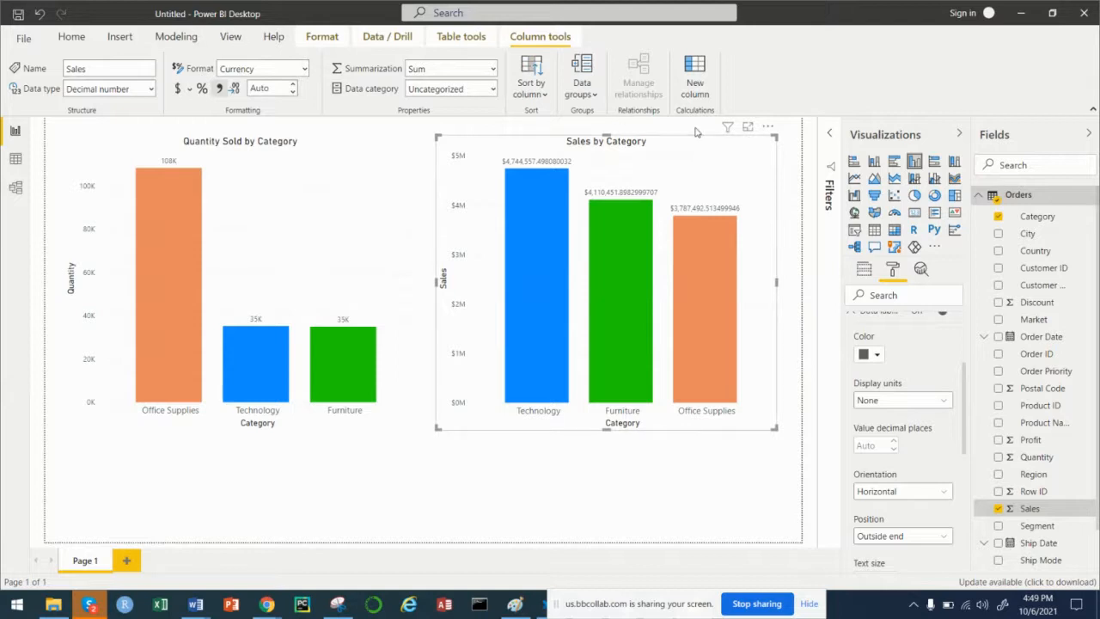
{"action": "left_click", "coordinate": [292, 89]}
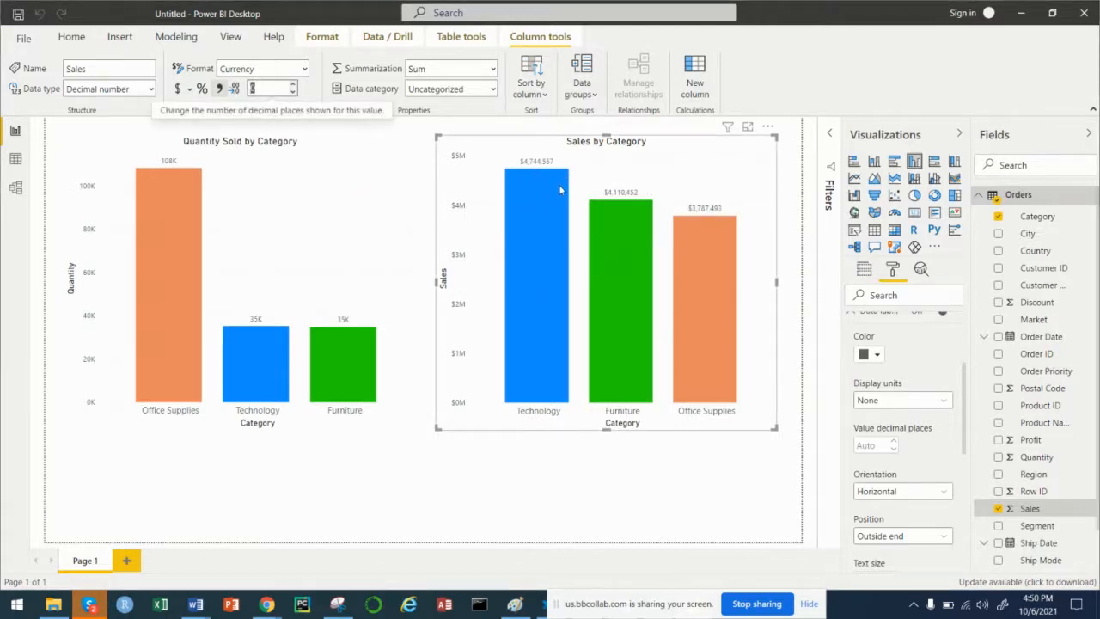
{"action": "mouse_move", "coordinate": [559, 184]}
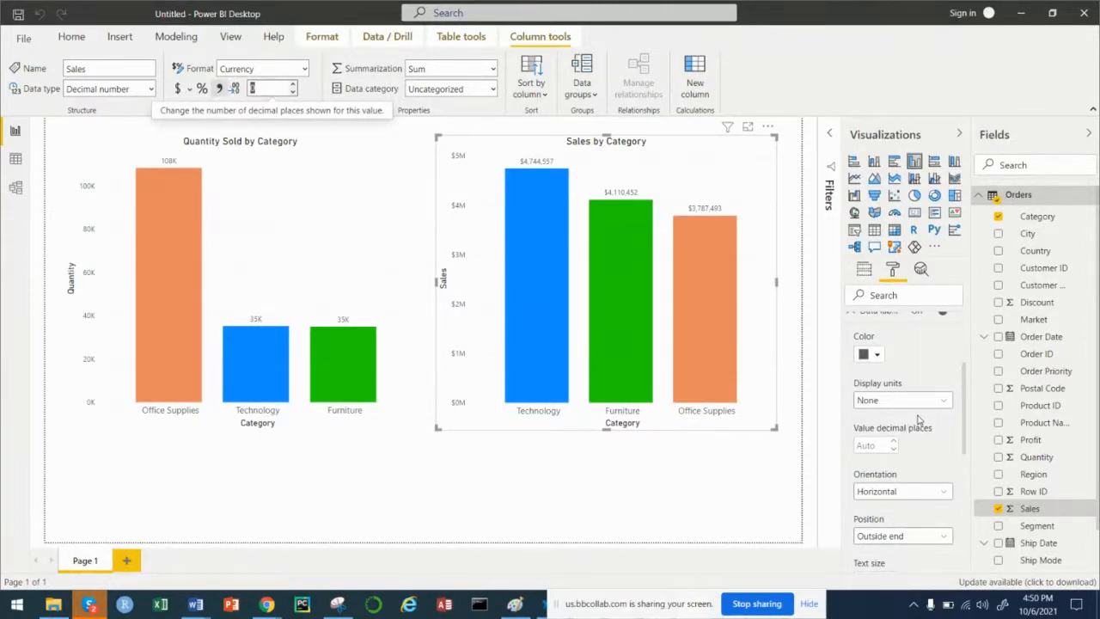
{"action": "left_click", "coordinate": [743, 484]}
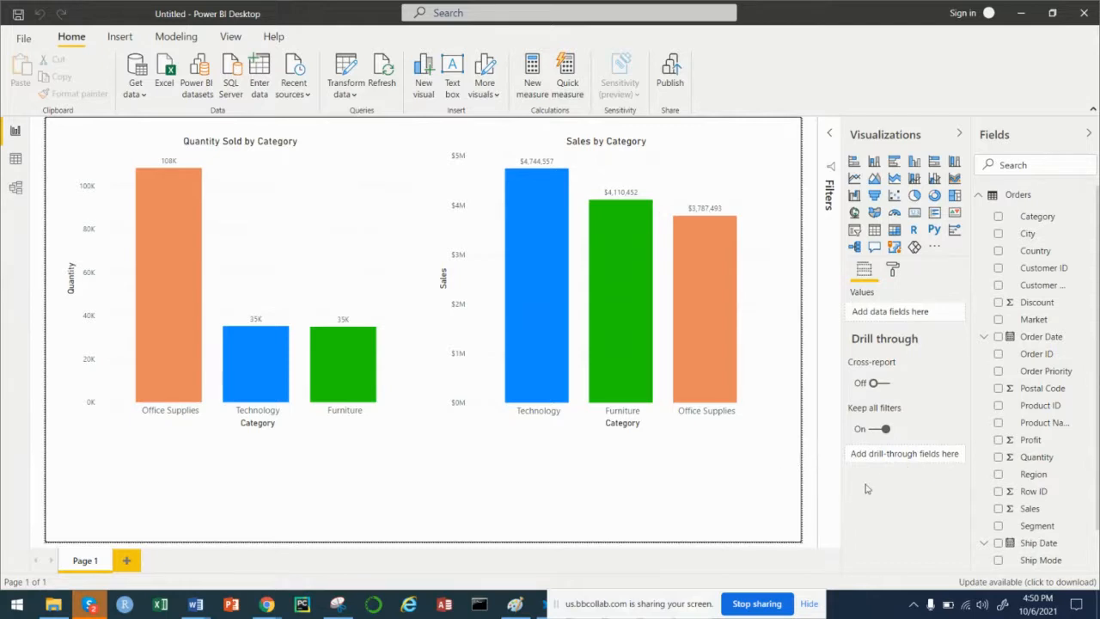
Examine the Quantity Sold by Category columns and cross-highlight Technology and Furniture together in both charts
{"action": "mouse_move", "coordinate": [171, 243]}
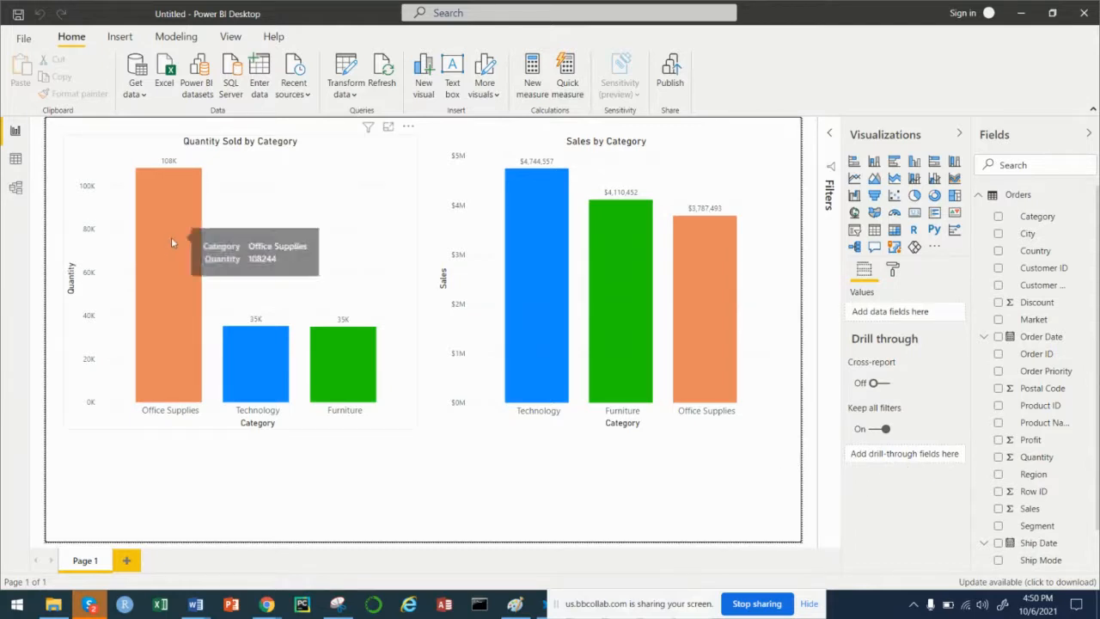
{"action": "mouse_move", "coordinate": [260, 352]}
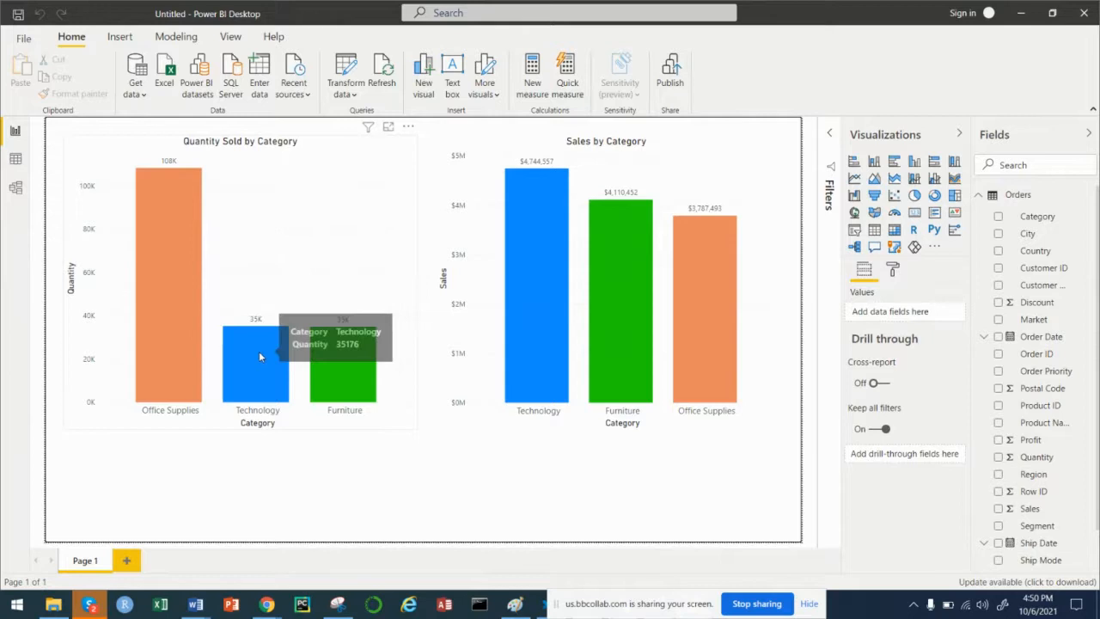
{"action": "left_click", "coordinate": [259, 354]}
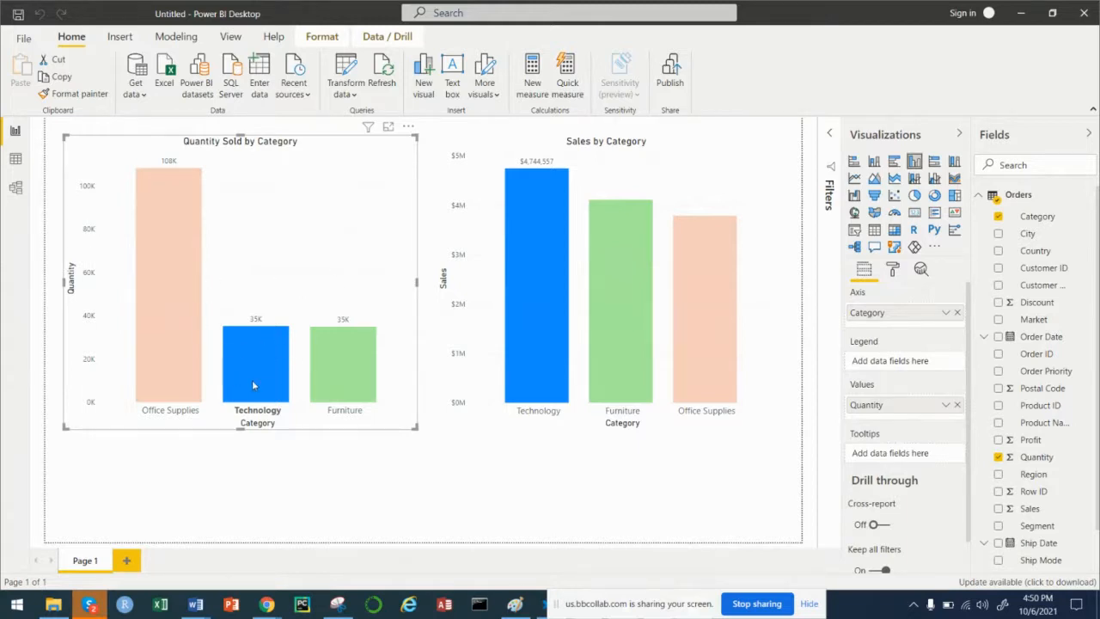
{"action": "mouse_move", "coordinate": [259, 353]}
{"action": "mouse_move", "coordinate": [312, 342]}
{"action": "left_click", "coordinate": [342, 375], "text": "ctrl"}
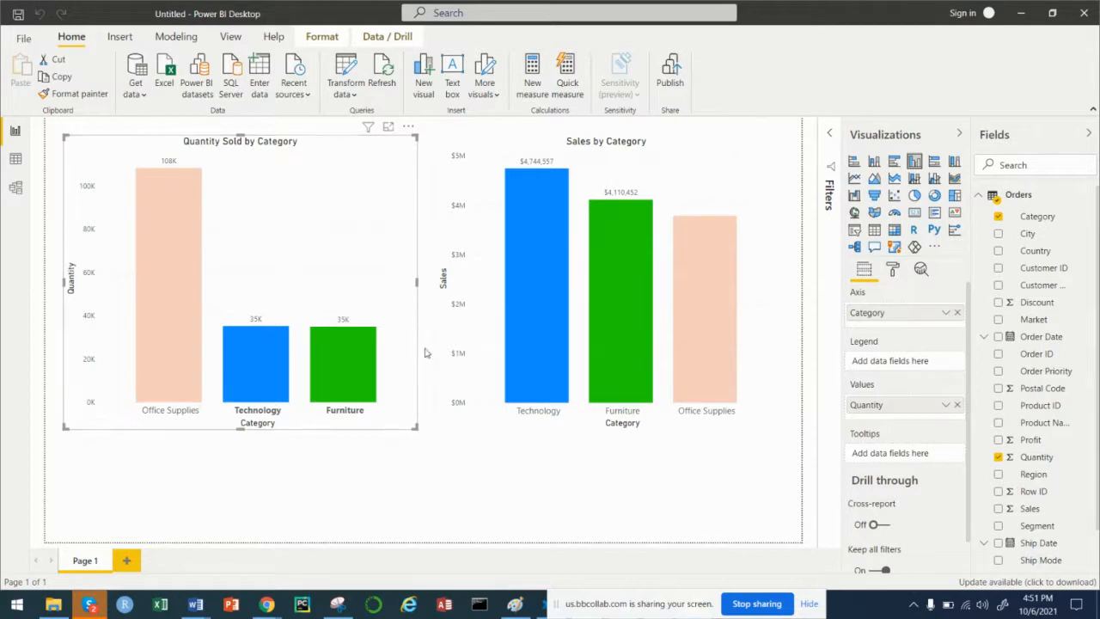
{"action": "left_click", "coordinate": [454, 483]}
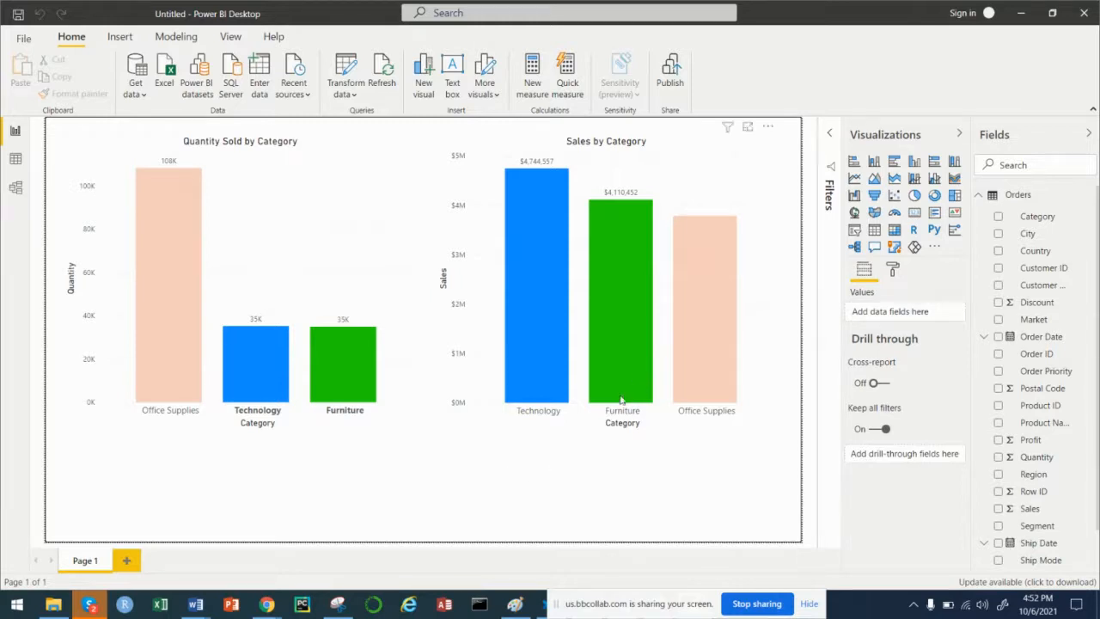
{"action": "mouse_move", "coordinate": [617, 399]}
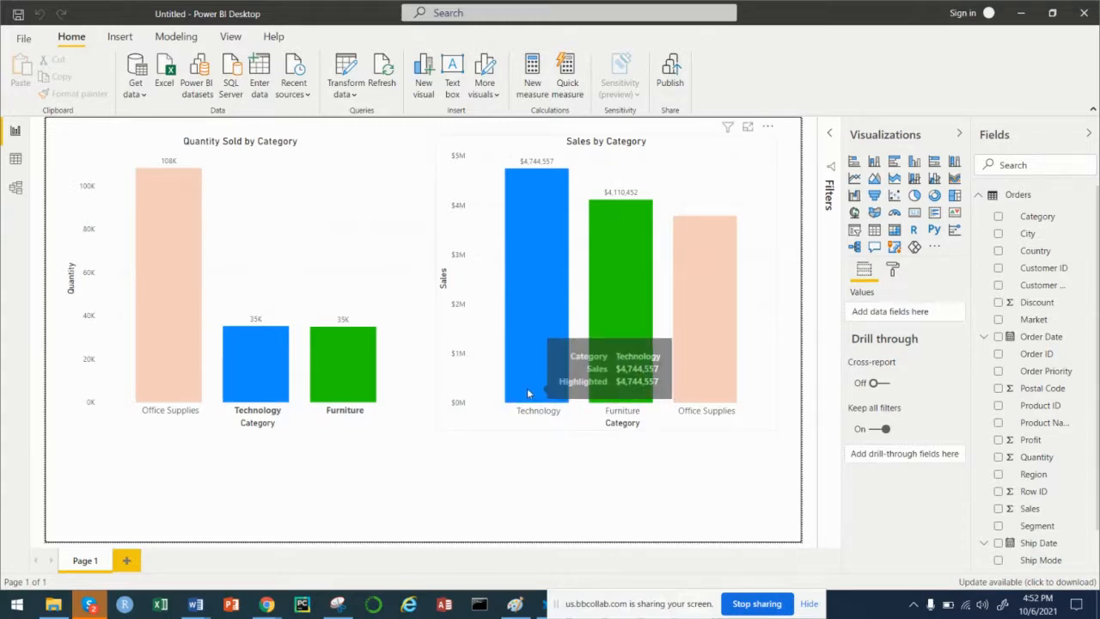
Add a new report page and create a column chart of Sales by Order Date
{"action": "left_click", "coordinate": [127, 562]}
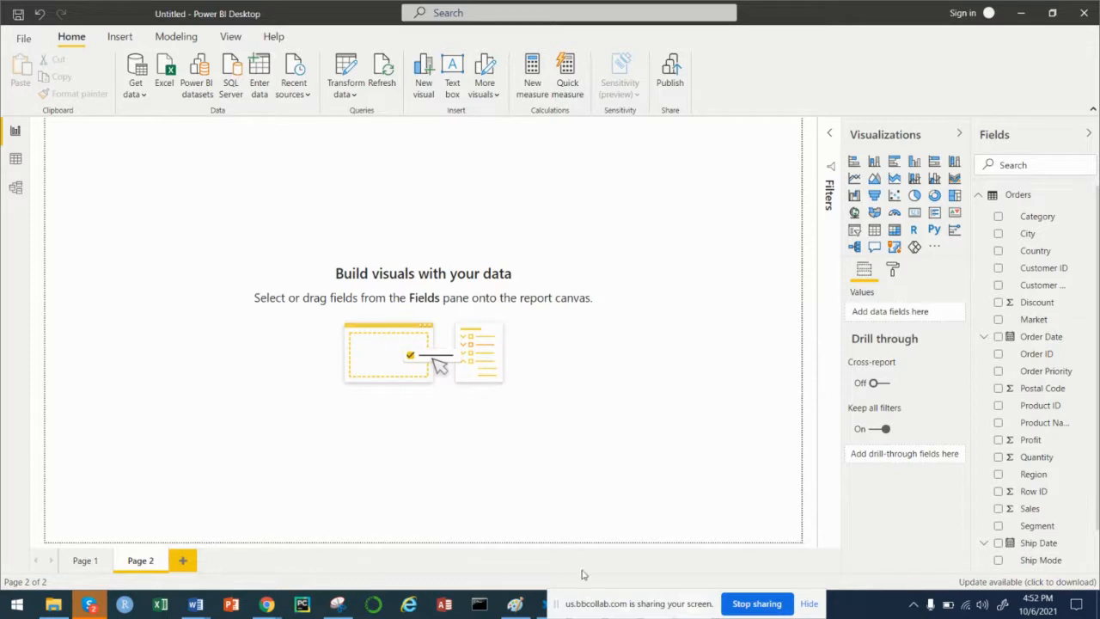
{"action": "left_click", "coordinate": [1003, 510]}
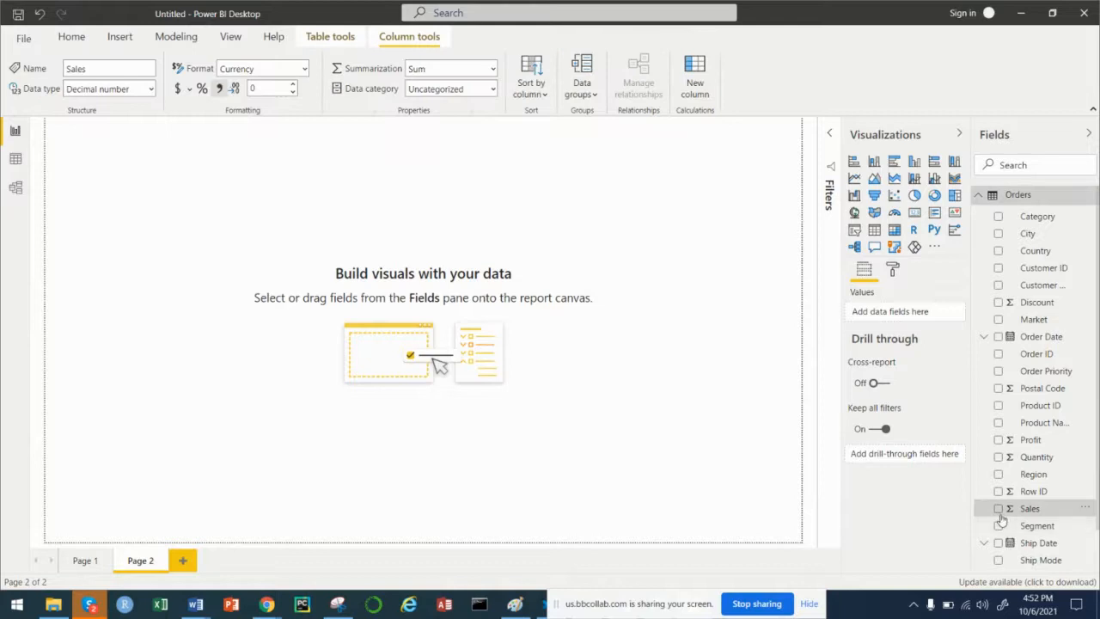
{"action": "left_click", "coordinate": [999, 512]}
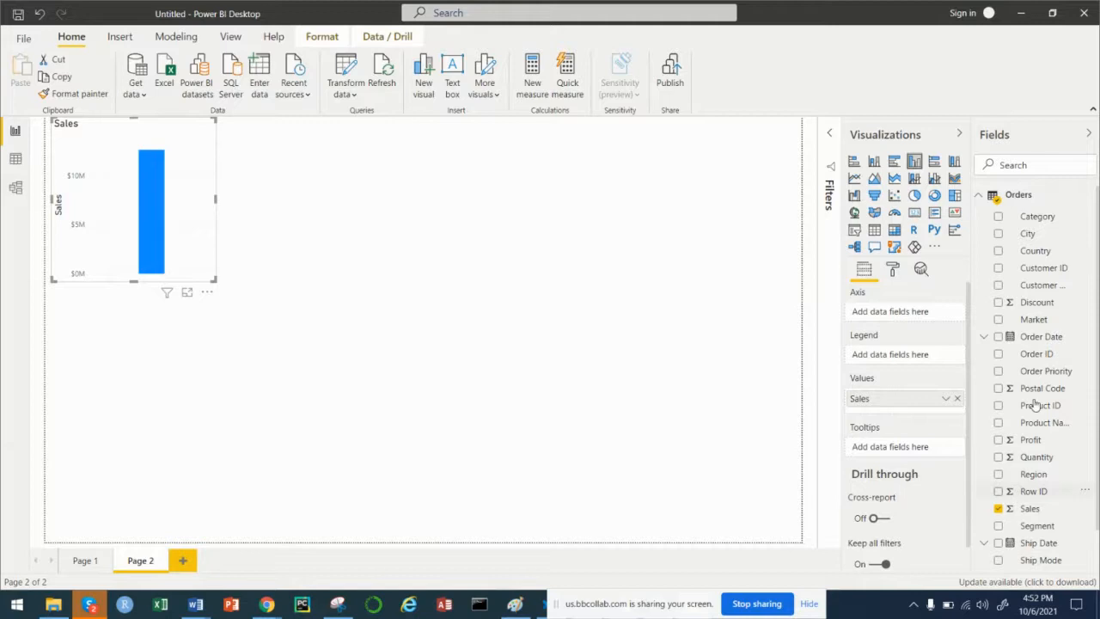
{"action": "left_click", "coordinate": [998, 337]}
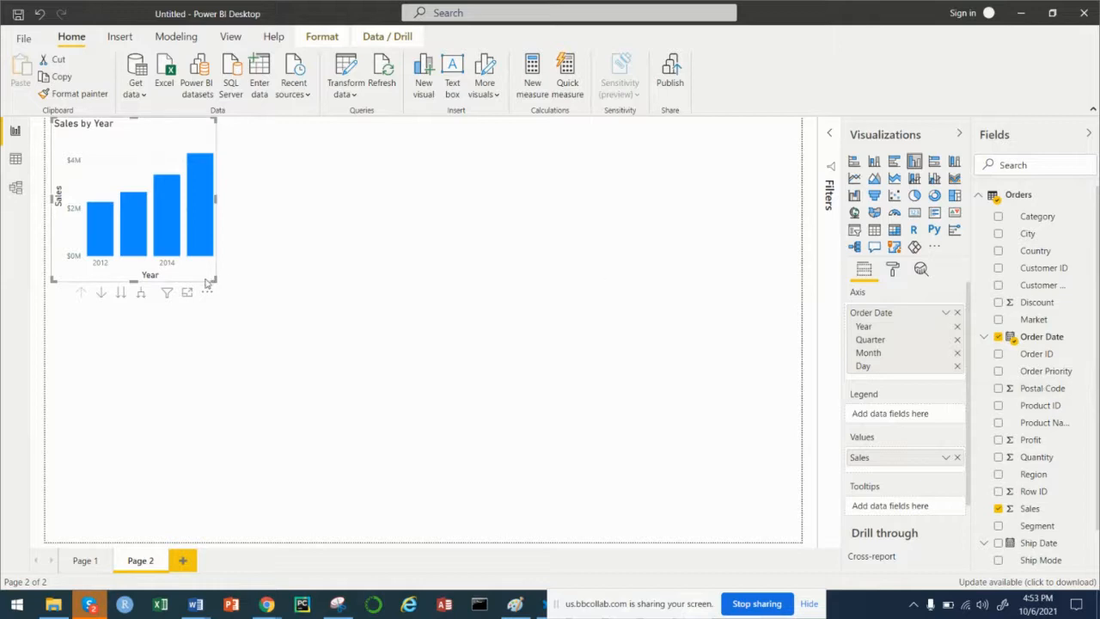
Enlarge the Sales by Year chart, move it toward the middle of the page, and convert it to a line chart
{"action": "left_click_drag", "start_coordinate": [213, 279], "coordinate": [491, 413]}
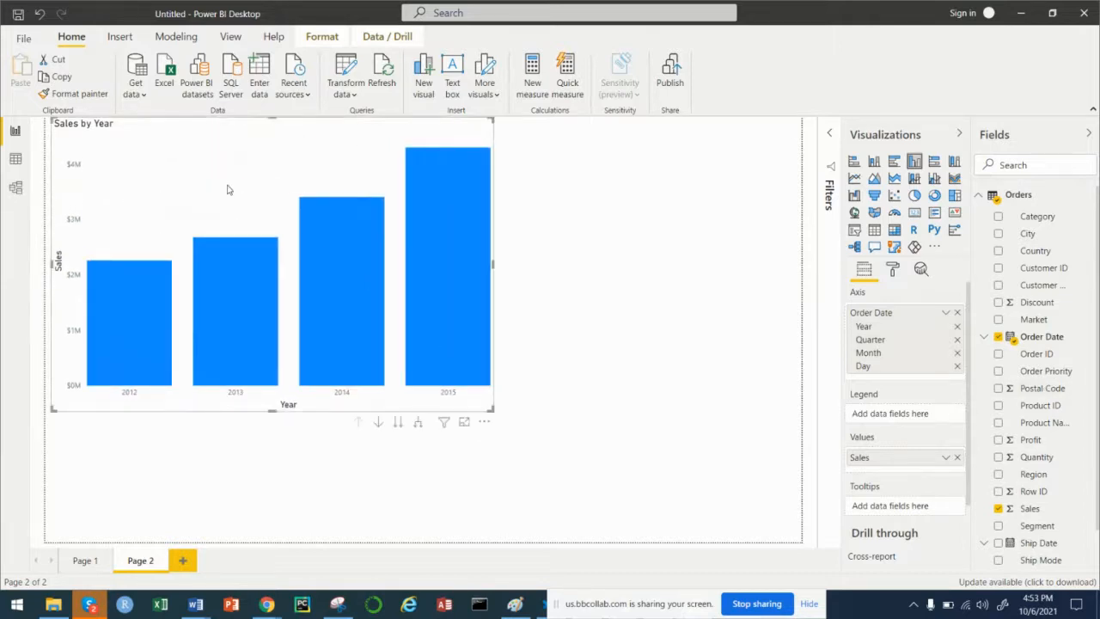
{"action": "left_click_drag", "start_coordinate": [224, 167], "coordinate": [395, 233]}
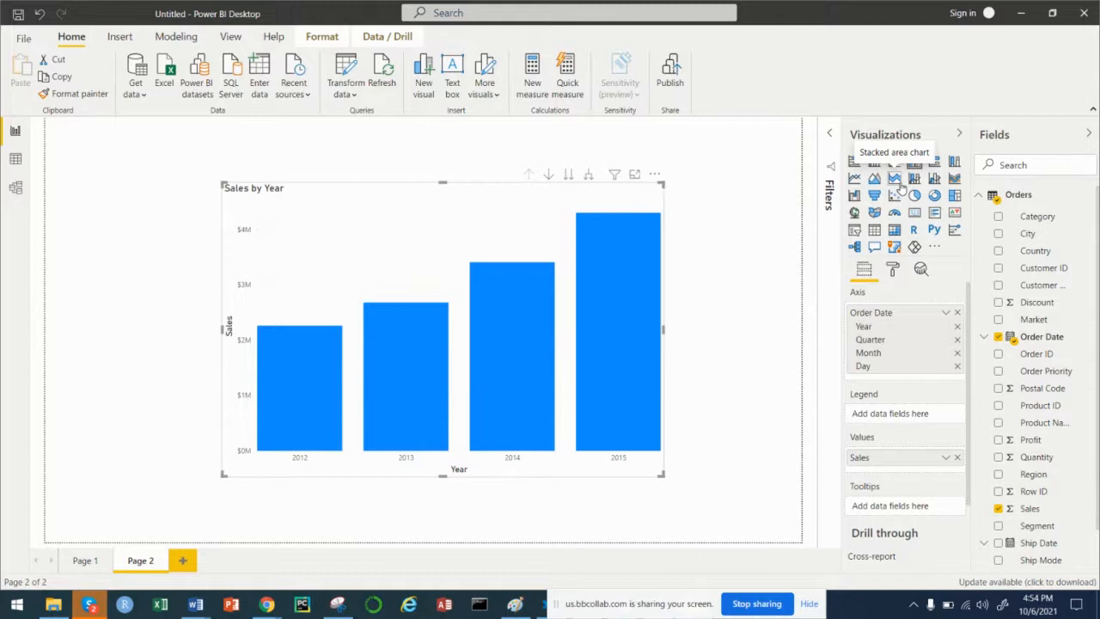
{"action": "left_click", "coordinate": [854, 179]}
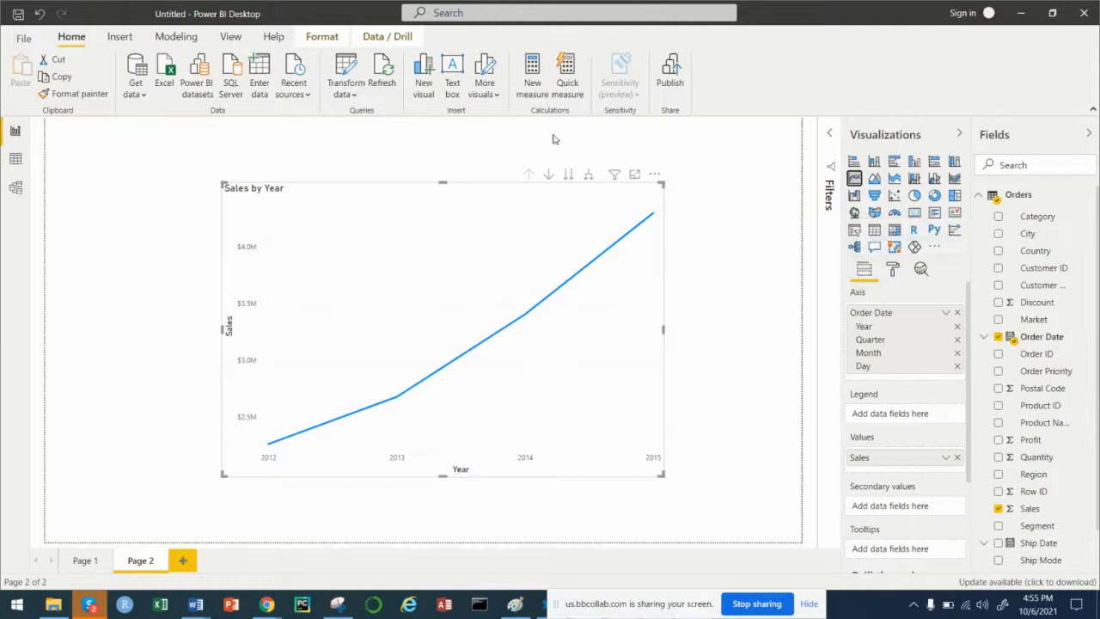
Examine the order dates in the Orders data table and the Order Date hierarchy options on the line chart's axis
{"action": "left_click", "coordinate": [10, 161]}
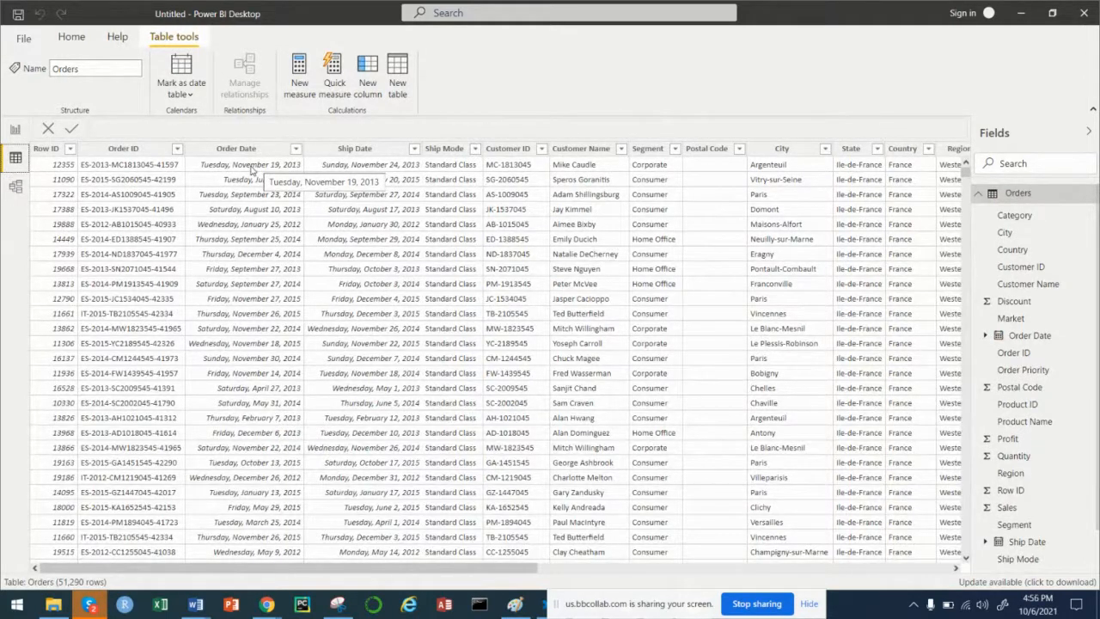
{"action": "left_click", "coordinate": [15, 130]}
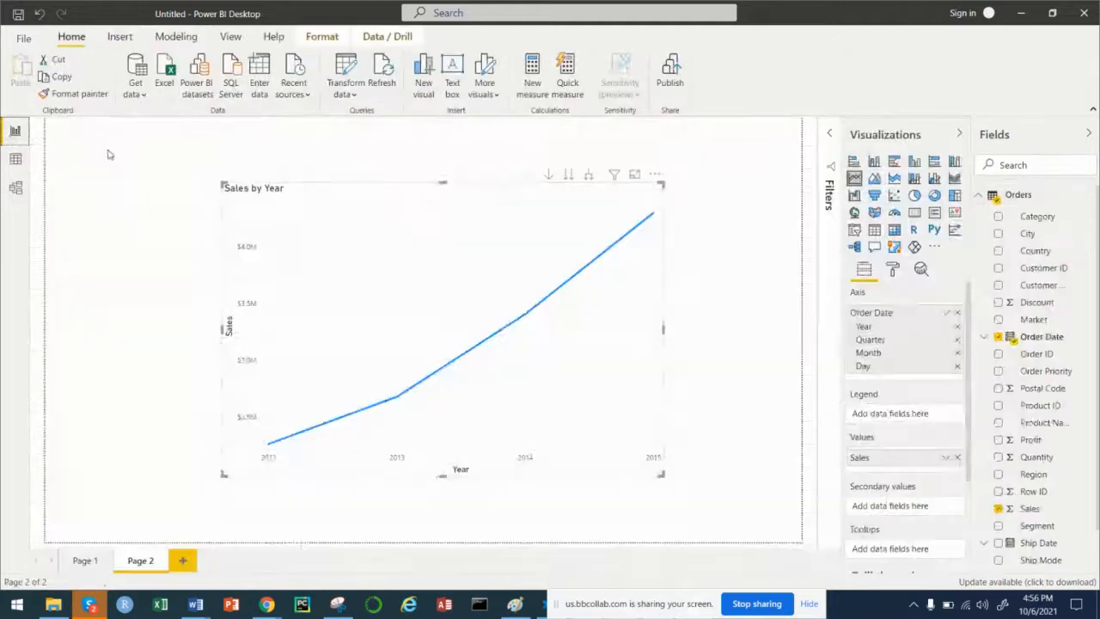
{"action": "mouse_move", "coordinate": [626, 253]}
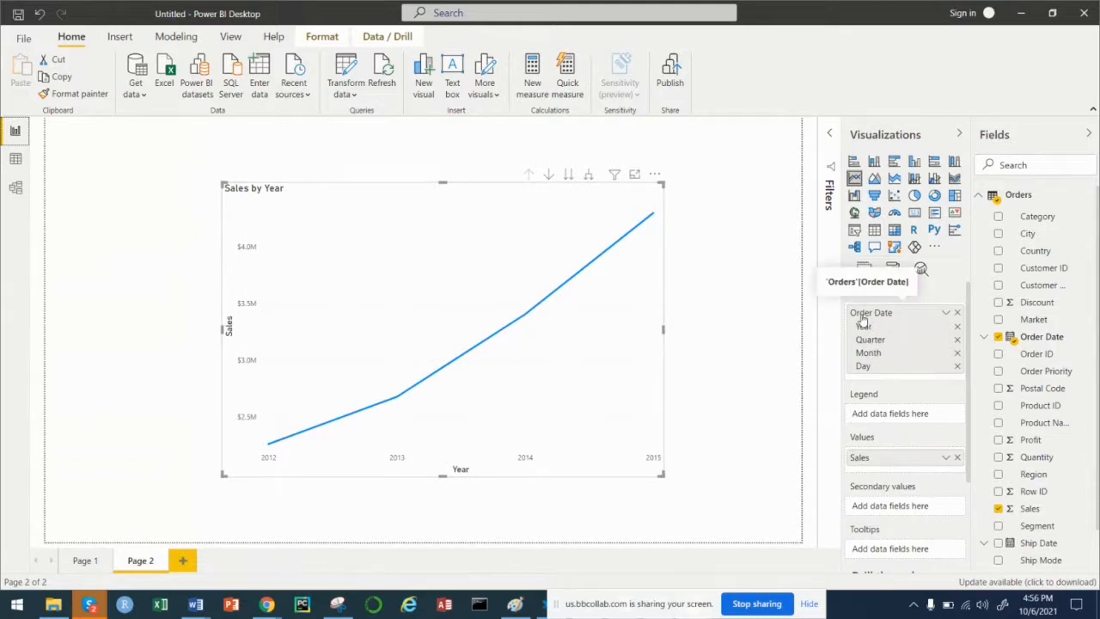
{"action": "left_click", "coordinate": [945, 313]}
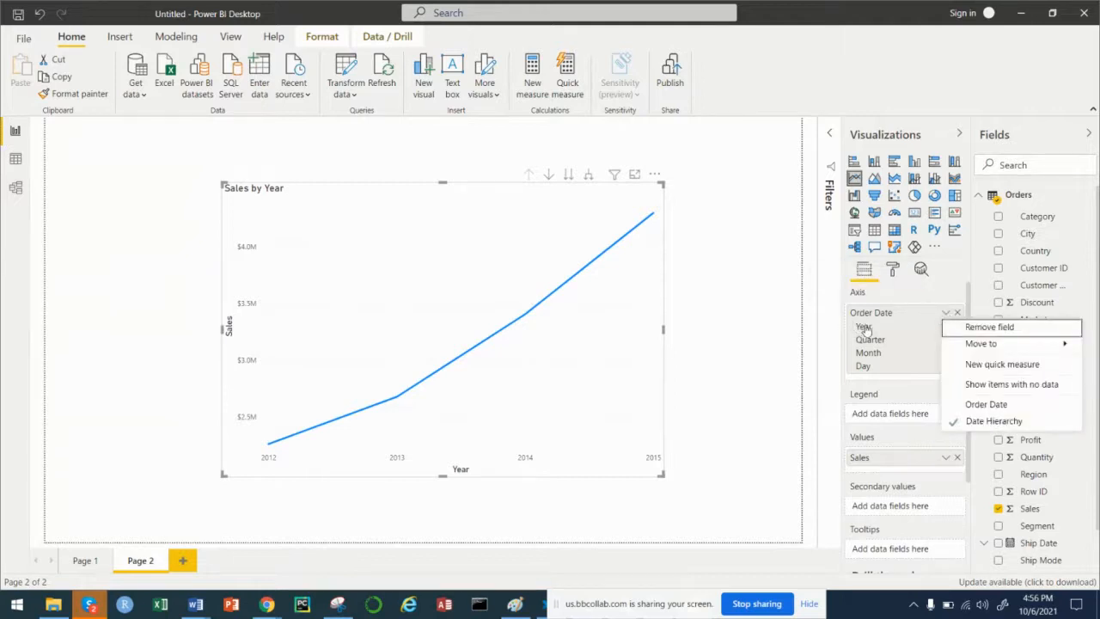
{"action": "left_click", "coordinate": [893, 311]}
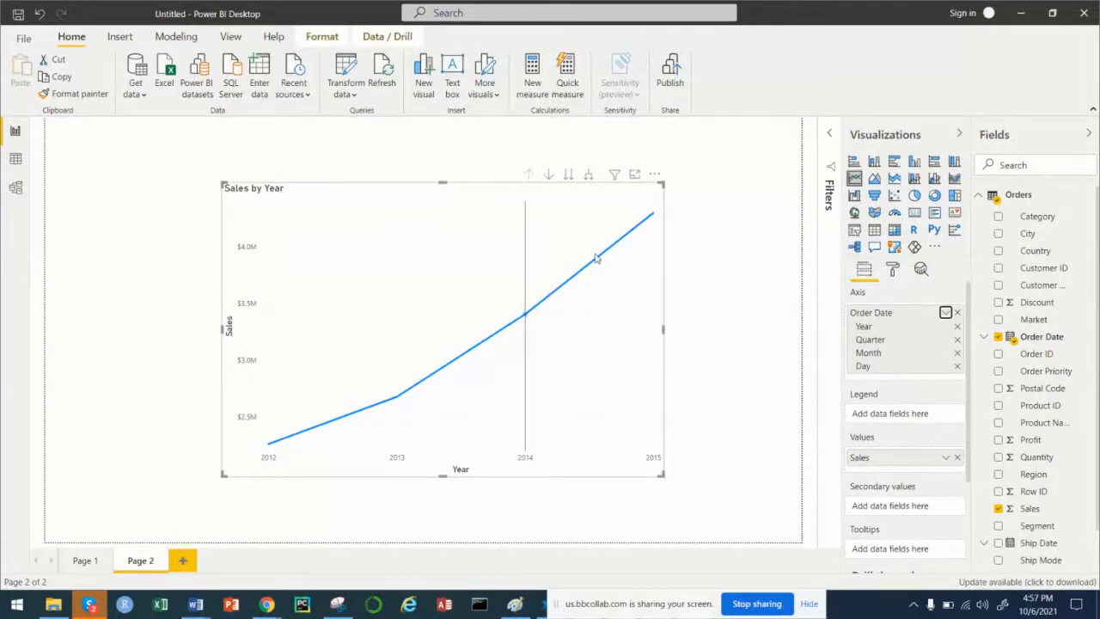
Turn on drill down for the Sales by Year line chart and take it to the quarter level of the date hierarchy
{"action": "mouse_move", "coordinate": [534, 369]}
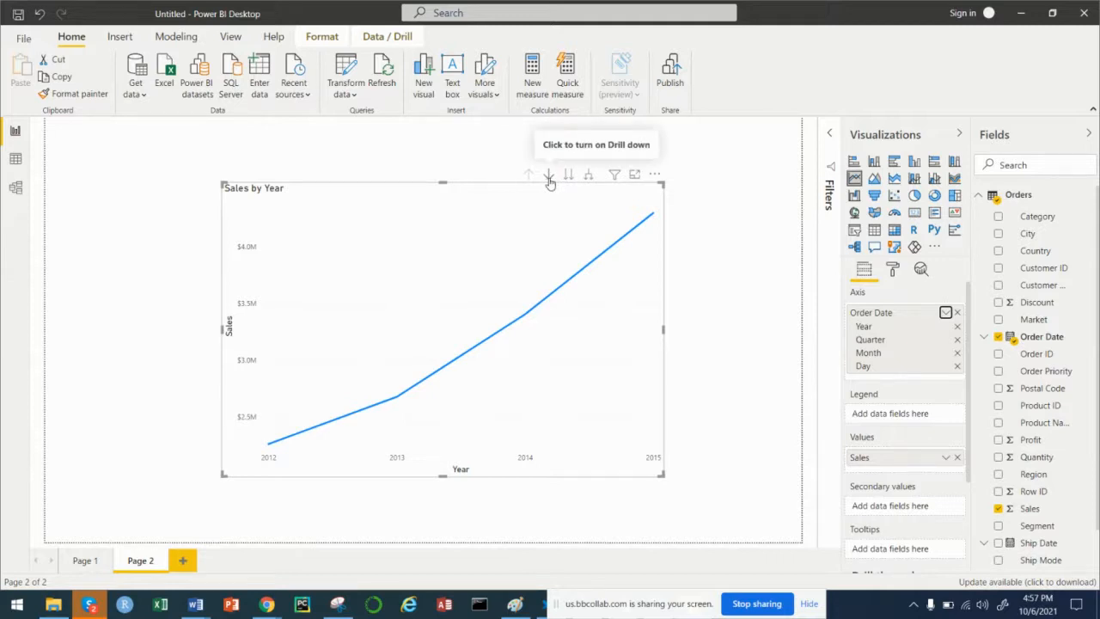
{"action": "left_click", "coordinate": [548, 176]}
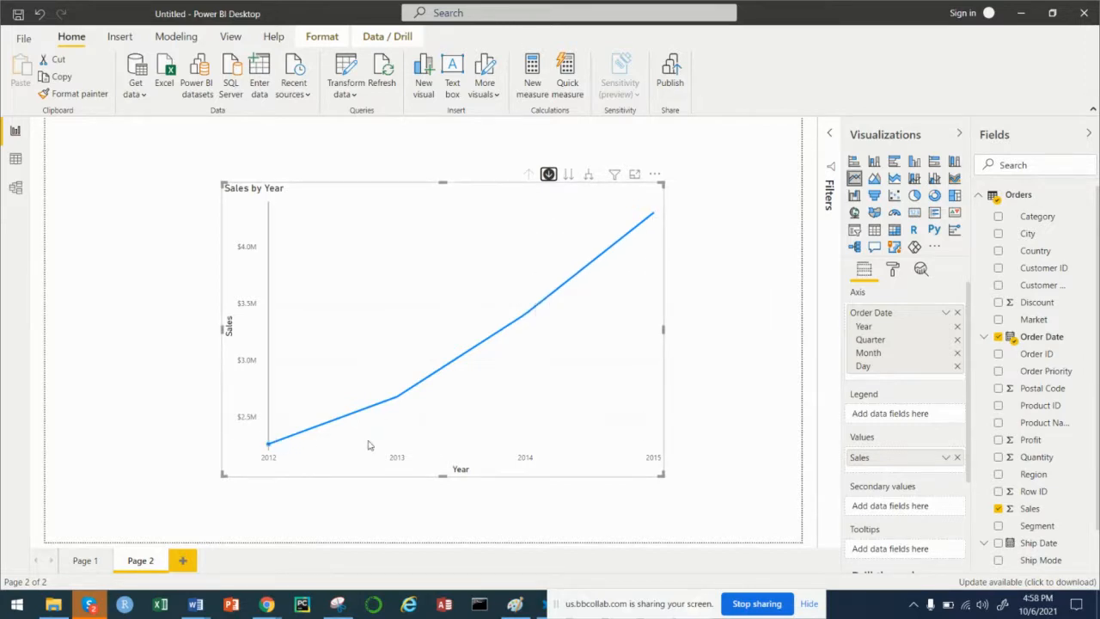
{"action": "mouse_move", "coordinate": [539, 309]}
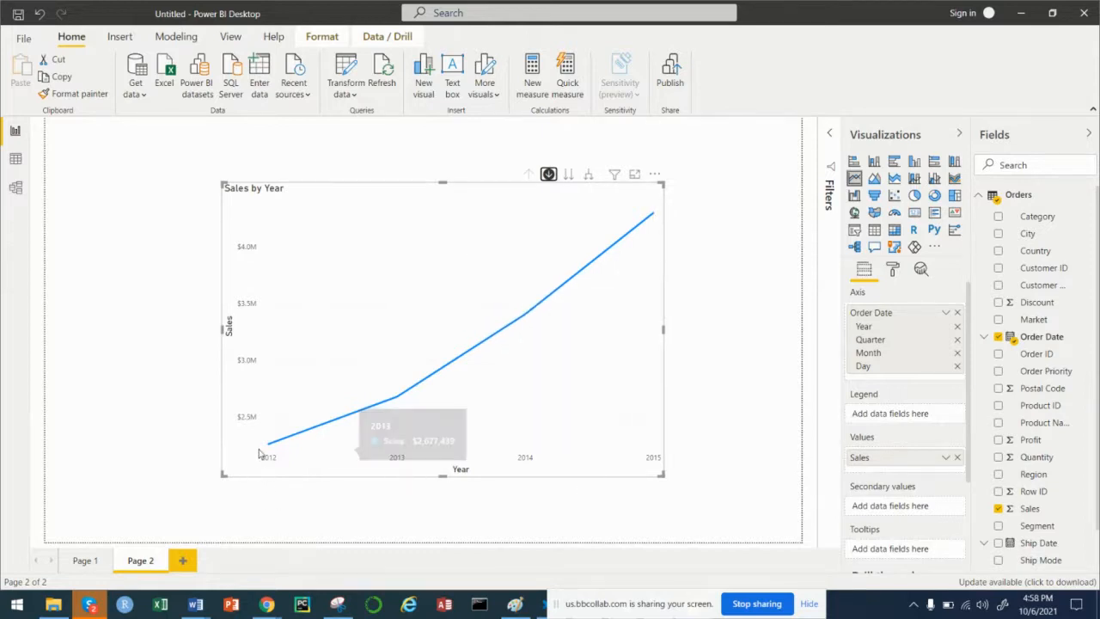
{"action": "mouse_move", "coordinate": [269, 449]}
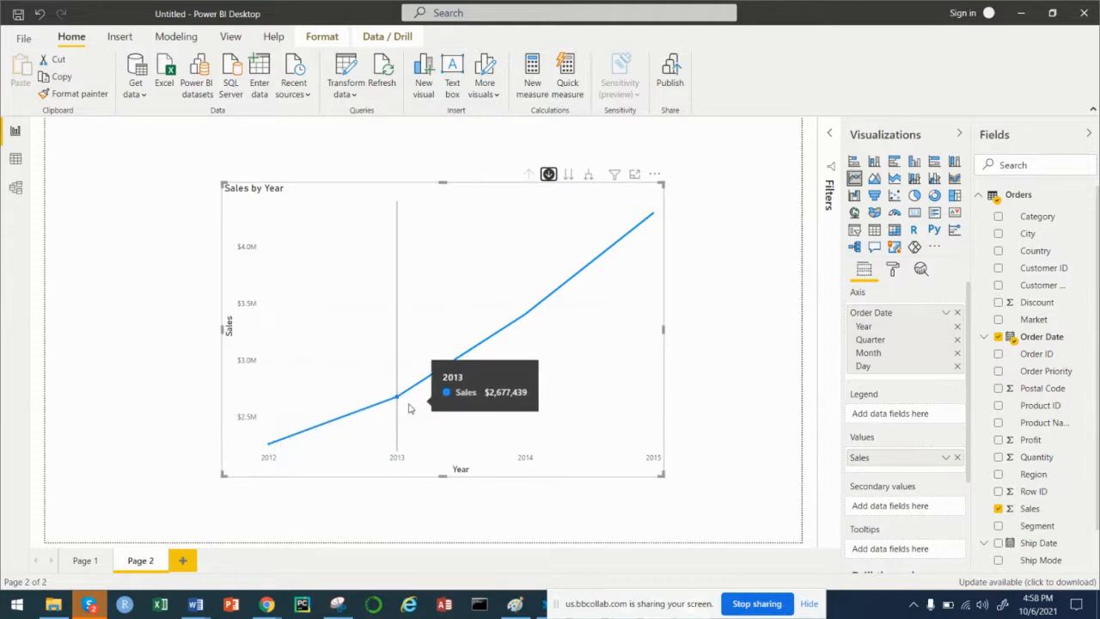
{"action": "left_click", "coordinate": [569, 177]}
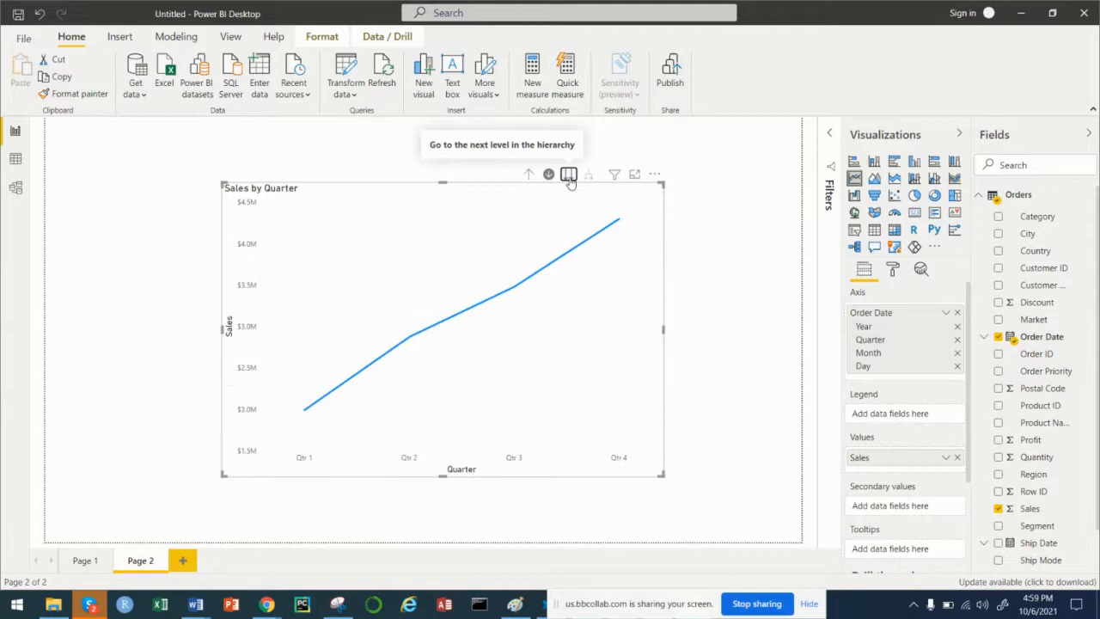
Advance the sales line chart from the quarter level through the month level to the day level of the date hierarchy
{"action": "mouse_move", "coordinate": [611, 379]}
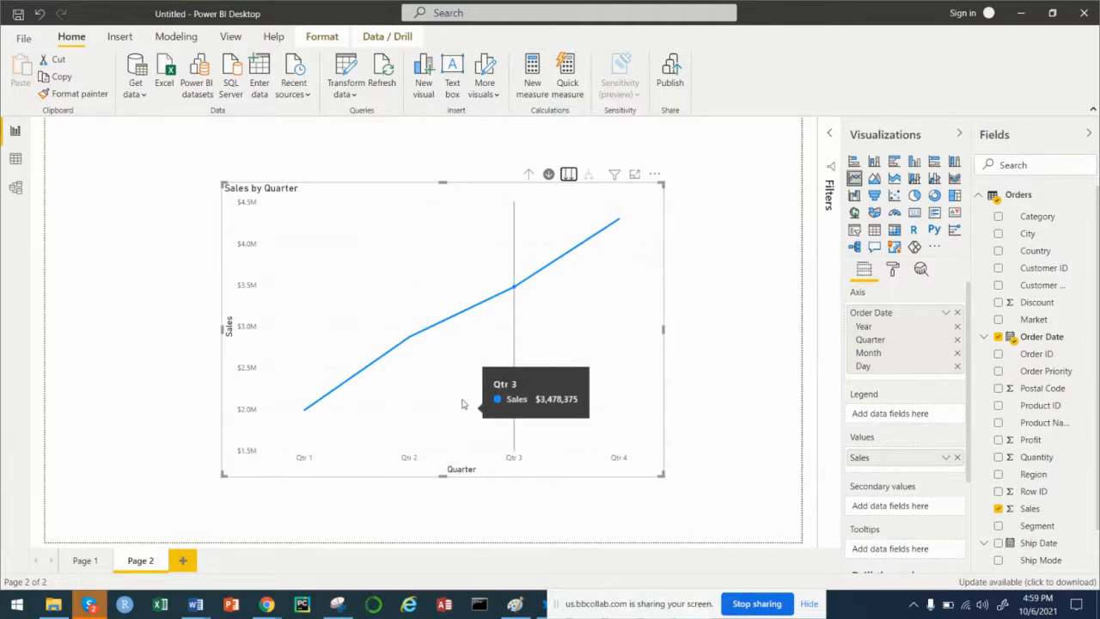
{"action": "mouse_move", "coordinate": [421, 443]}
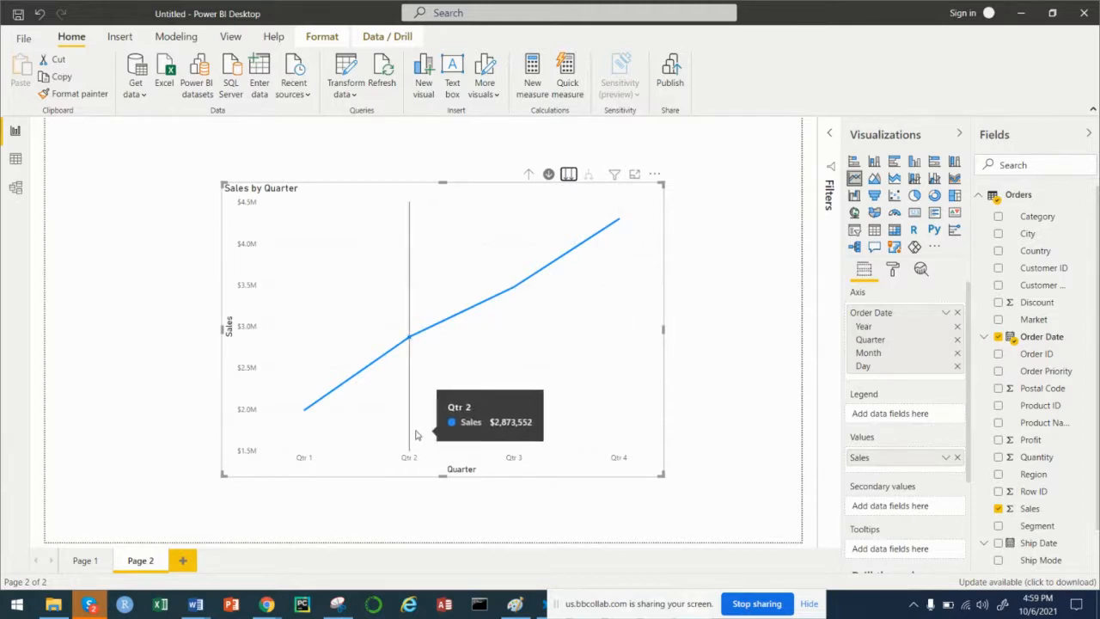
{"action": "mouse_move", "coordinate": [303, 425]}
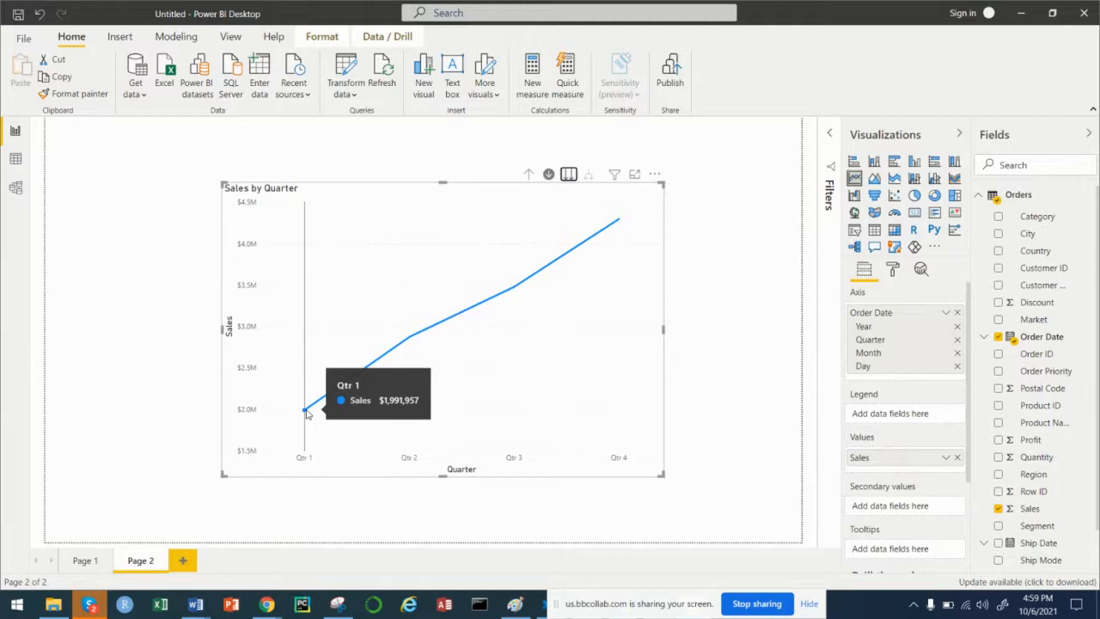
{"action": "left_click", "coordinate": [568, 175]}
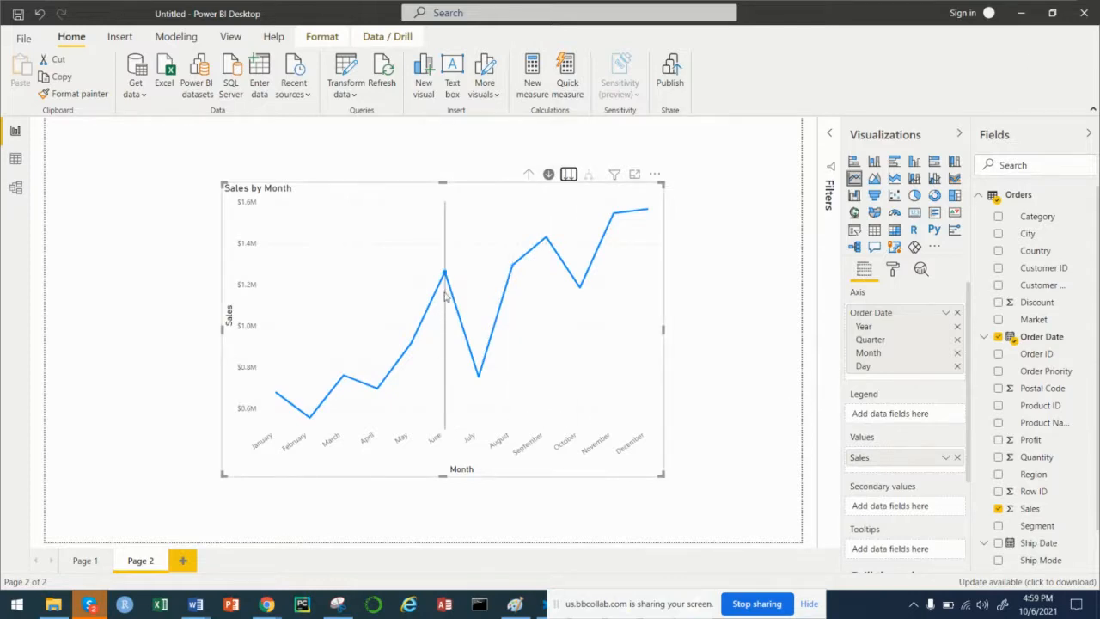
{"action": "mouse_move", "coordinate": [447, 276]}
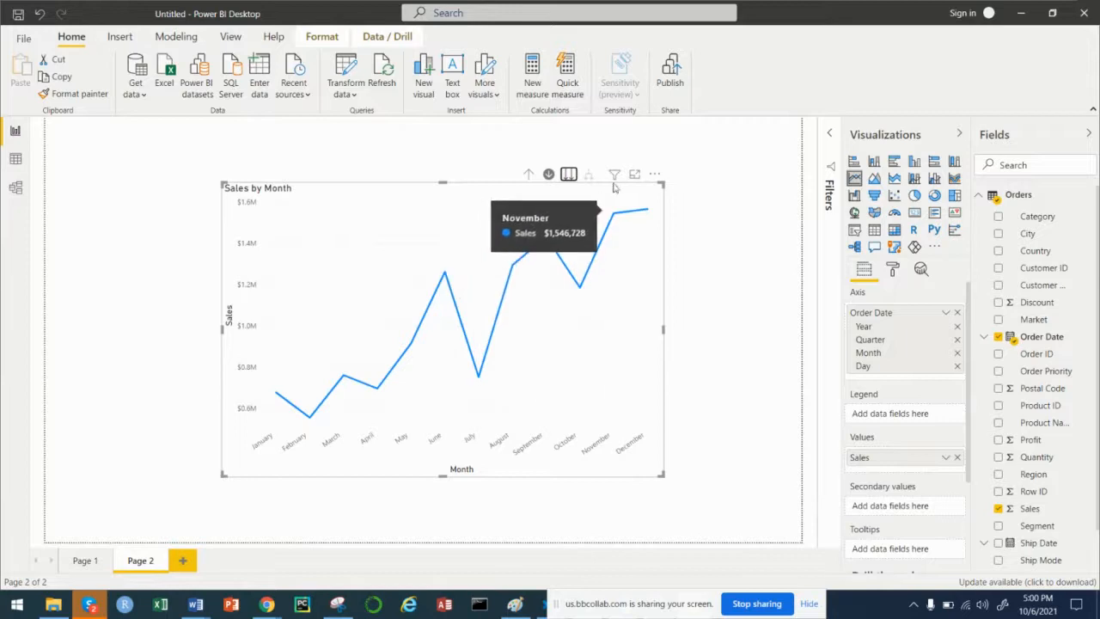
{"action": "left_click", "coordinate": [565, 175]}
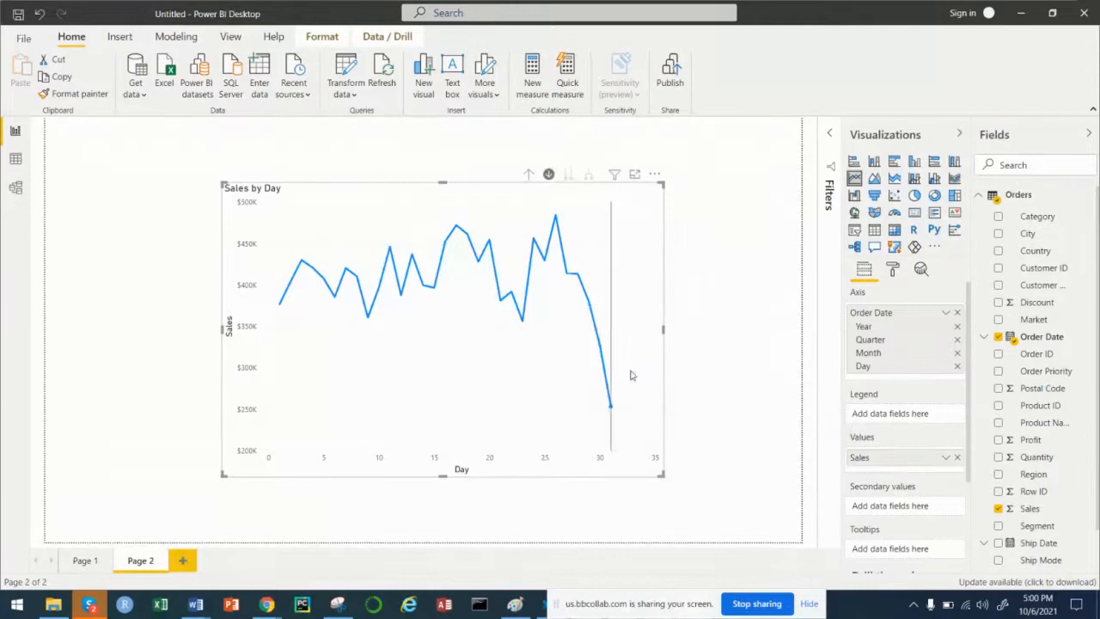
Drill the sales line chart up from the day level to the year level of the date hierarchy
{"action": "mouse_move", "coordinate": [619, 404]}
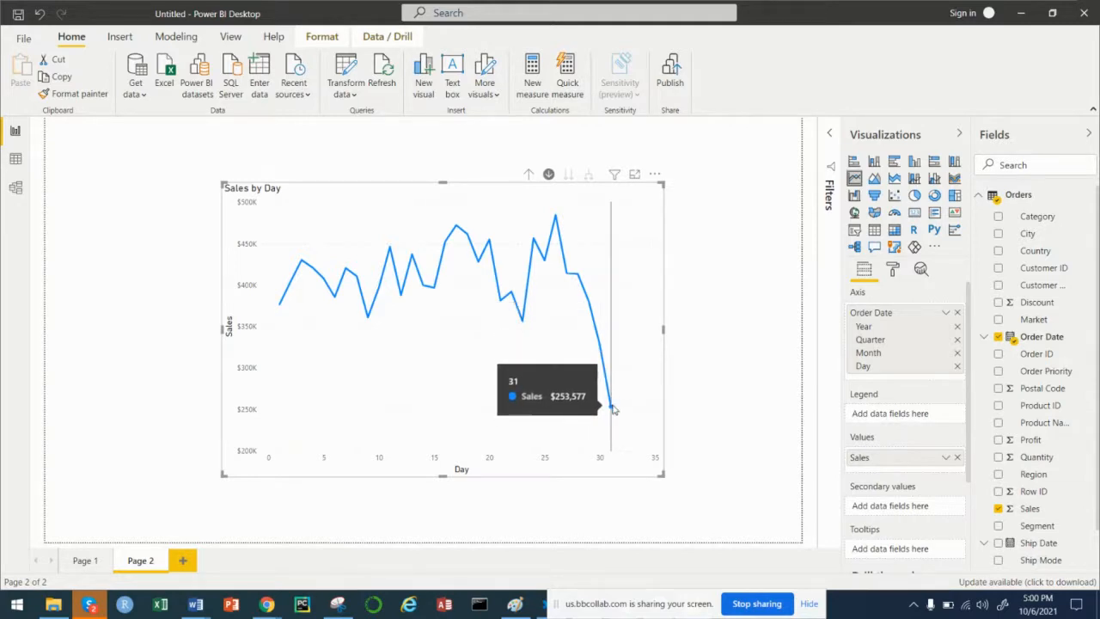
{"action": "left_click", "coordinate": [529, 175]}
{"action": "left_click", "coordinate": [529, 176]}
{"action": "left_click", "coordinate": [530, 176]}
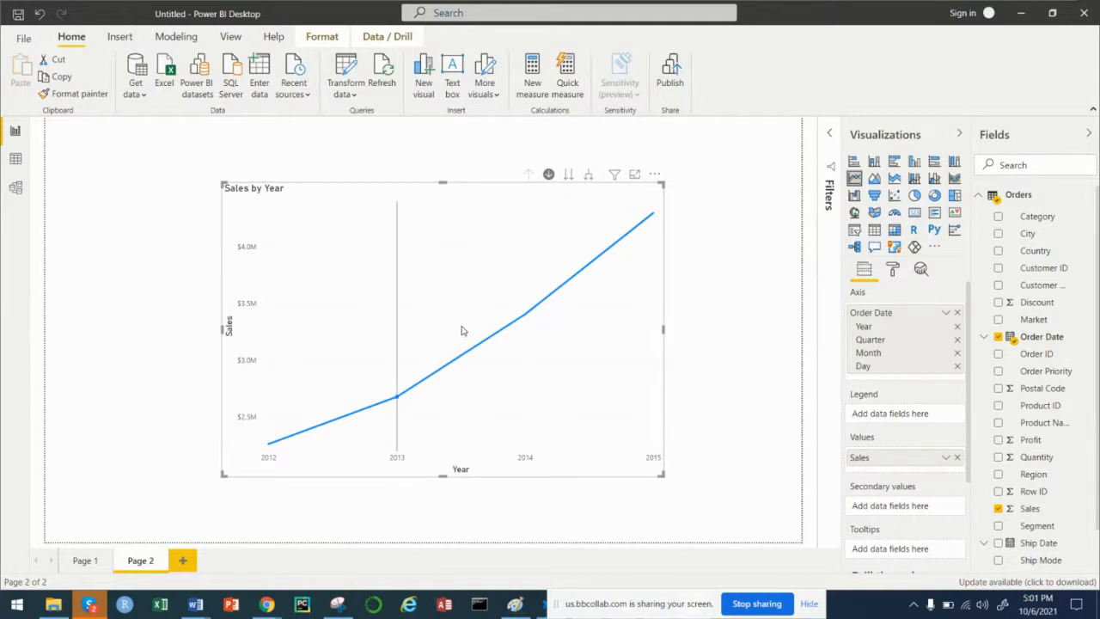
Take the Sales by Year line chart to the quarter level, combining all years, and return it to the year level
{"action": "mouse_move", "coordinate": [475, 330]}
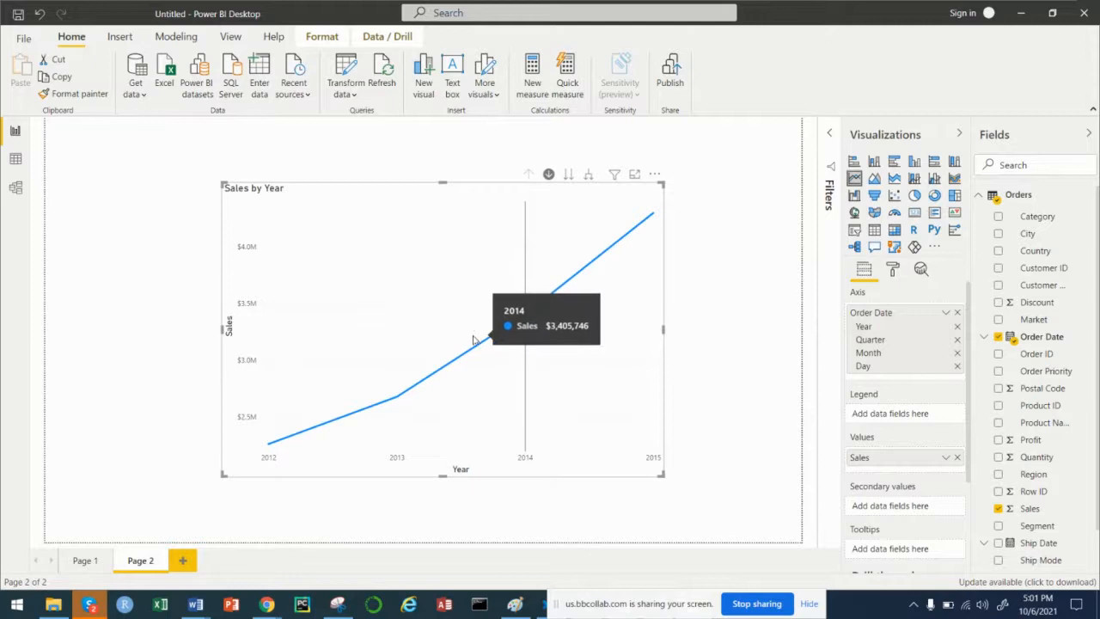
{"action": "left_click", "coordinate": [569, 174]}
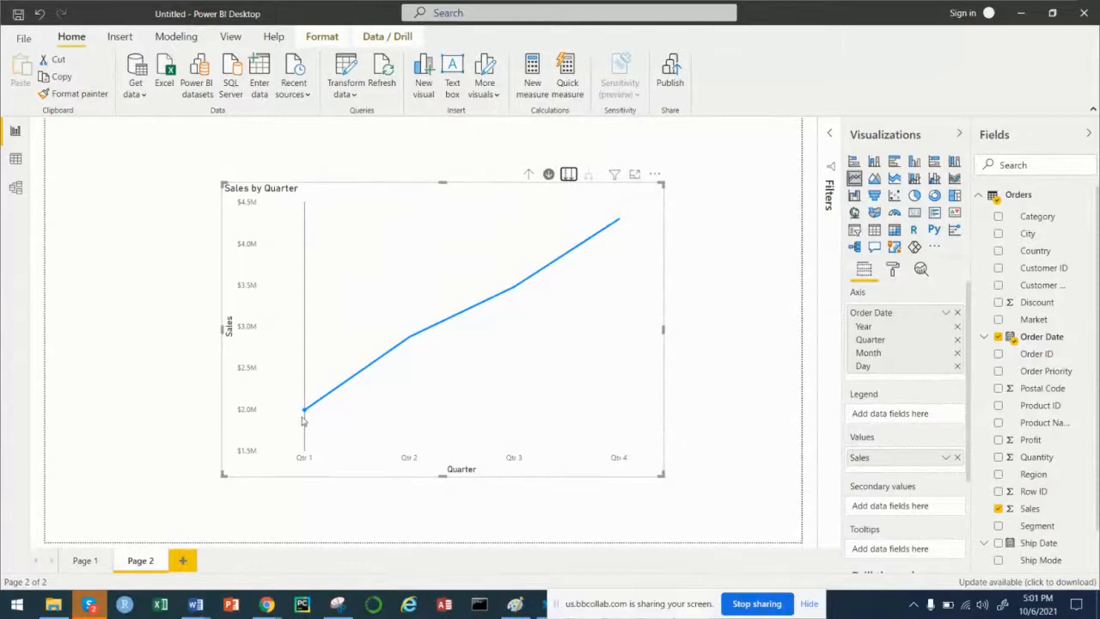
{"action": "mouse_move", "coordinate": [418, 339]}
{"action": "left_click", "coordinate": [529, 174]}
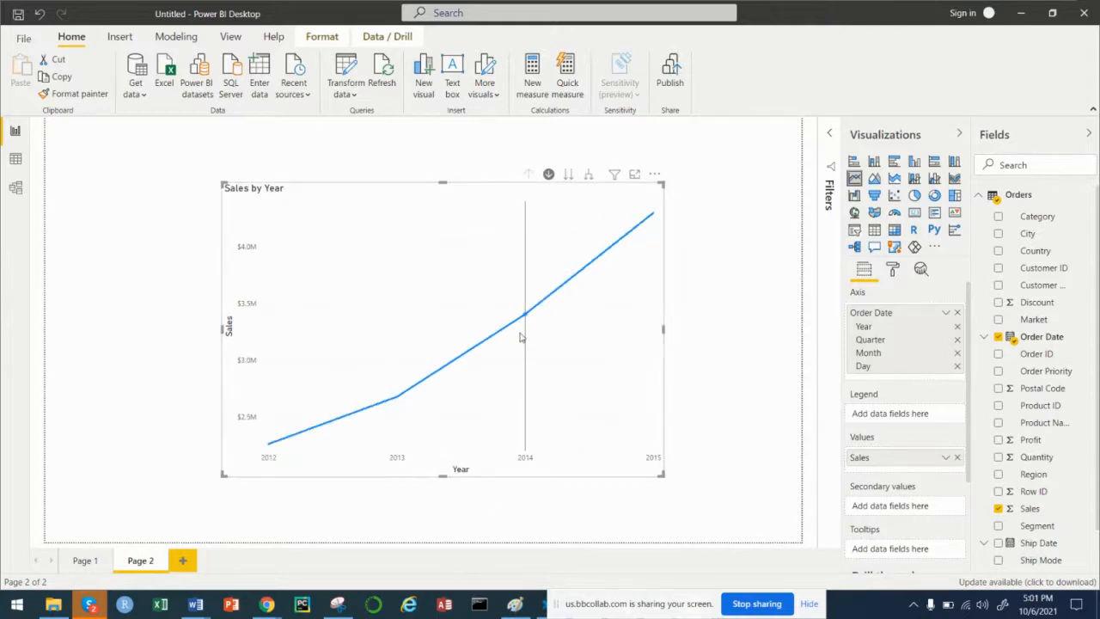
Drill into the 2014 point of the line chart, through the second quarter and June, down to daily sales
{"action": "mouse_move", "coordinate": [528, 319]}
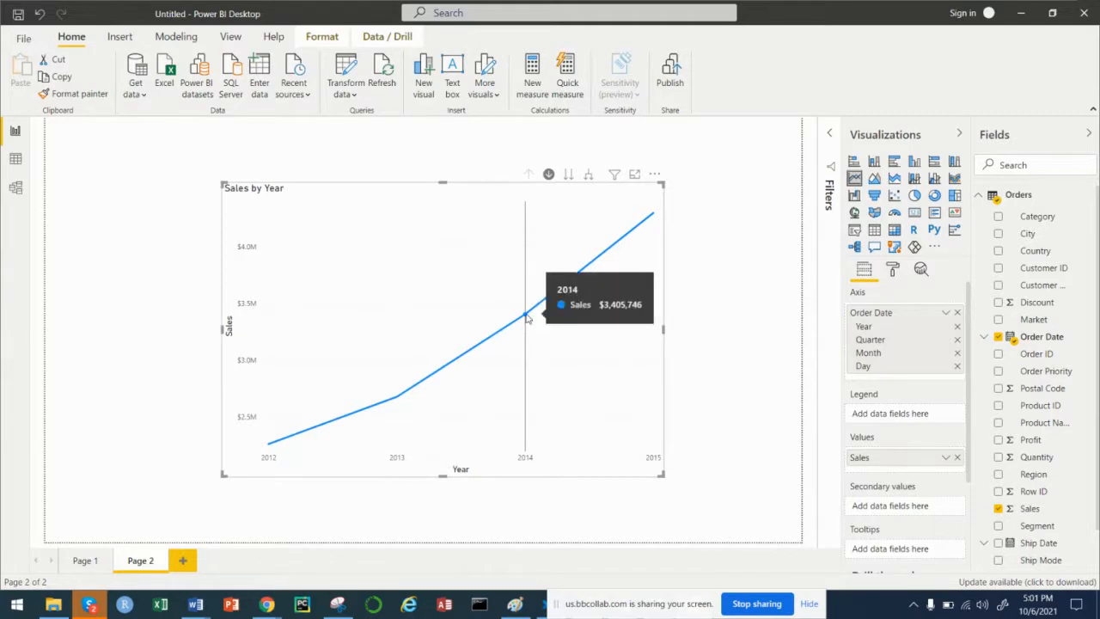
{"action": "left_click", "coordinate": [528, 319]}
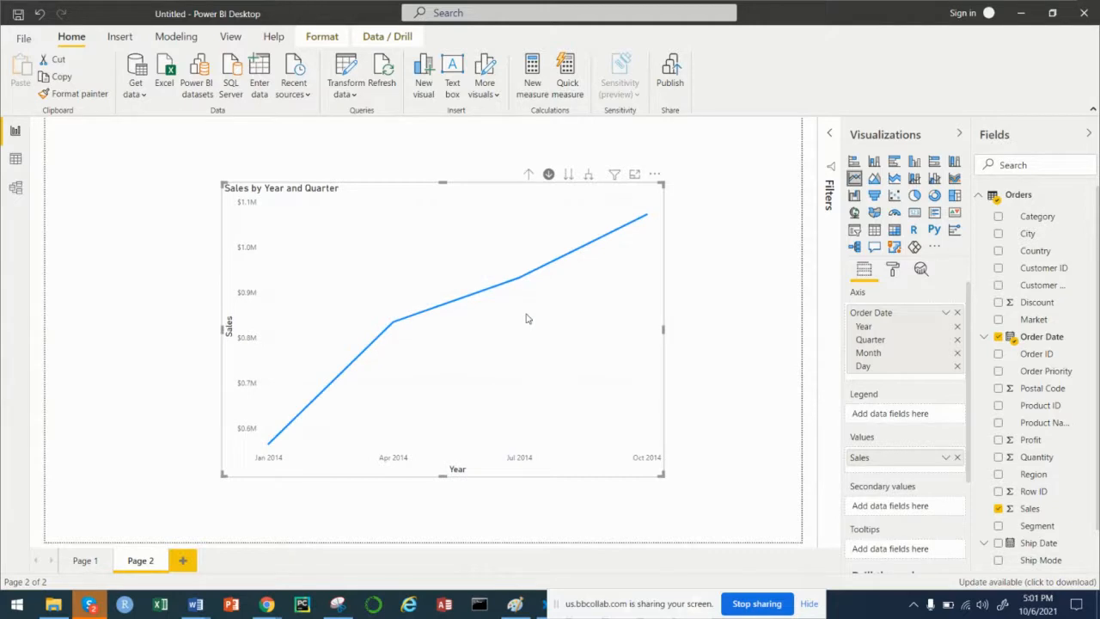
{"action": "mouse_move", "coordinate": [404, 419]}
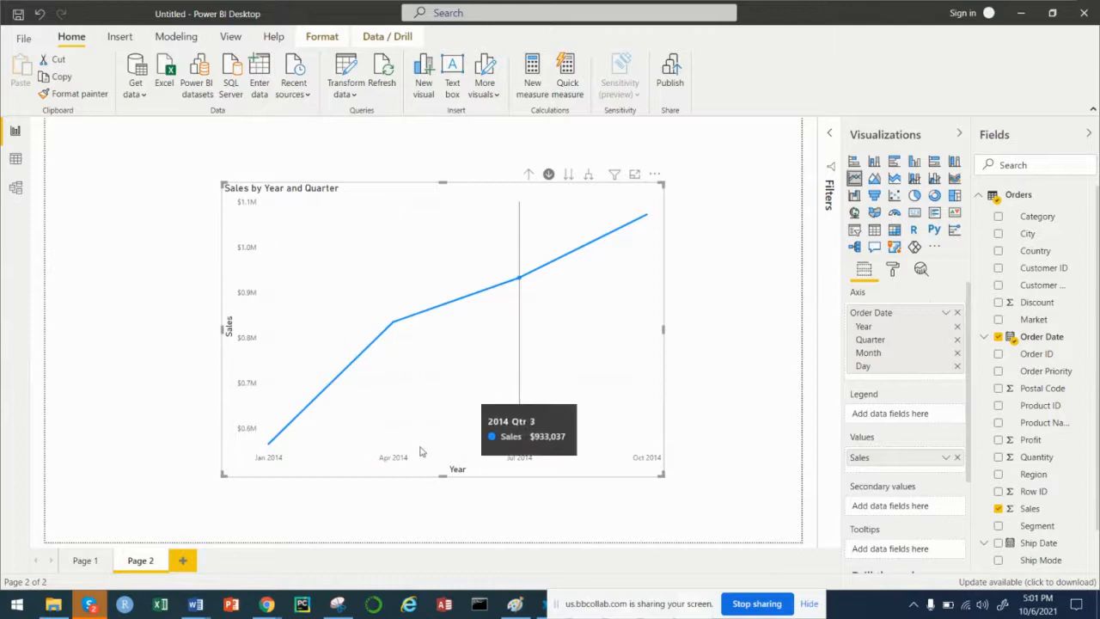
{"action": "mouse_move", "coordinate": [267, 445]}
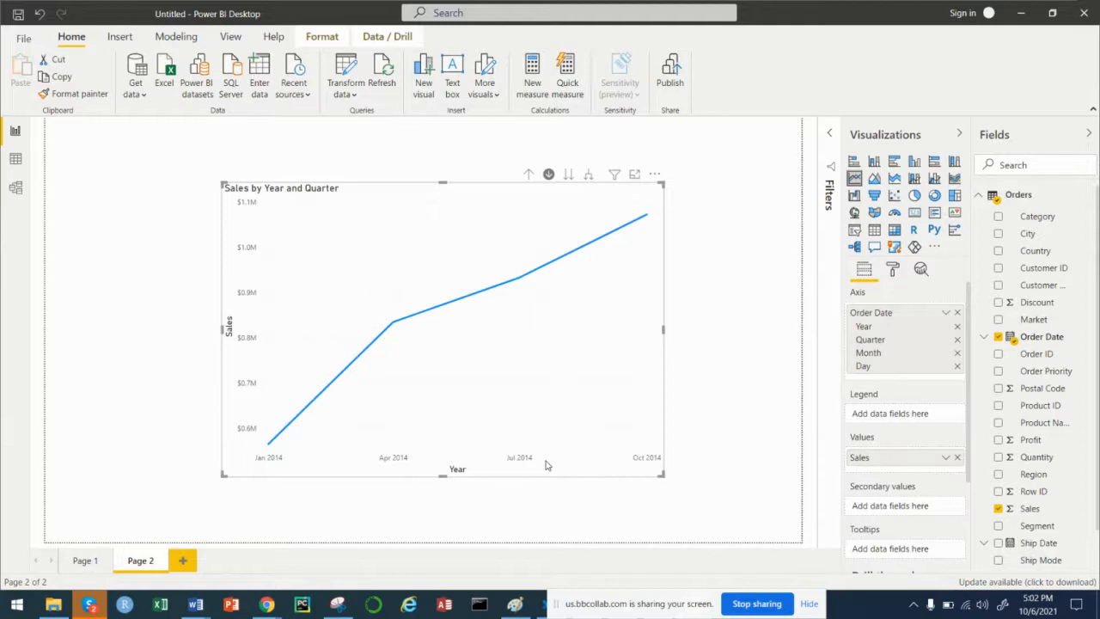
{"action": "left_click", "coordinate": [394, 326]}
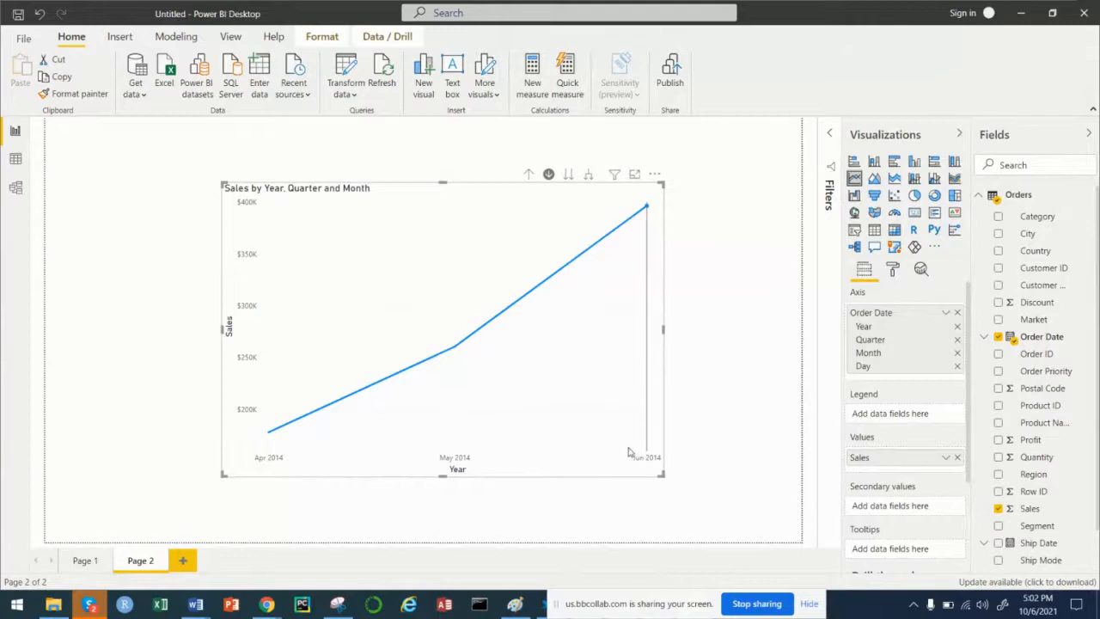
{"action": "mouse_move", "coordinate": [587, 441]}
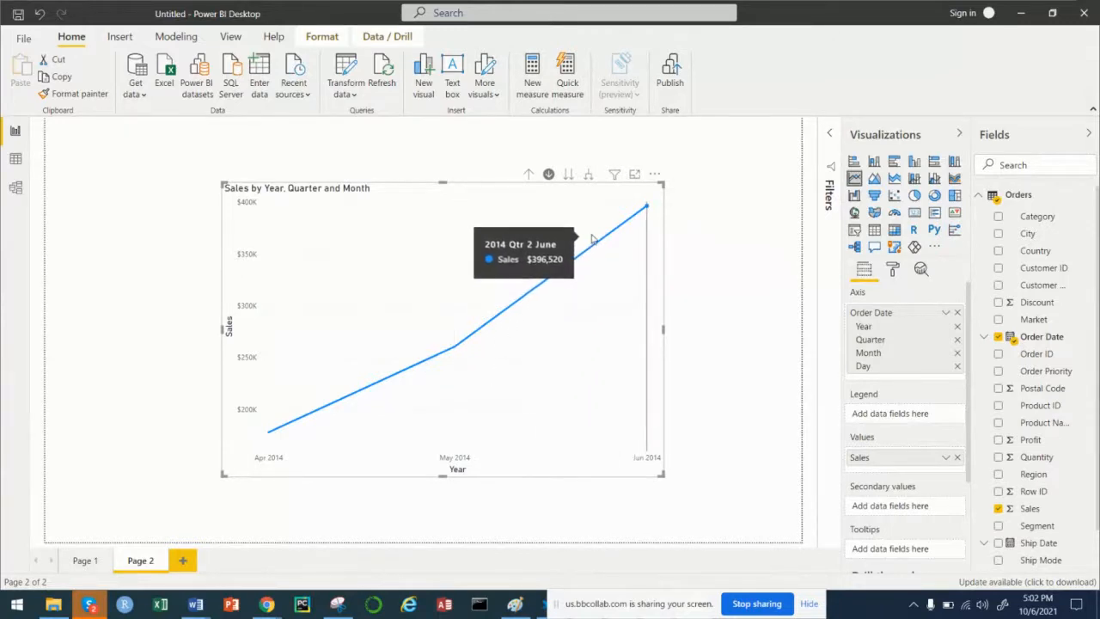
{"action": "left_click", "coordinate": [648, 209]}
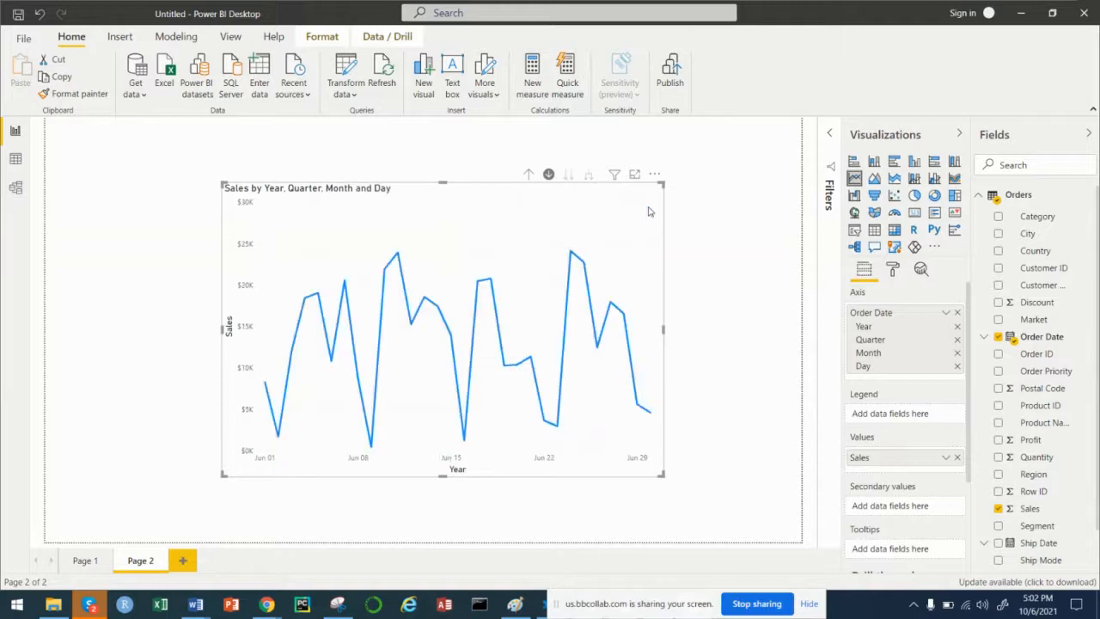
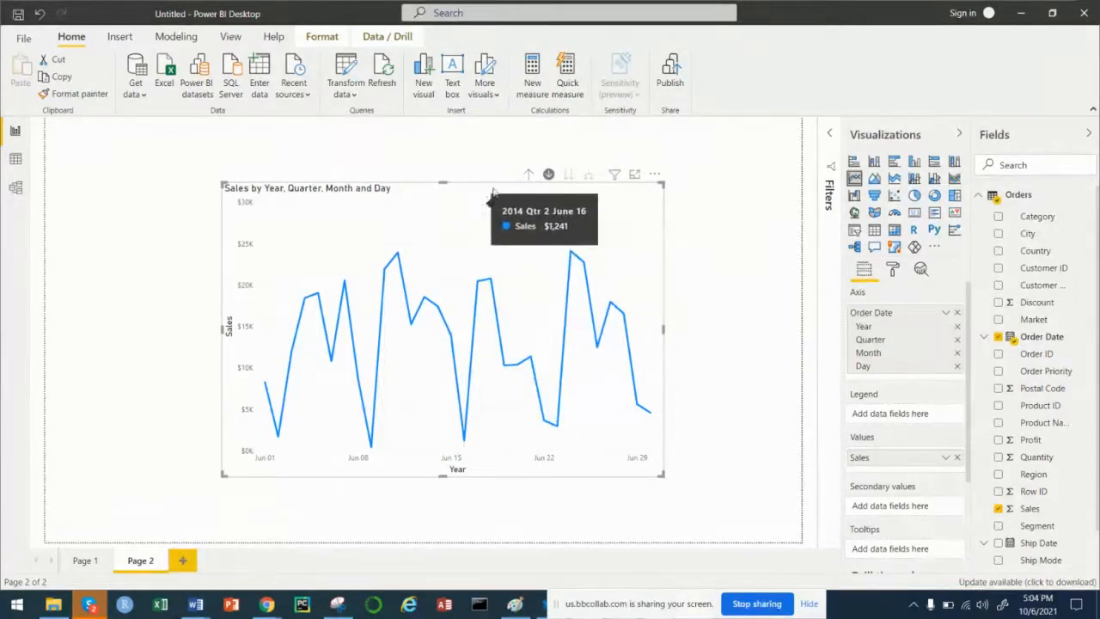
Drill the June 2014 daily sales chart back up to the year level
{"action": "left_click", "coordinate": [528, 175]}
{"action": "left_click", "coordinate": [529, 175]}
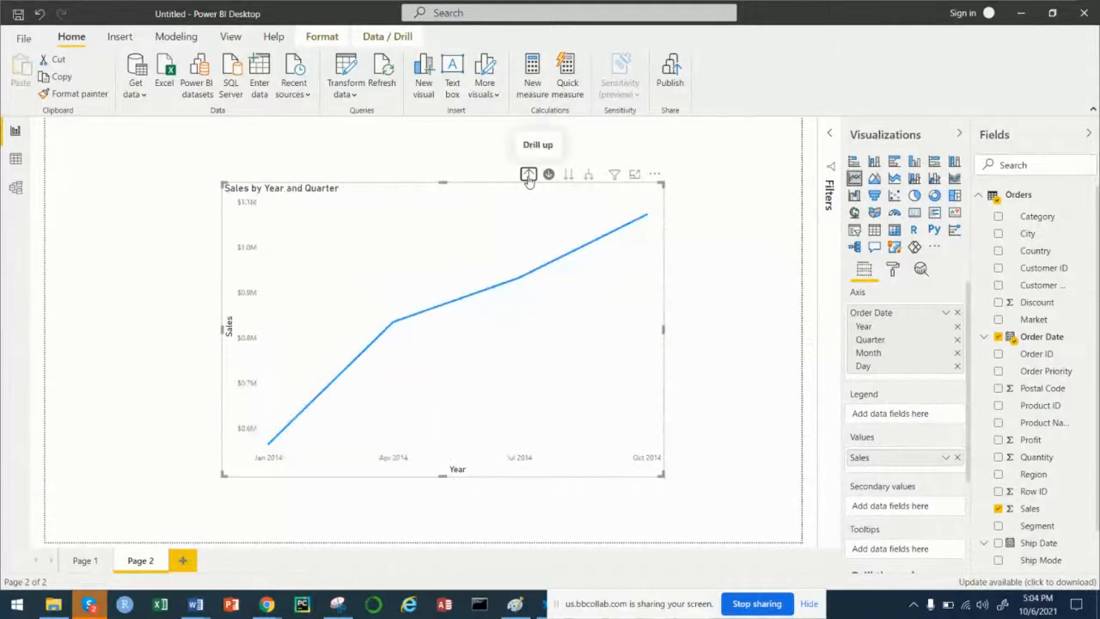
{"action": "left_click", "coordinate": [529, 175]}
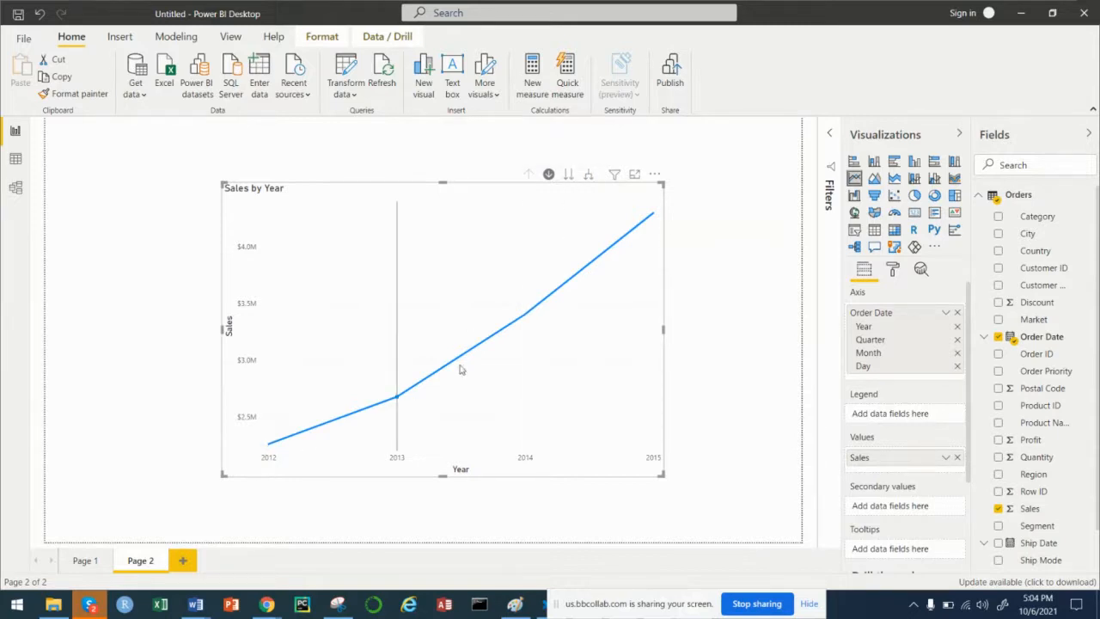
Expand the line chart through the quarter, month and day levels of the date hierarchy, keeping the parent levels on the axis
{"action": "left_click", "coordinate": [591, 181]}
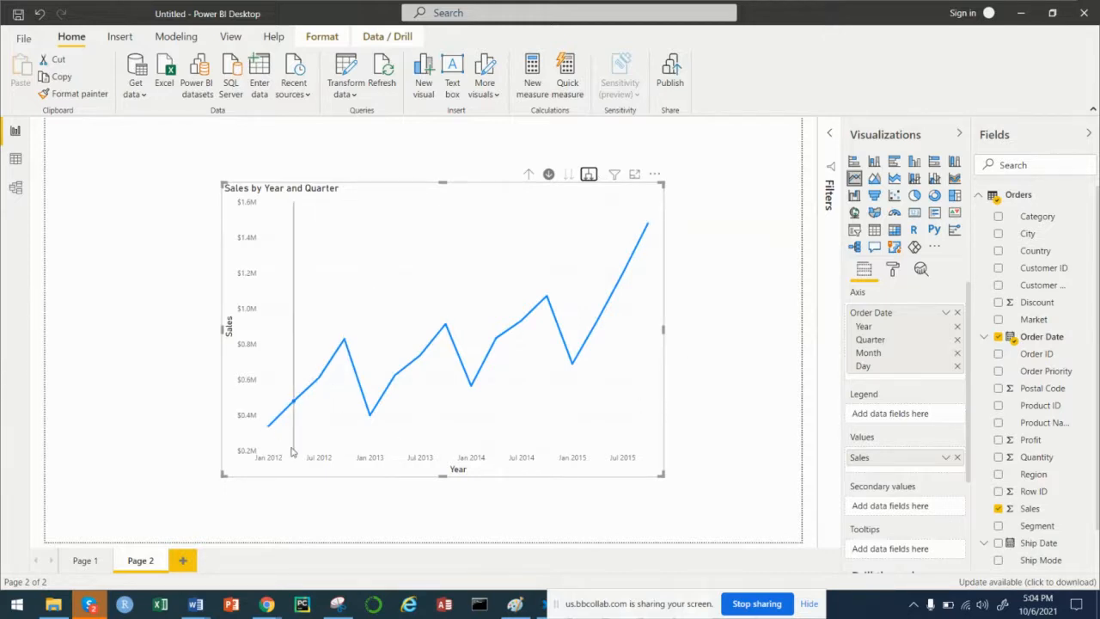
{"action": "mouse_move", "coordinate": [347, 455]}
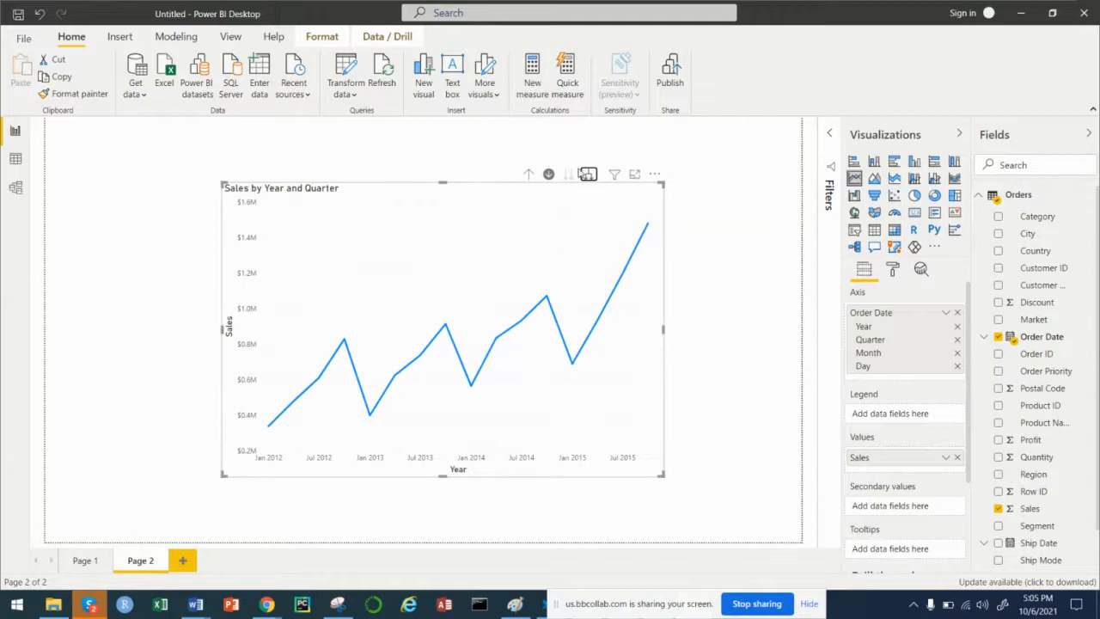
{"action": "left_click", "coordinate": [589, 176]}
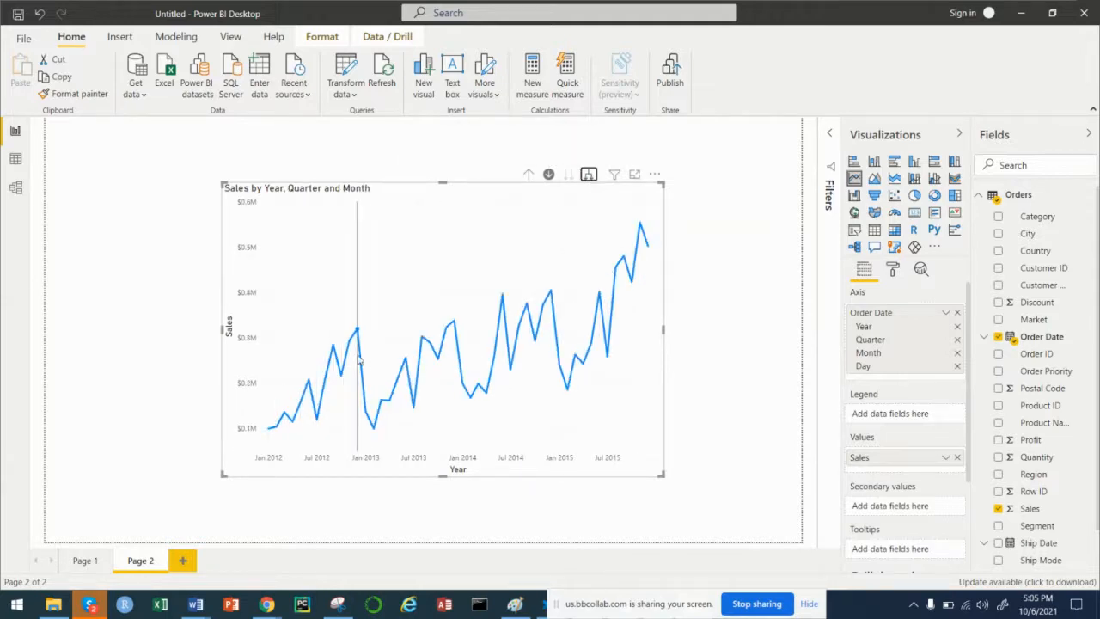
{"action": "mouse_move", "coordinate": [361, 359]}
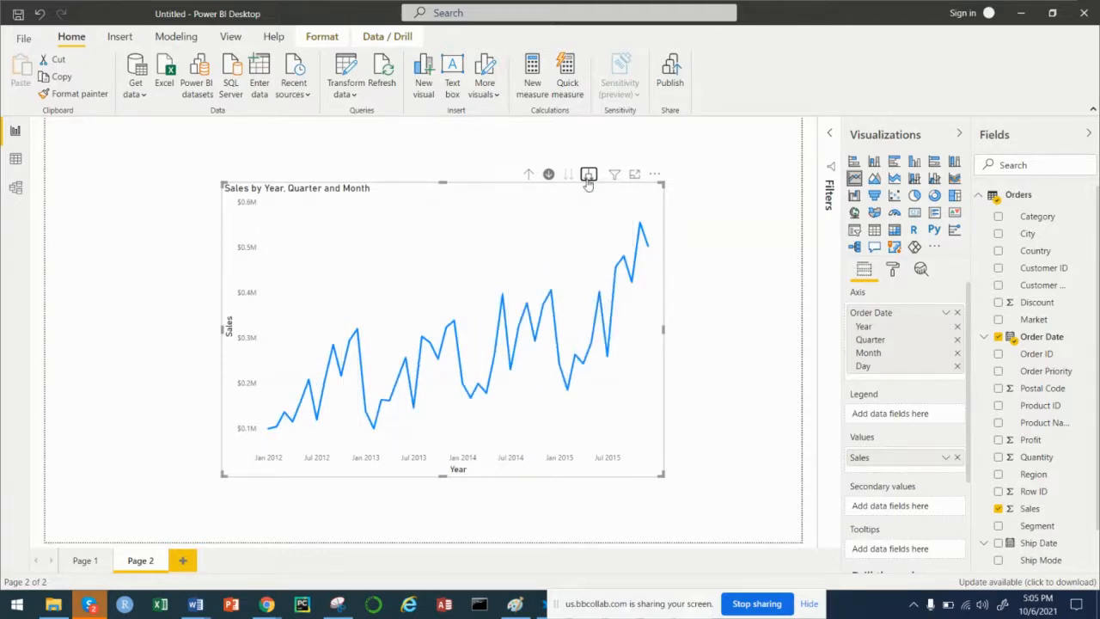
{"action": "left_click", "coordinate": [588, 178]}
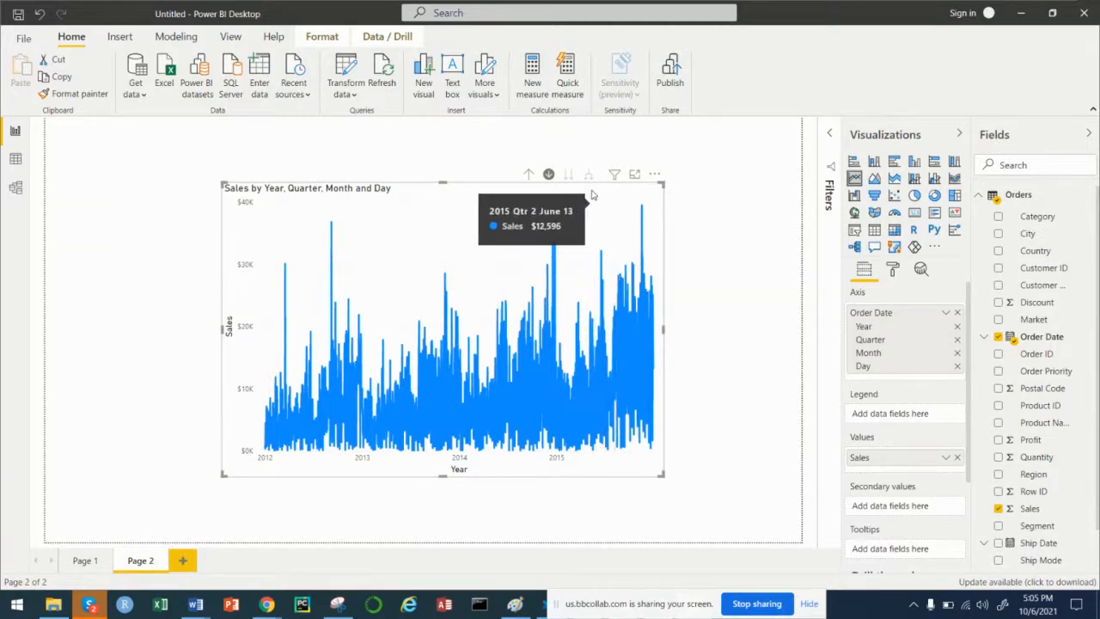
Drill the fully expanded line chart back up from the day level to the year level
{"action": "left_click", "coordinate": [528, 174]}
{"action": "left_click", "coordinate": [527, 174]}
{"action": "left_click", "coordinate": [527, 174]}
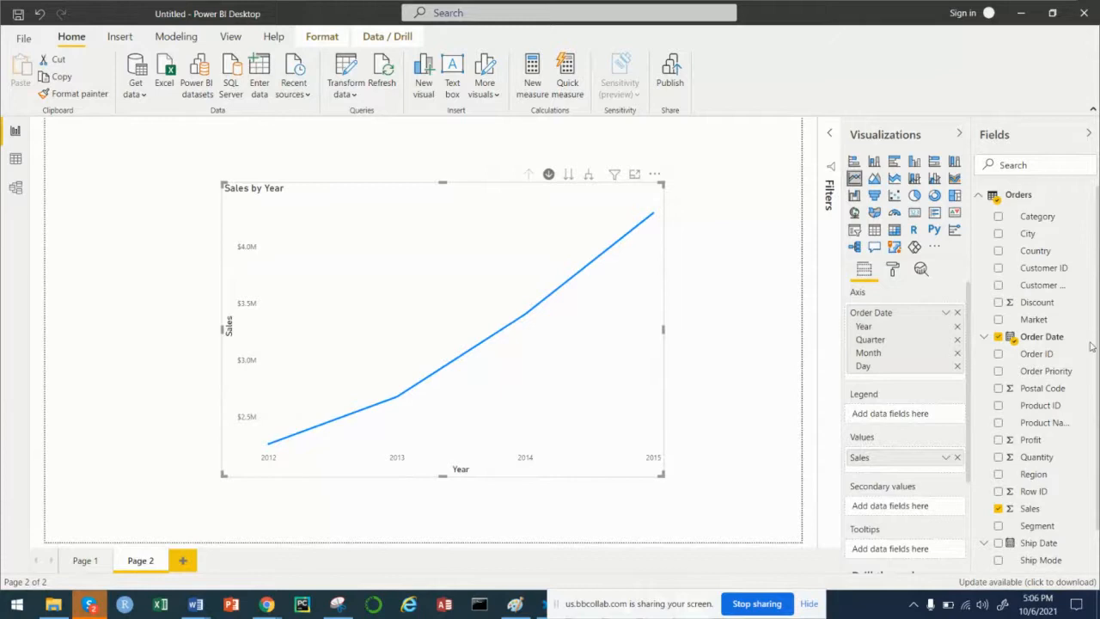
Add Order Date as the line chart's legend and switch it to the date hierarchy so each year is a separate series
{"action": "left_click_drag", "start_coordinate": [1055, 339], "coordinate": [926, 416]}
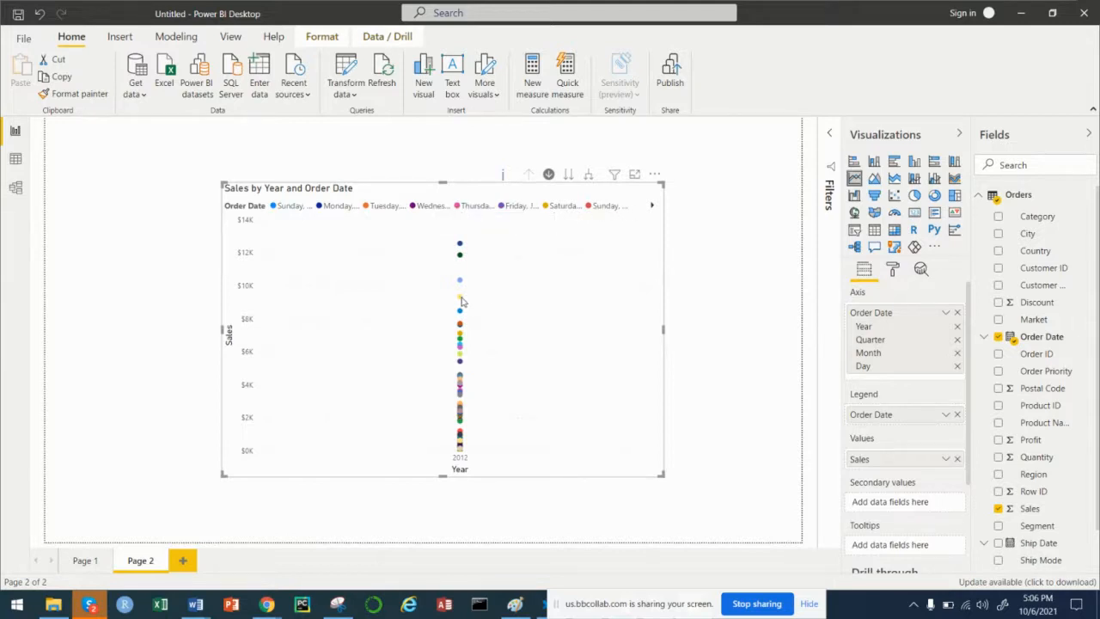
{"action": "mouse_move", "coordinate": [461, 302]}
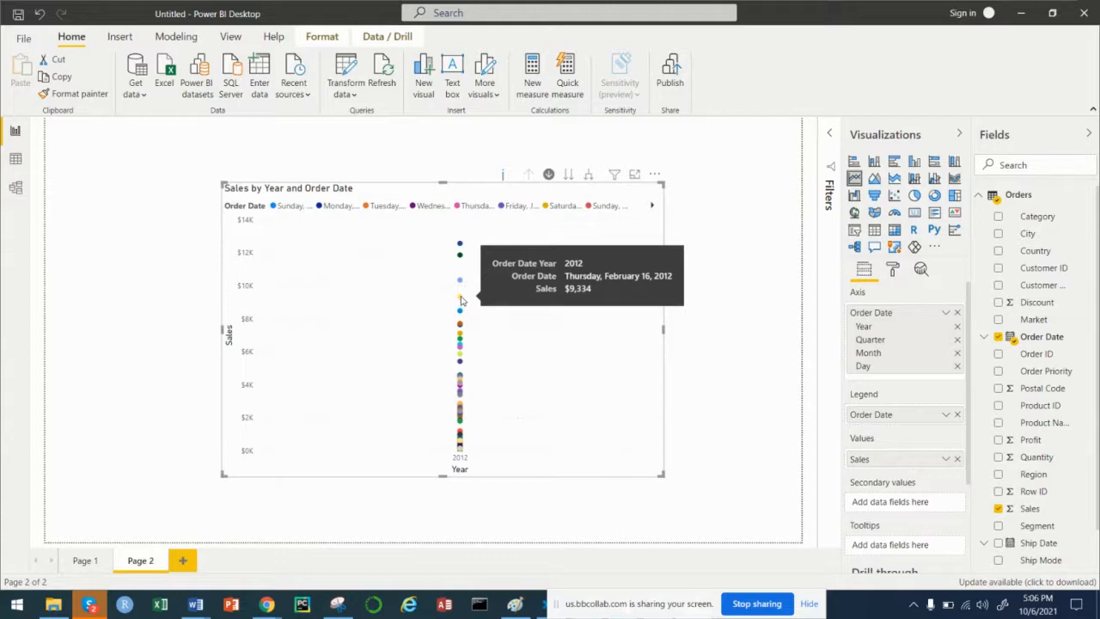
{"action": "mouse_move", "coordinate": [458, 281]}
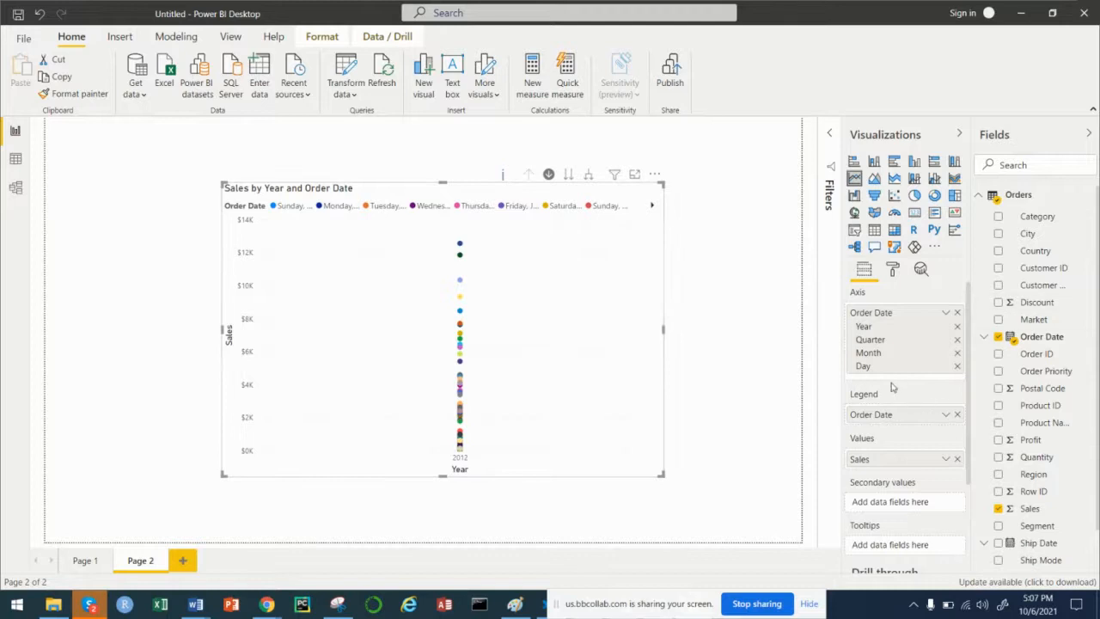
{"action": "left_click", "coordinate": [946, 416]}
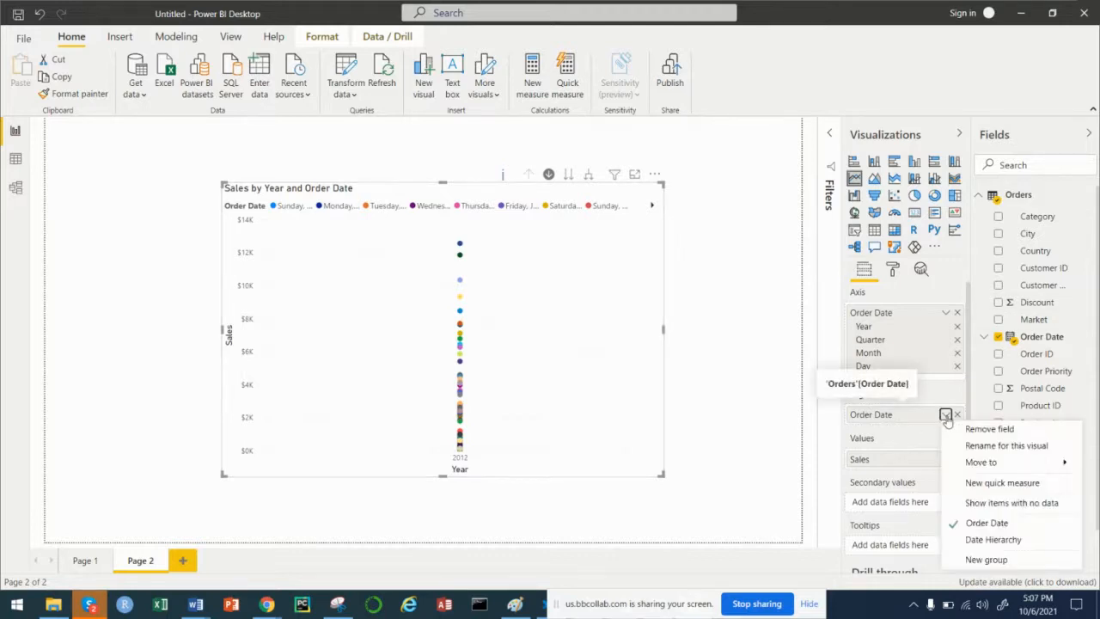
{"action": "left_click", "coordinate": [979, 541]}
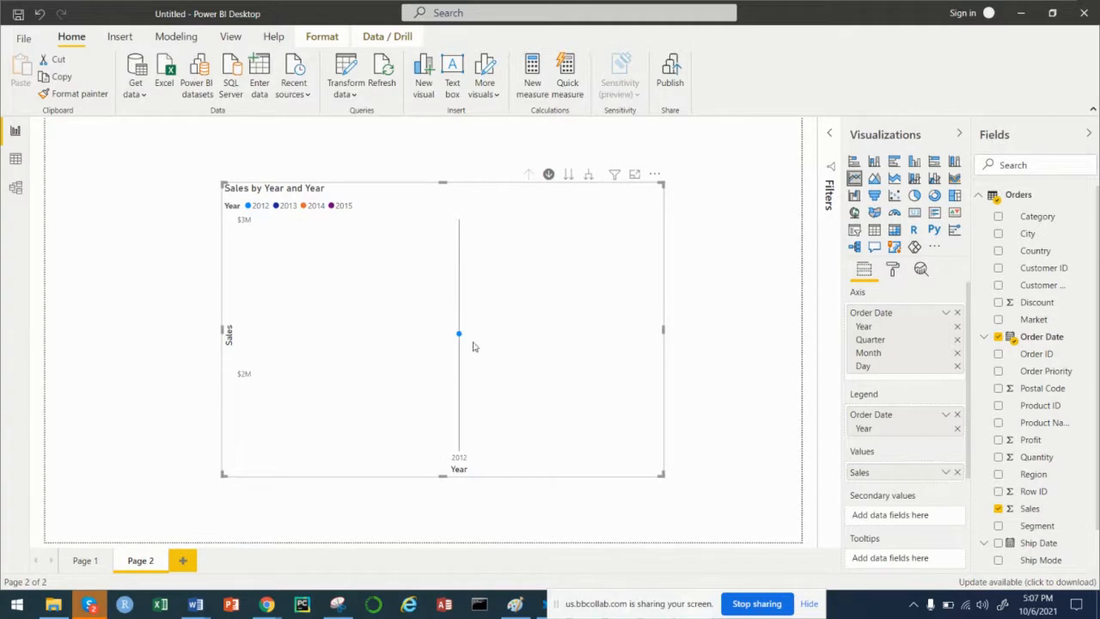
Move the chart's axis to the quarter level of the date hierarchy and compare the quarterly sales lines of each year
{"action": "mouse_move", "coordinate": [457, 342]}
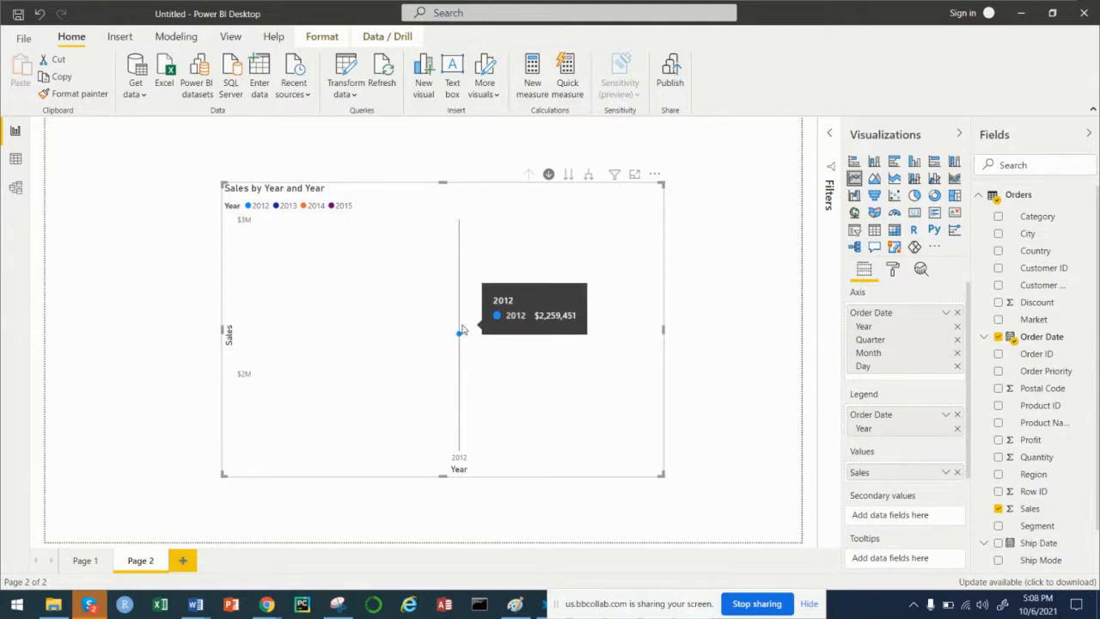
{"action": "left_click", "coordinate": [568, 176]}
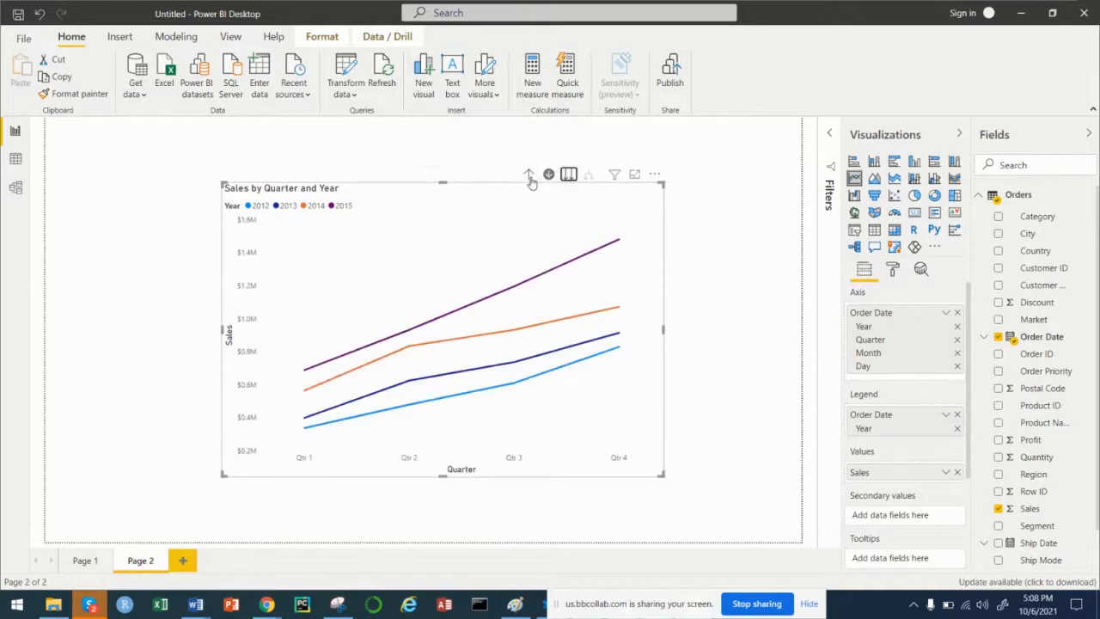
{"action": "left_click", "coordinate": [529, 175]}
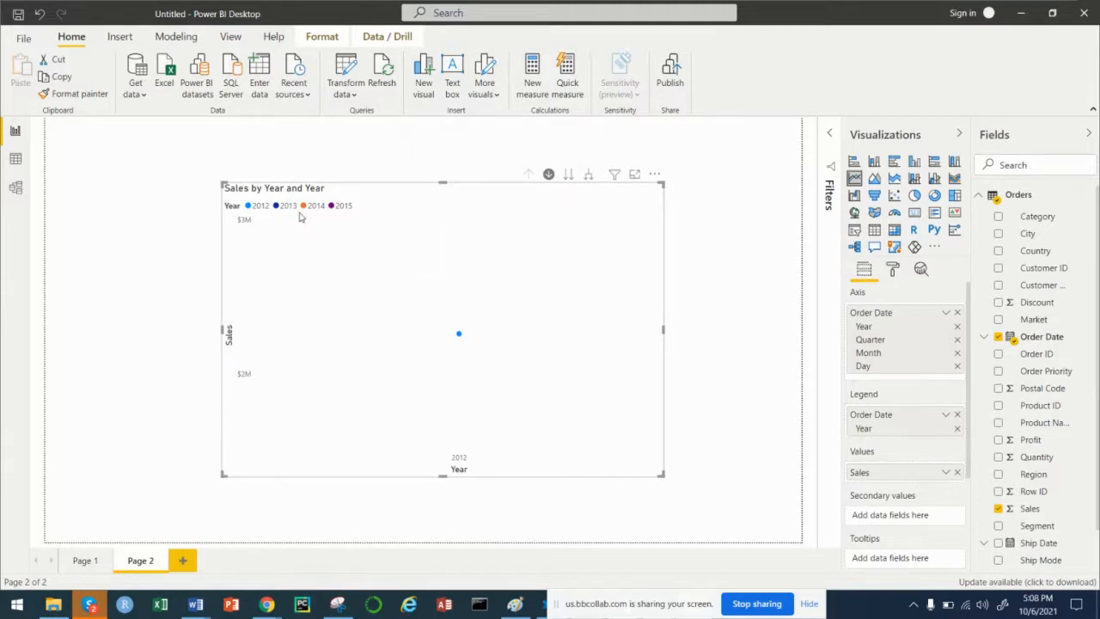
{"action": "left_click", "coordinate": [568, 176]}
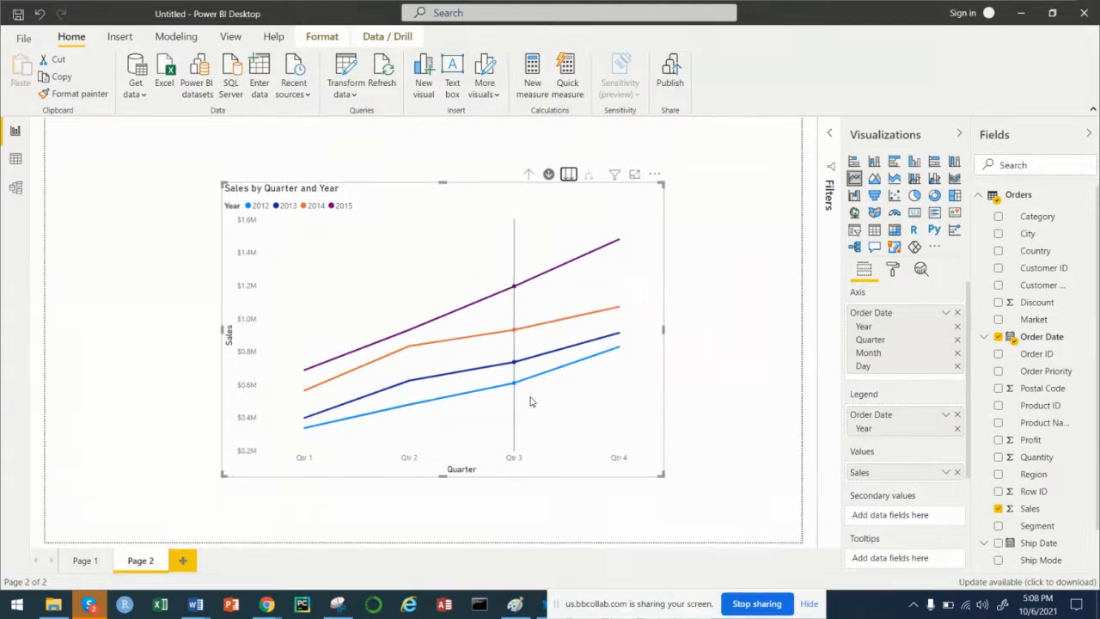
{"action": "mouse_move", "coordinate": [530, 401]}
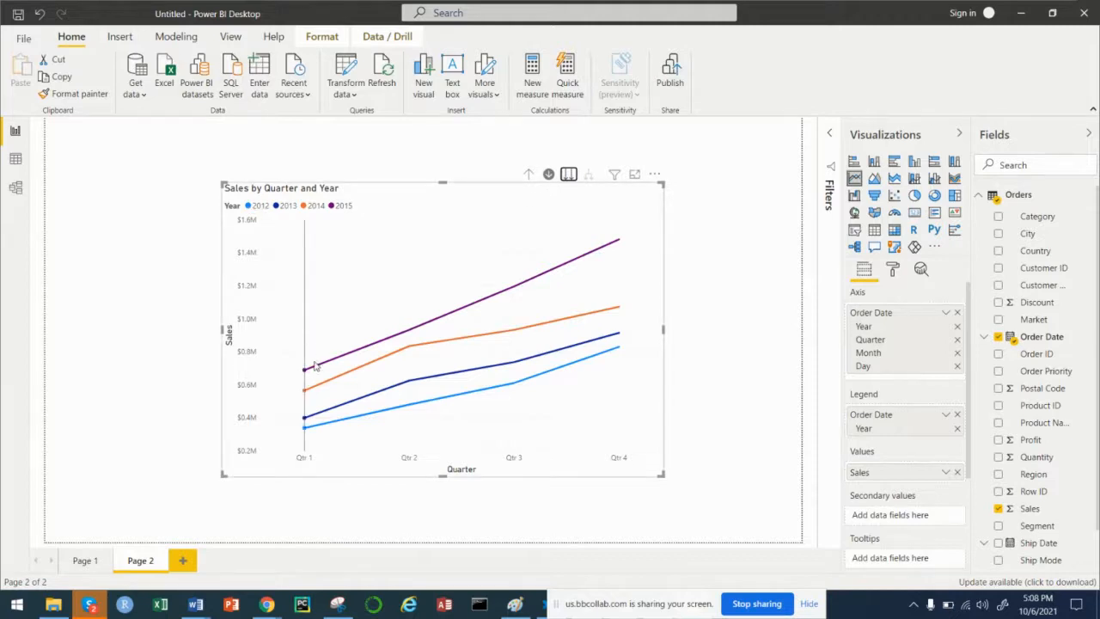
{"action": "mouse_move", "coordinate": [308, 432]}
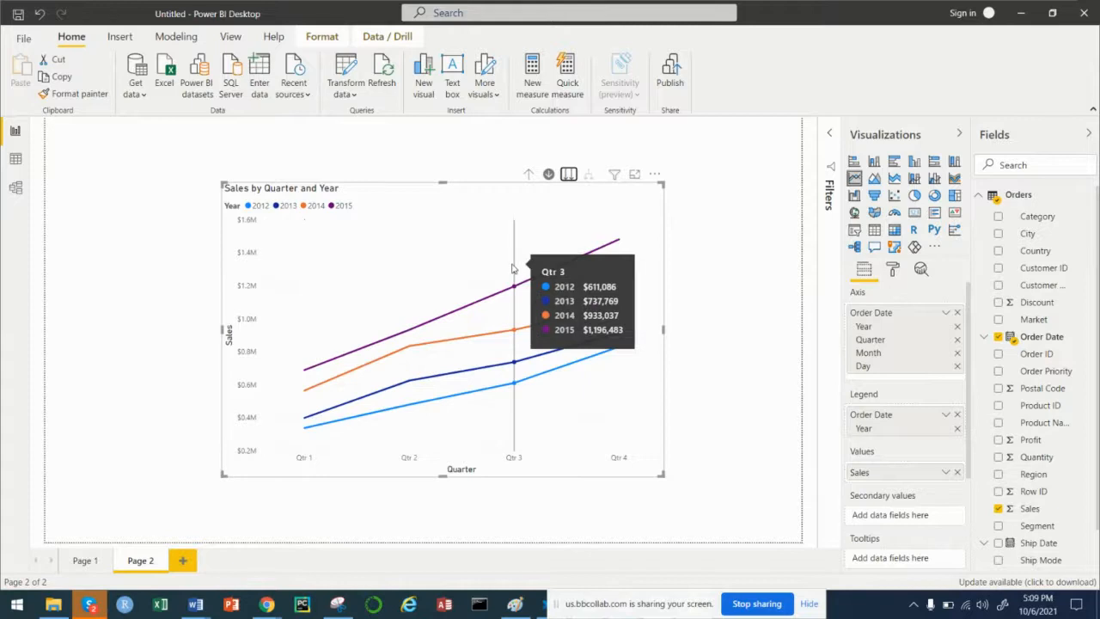
Advance the chart's axis to the month level with one line per year, and deselect the chart
{"action": "left_click", "coordinate": [568, 175]}
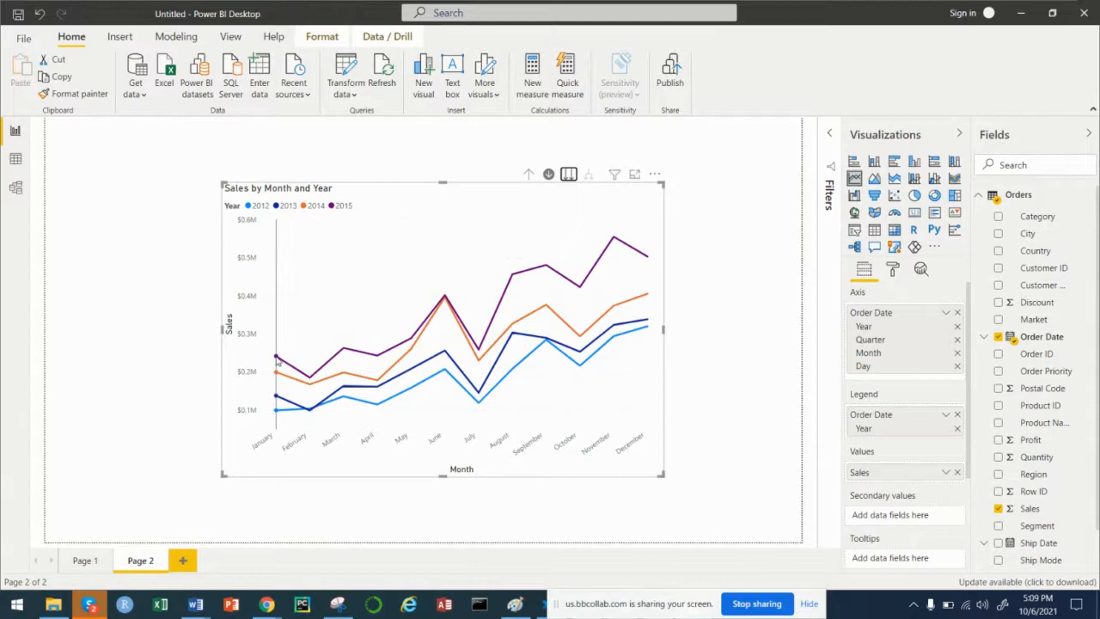
{"action": "mouse_move", "coordinate": [277, 365]}
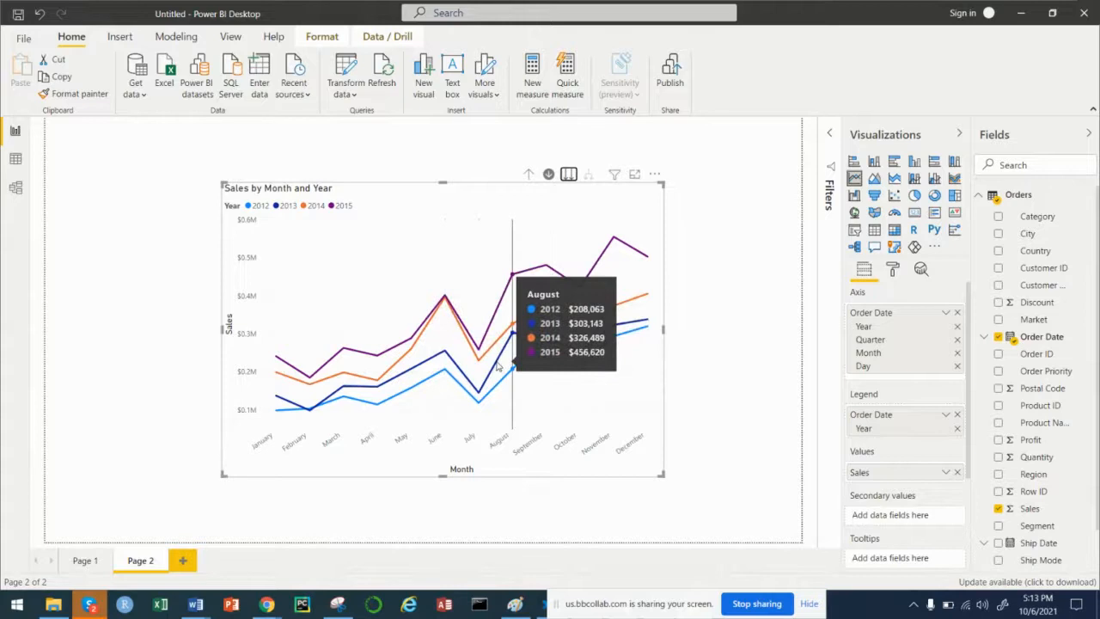
{"action": "left_click", "coordinate": [744, 447]}
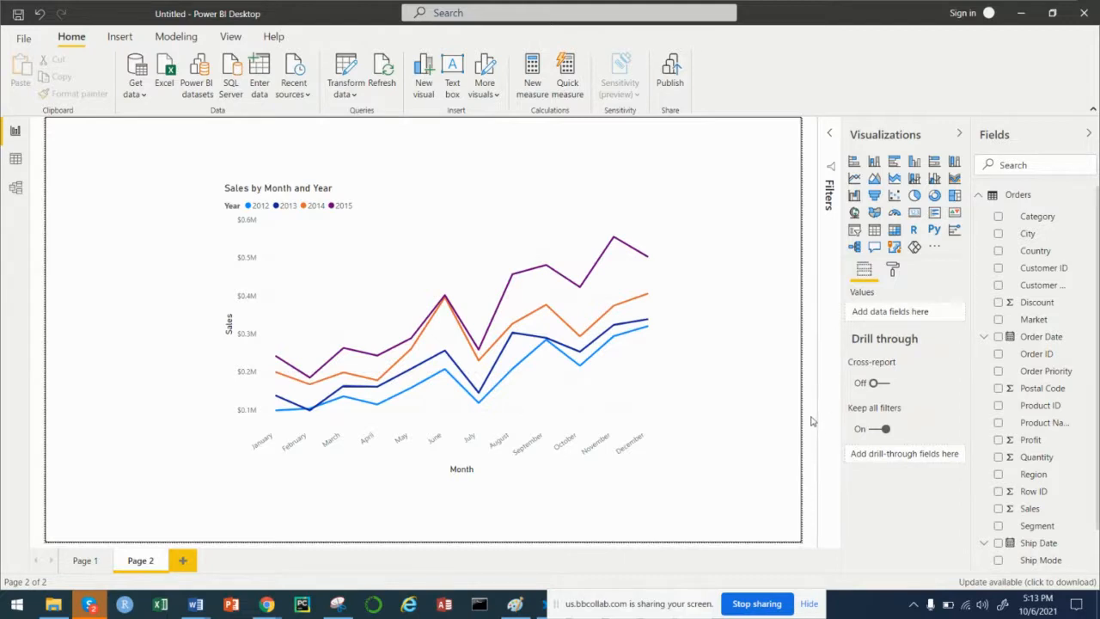
Save the report in the Downloads folder as a Power BI file (*.pbix) named Global_Sales
{"action": "left_click", "coordinate": [24, 39]}
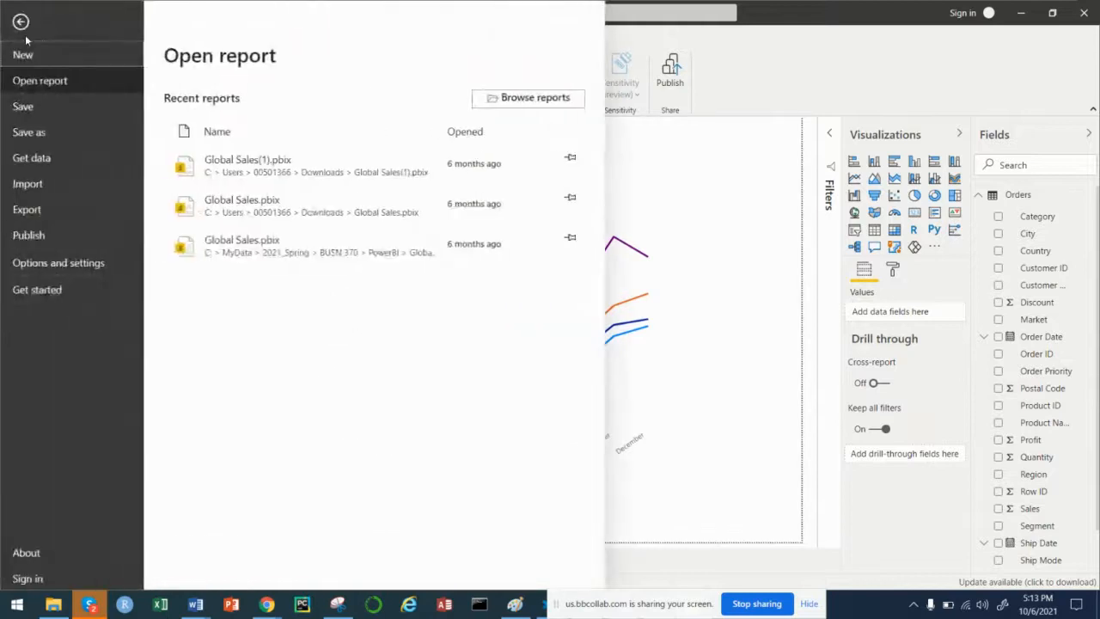
{"action": "left_click", "coordinate": [53, 133]}
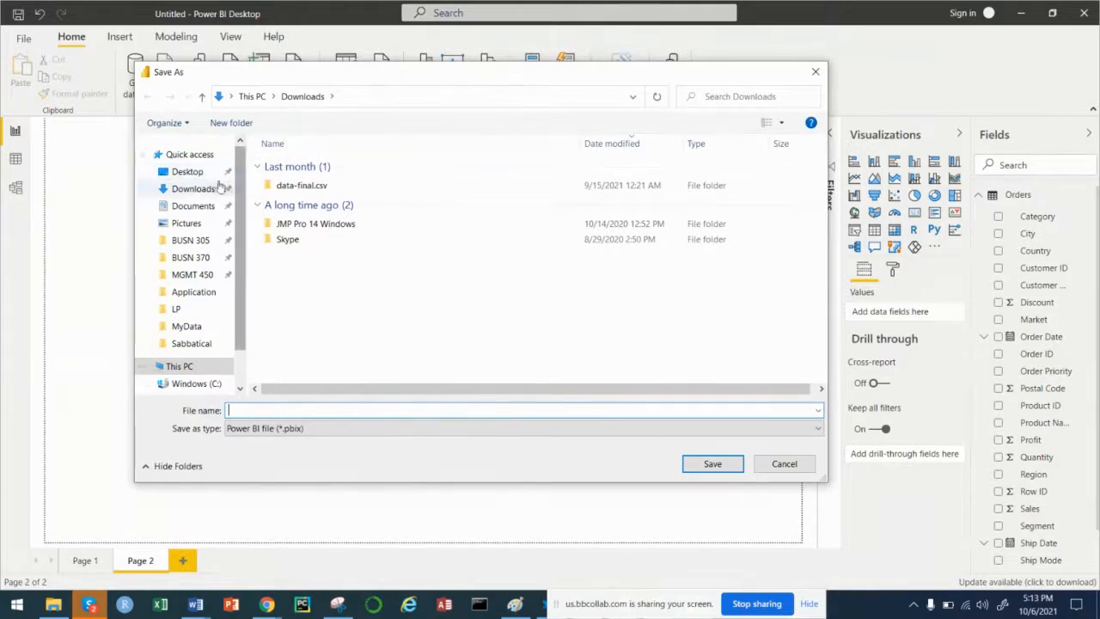
{"action": "left_click", "coordinate": [290, 428]}
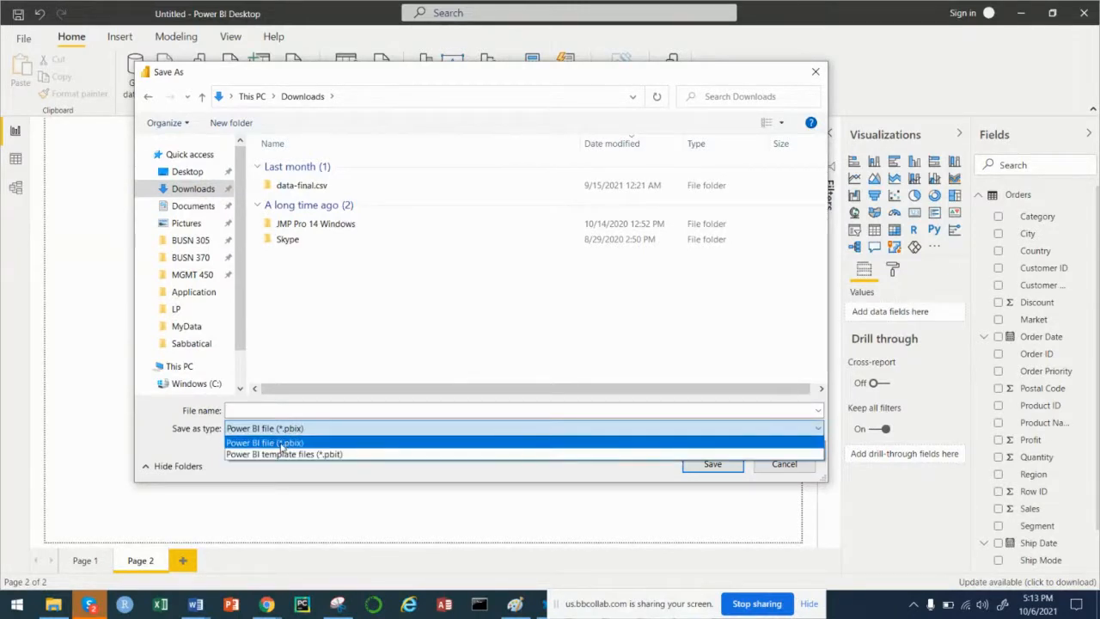
{"action": "left_click", "coordinate": [280, 443]}
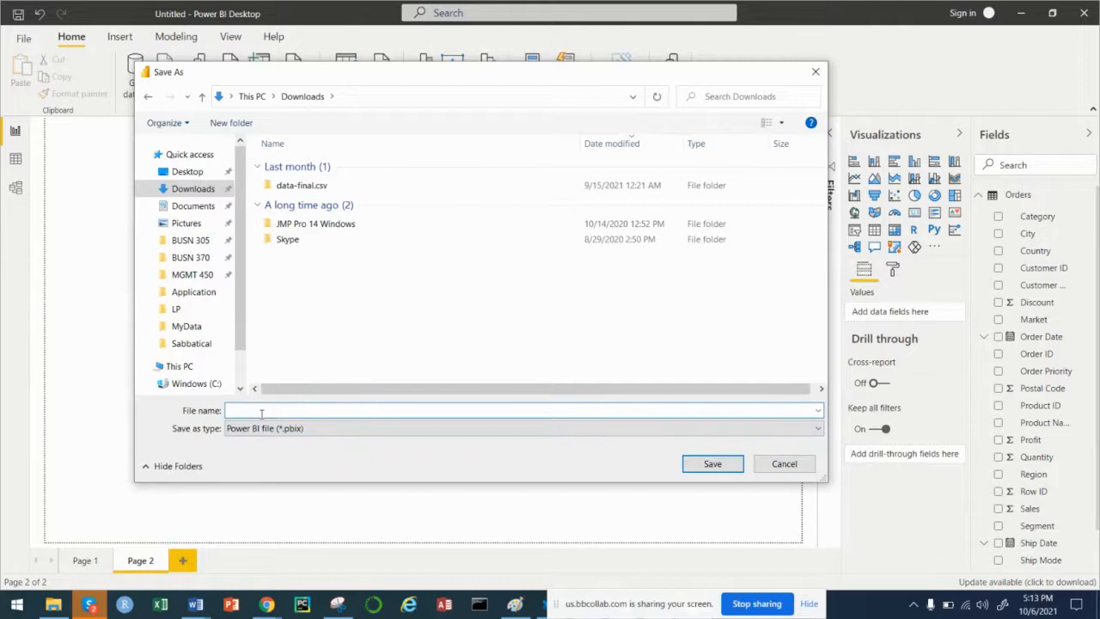
{"action": "type", "text": "G"}
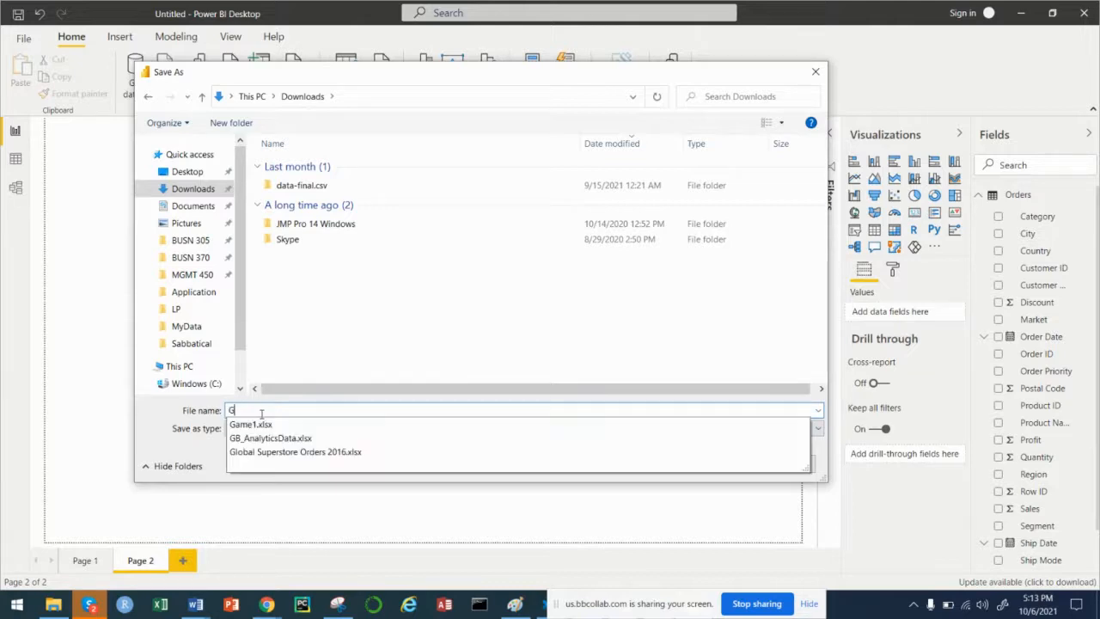
{"action": "type", "text": "lobal_Sales"}
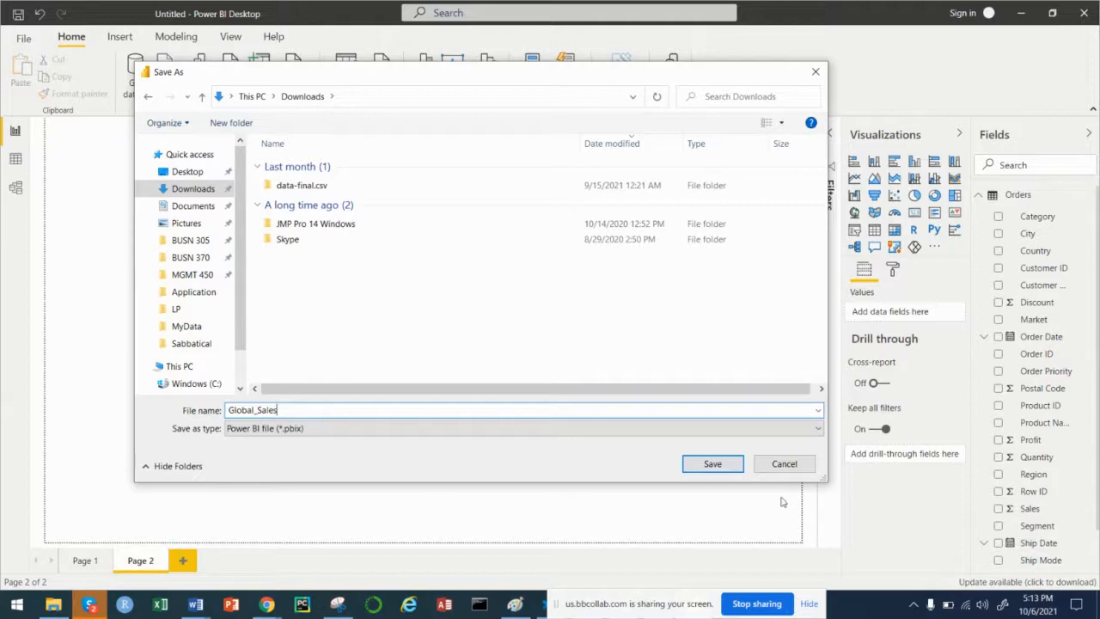
{"action": "left_click", "coordinate": [726, 466]}
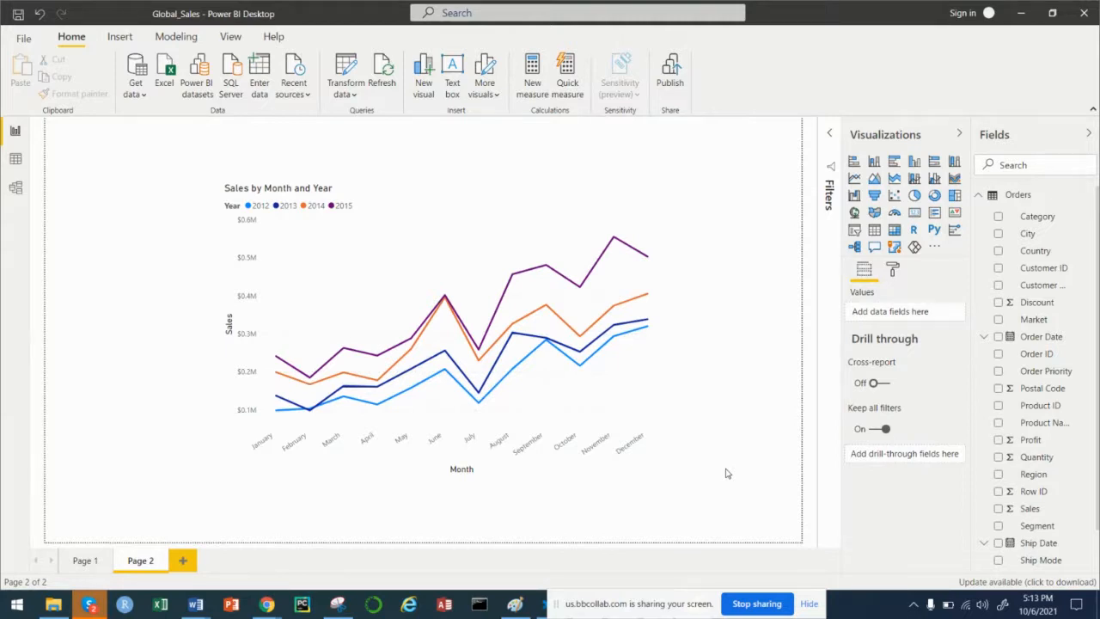
{"action": "left_click", "coordinate": [1016, 13]}
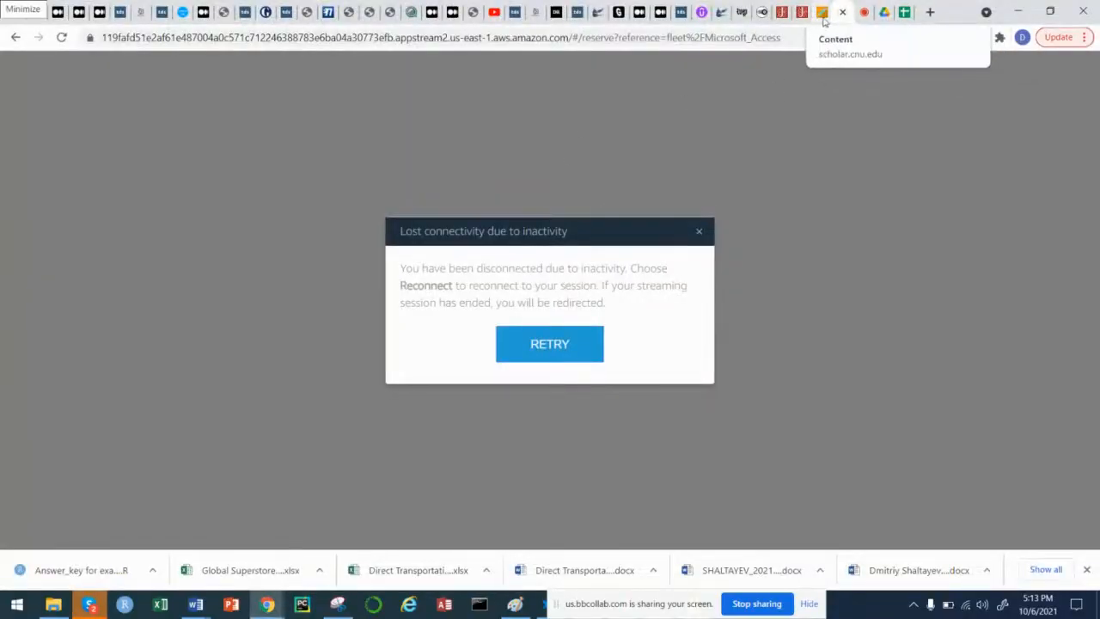
{"action": "left_click", "coordinate": [861, 12]}
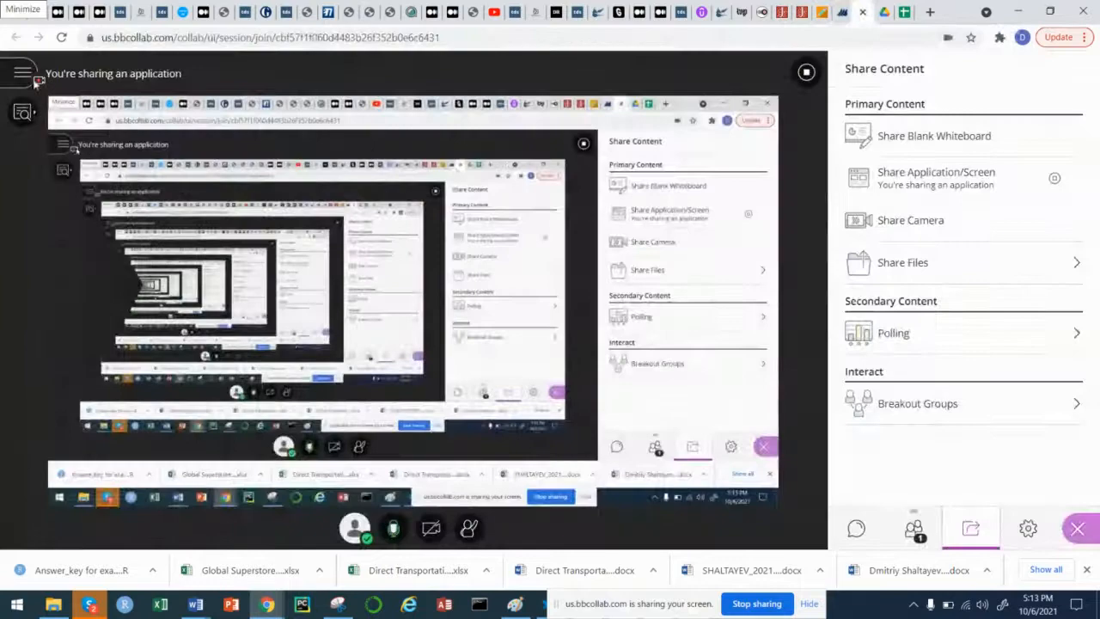